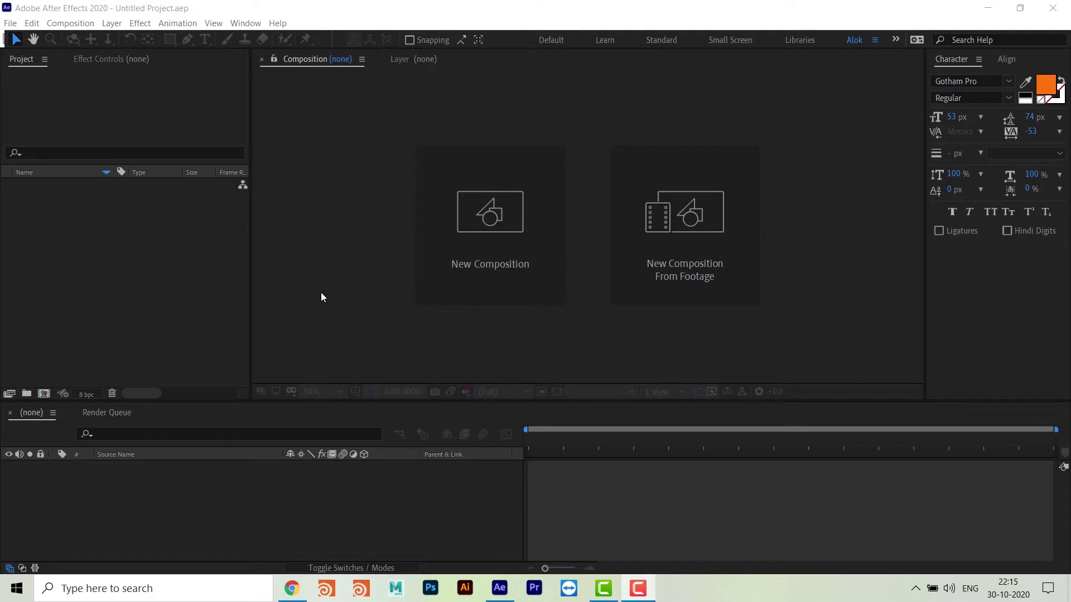
left_click_drag(225, 408, 225, 384)
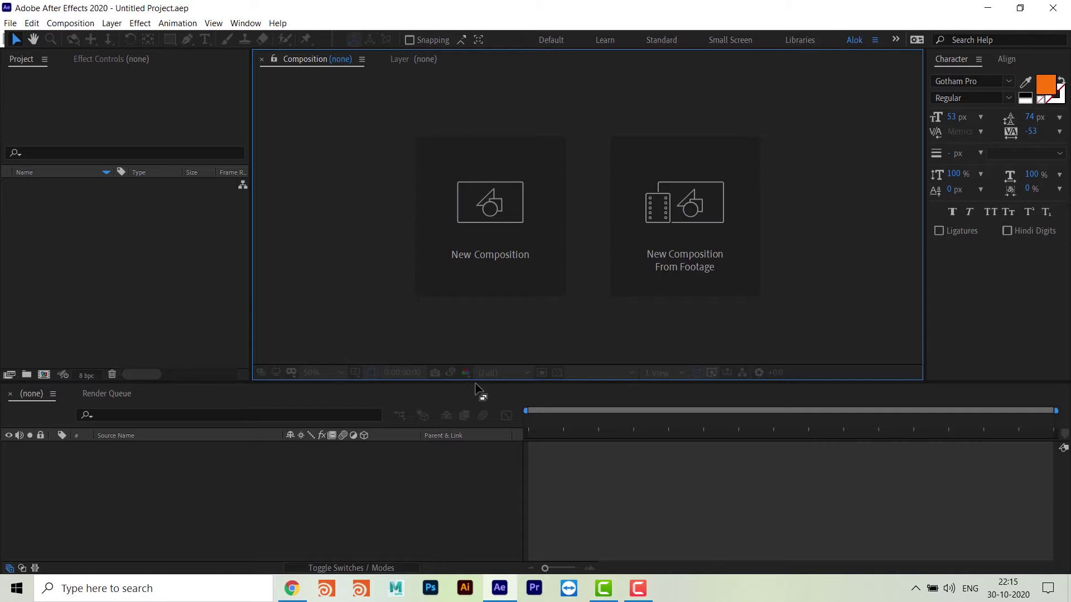
left_click_drag(476, 381, 476, 389)
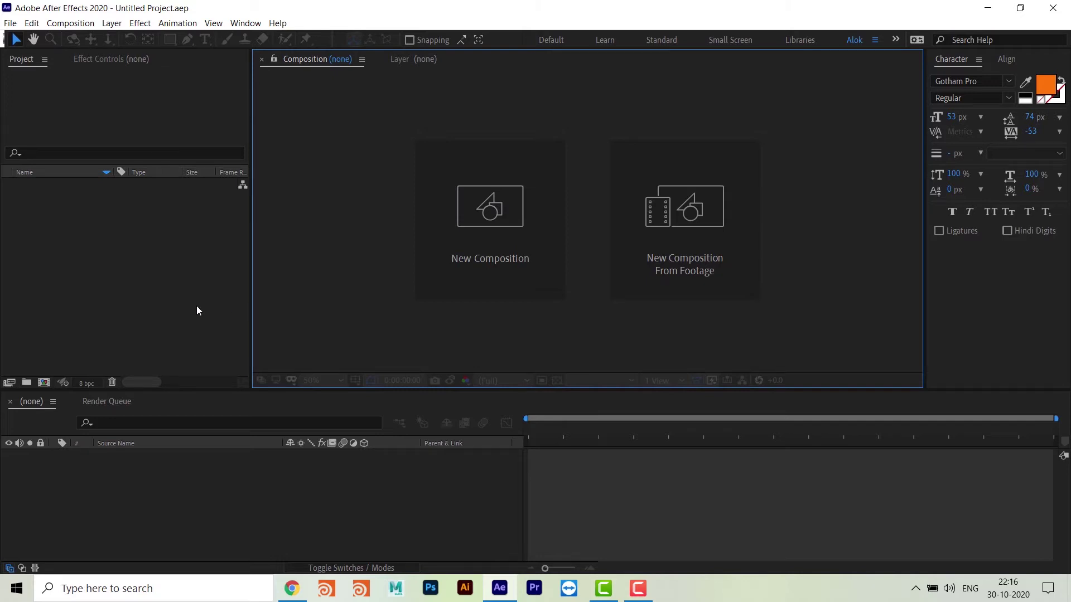
left_click(169, 271)
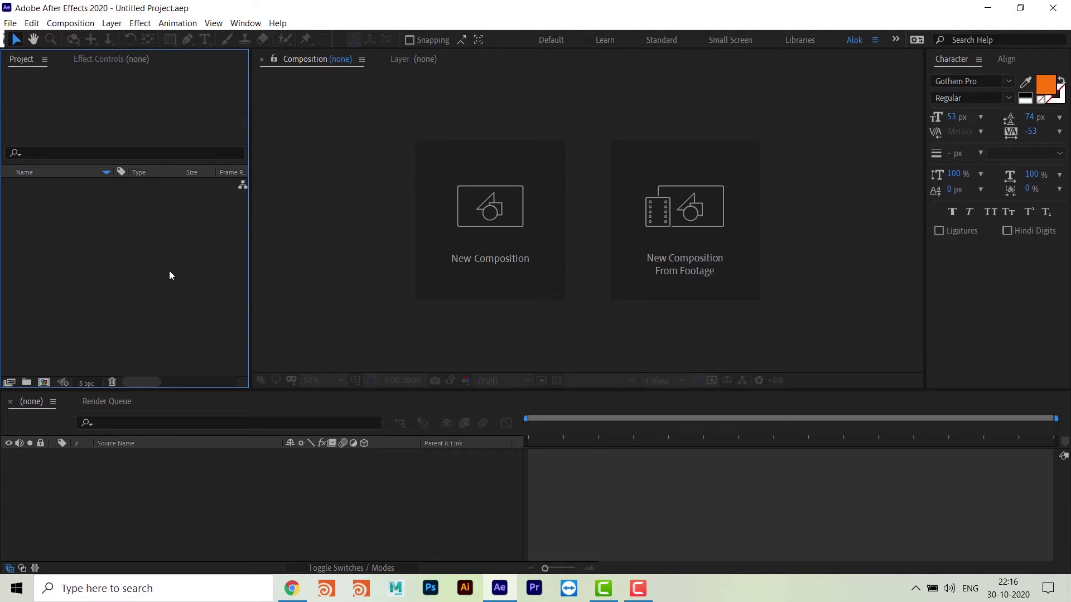
left_click(71, 24)
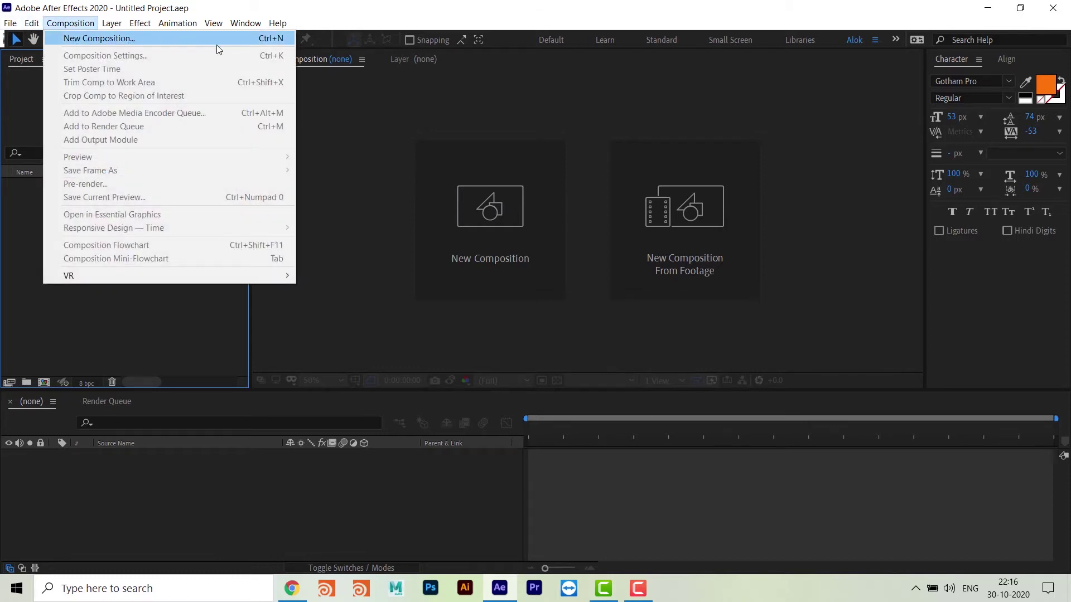
left_click(343, 180)
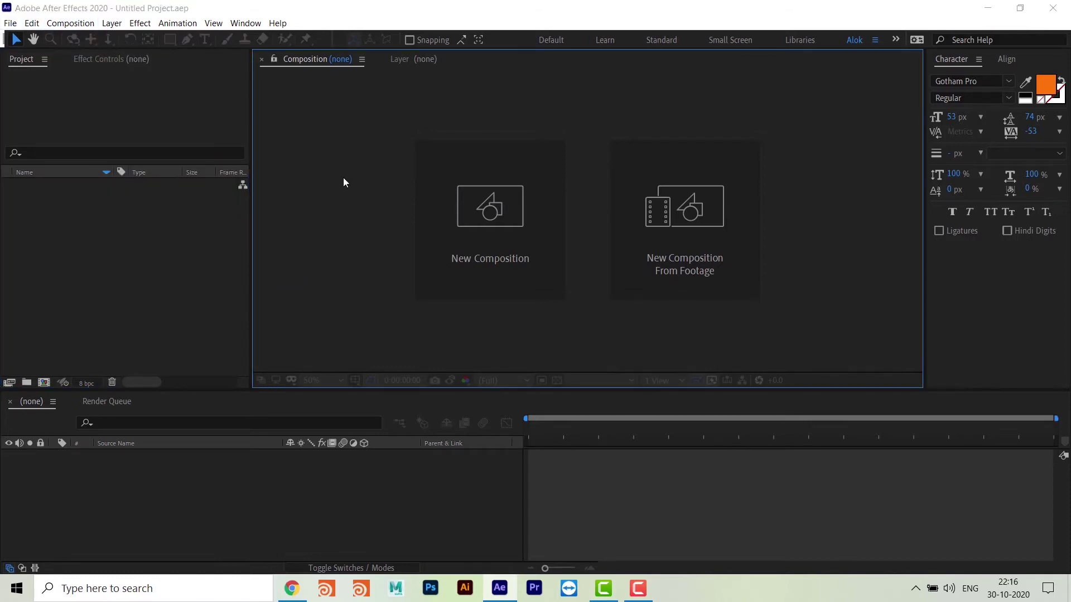
- Create a new 500 × 500 px composition at 25 fps with a 10-second duration
key("ctrl+n")
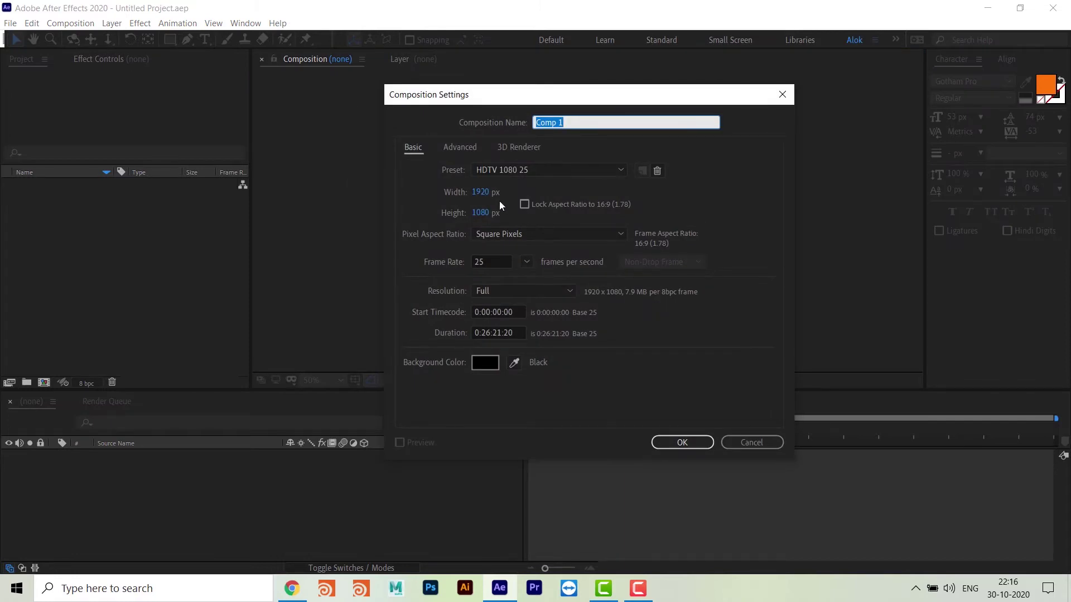
left_click(480, 192)
type("500")
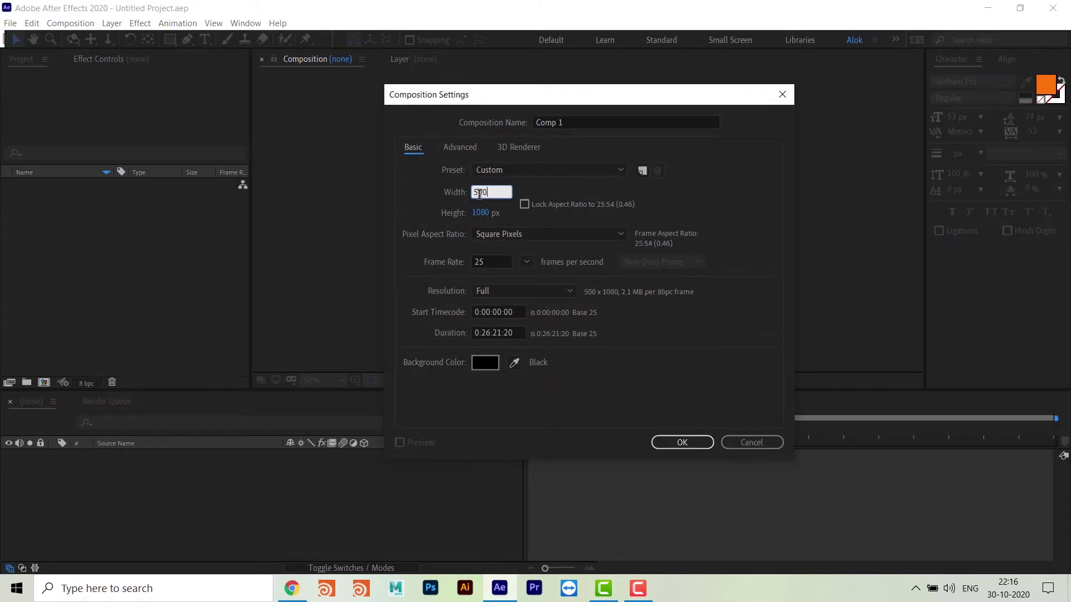
left_click(479, 213)
type("50")
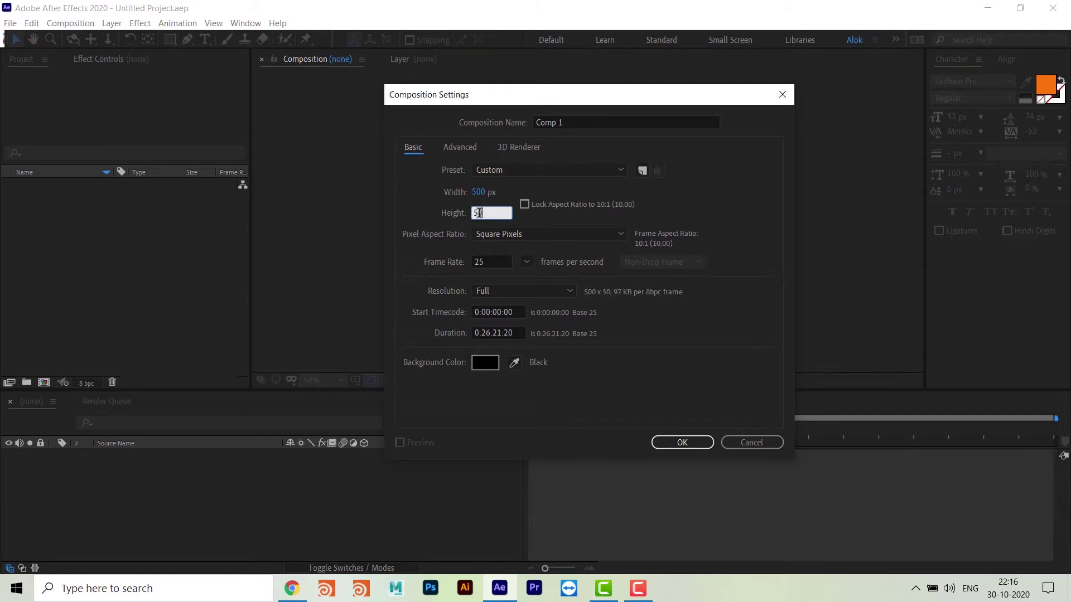
type("0")
key("Return")
scroll(650, 226, "up", 4)
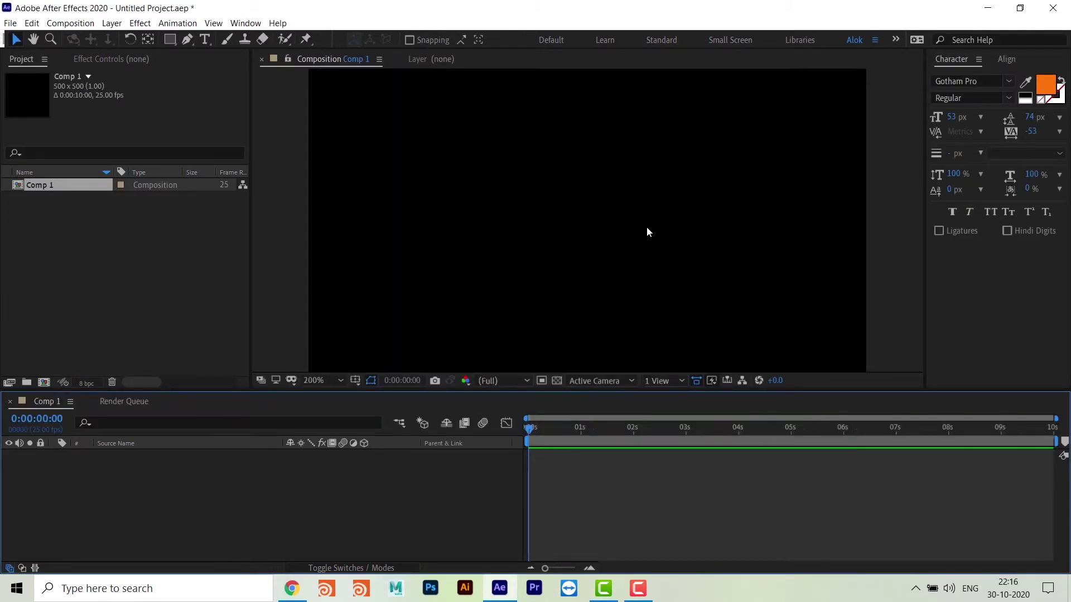
scroll(647, 226, "down", 2)
left_click_drag(646, 227, 635, 223)
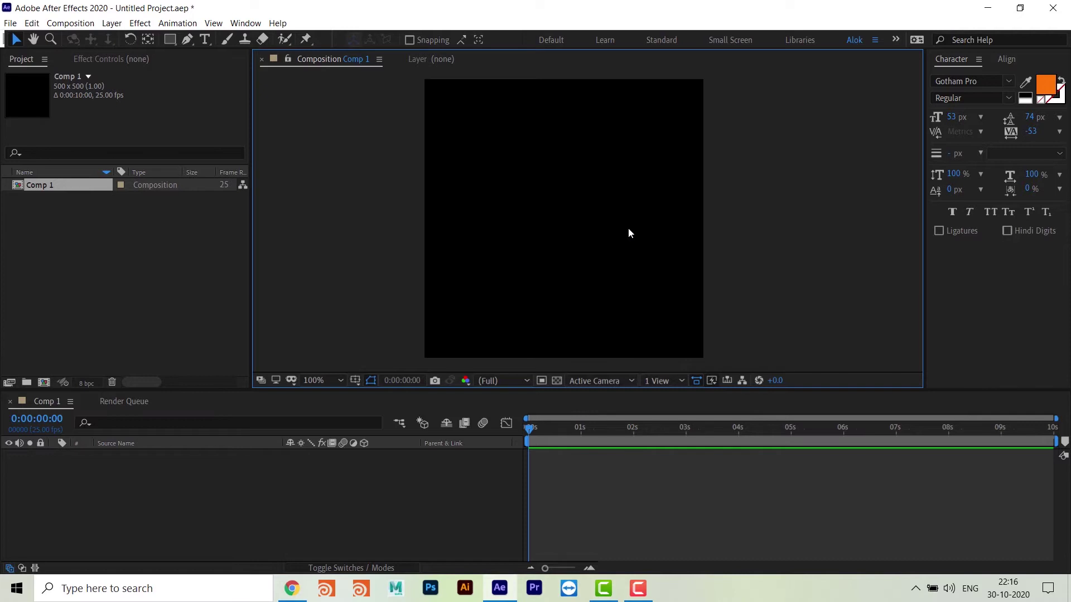
- Show the rulers around the composition view
key("ctrl+r")
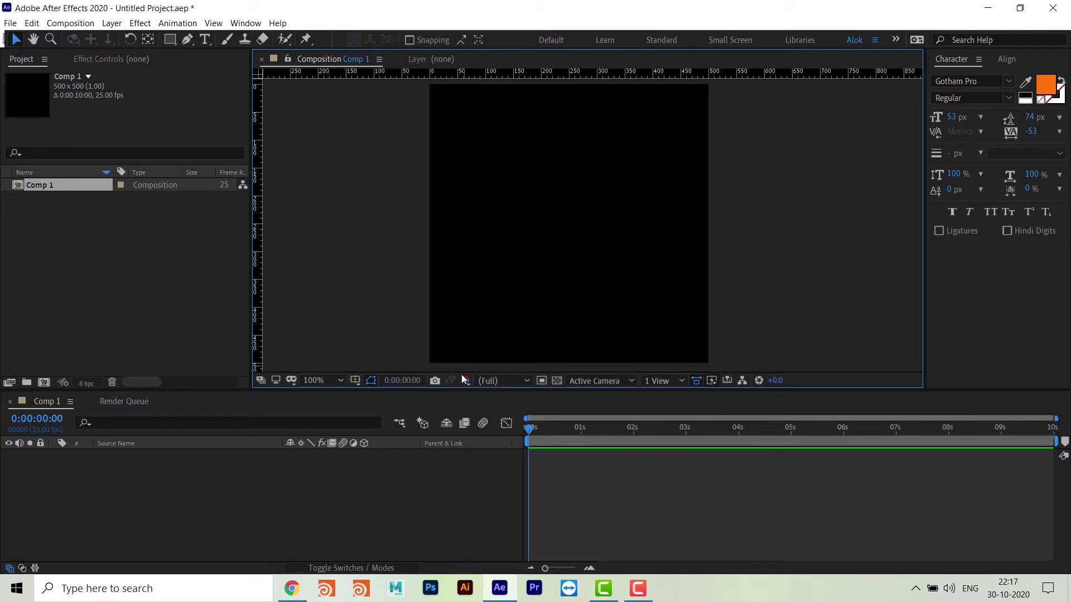
left_click_drag(545, 284, 549, 286)
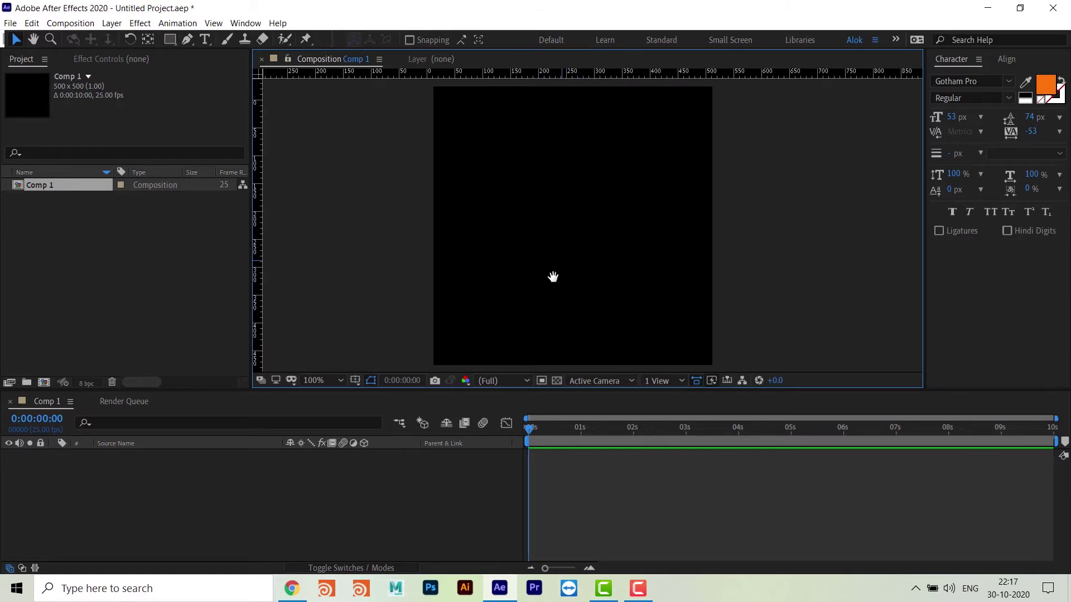
key("h")
left_click_drag(552, 277, 576, 250)
key("v")
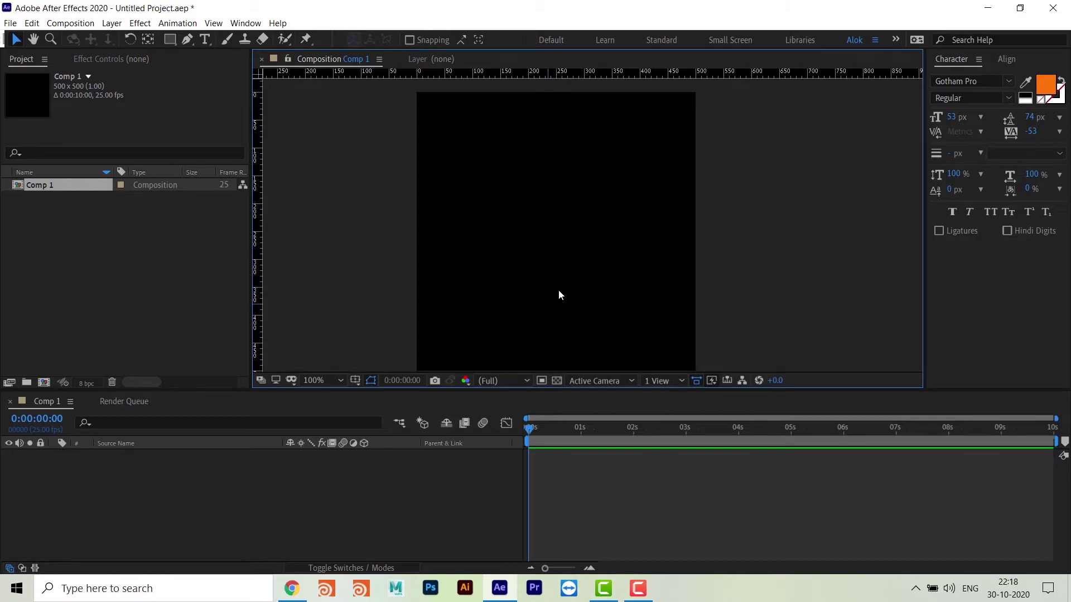
left_click_drag(576, 287, 584, 281)
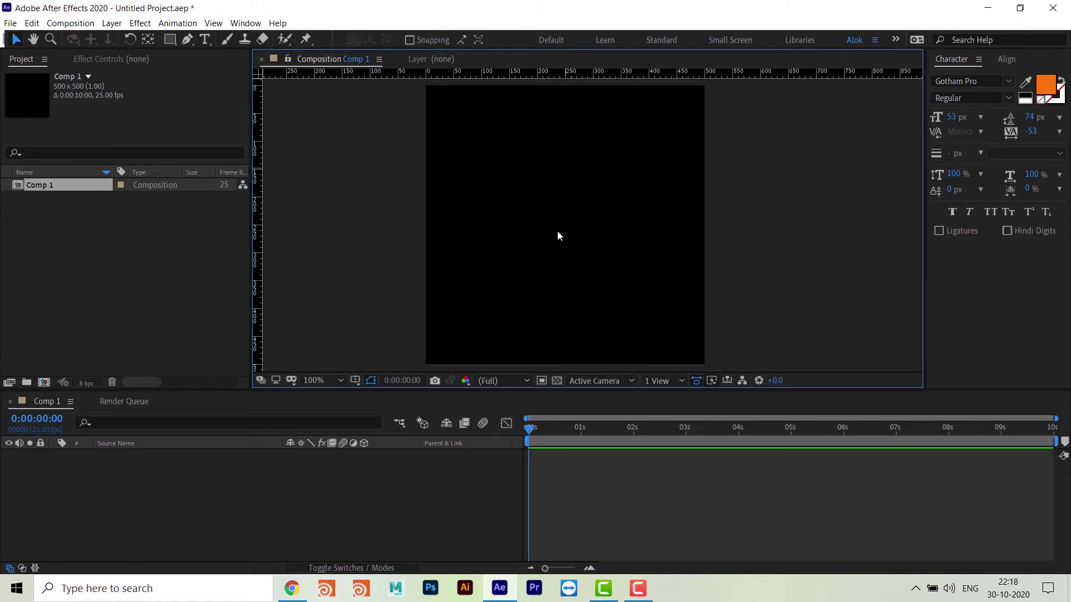
- Rename the composition in the project as side01
left_click(52, 185)
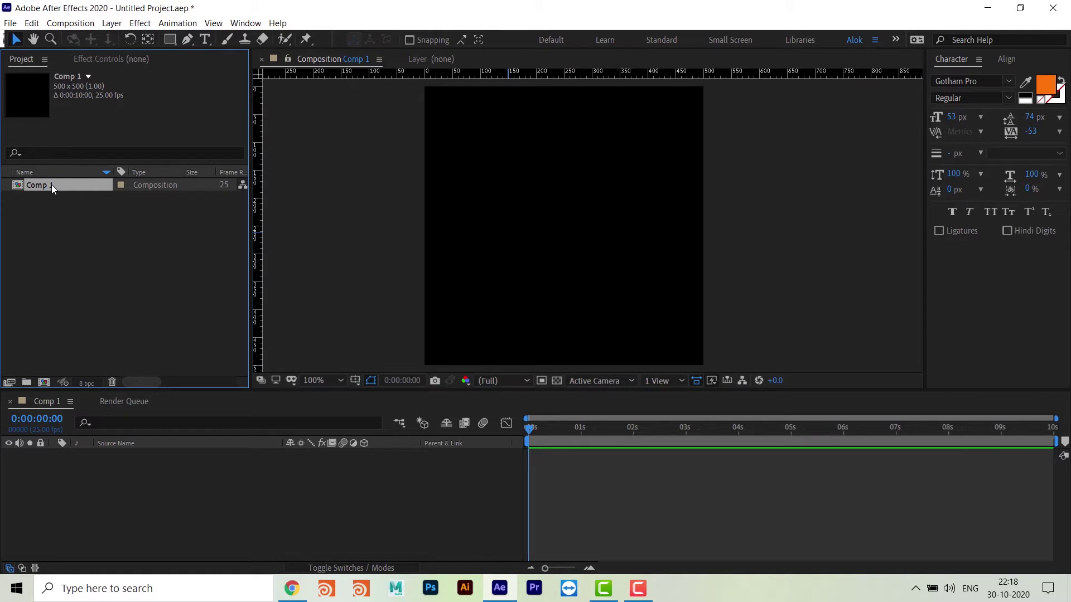
key("Return")
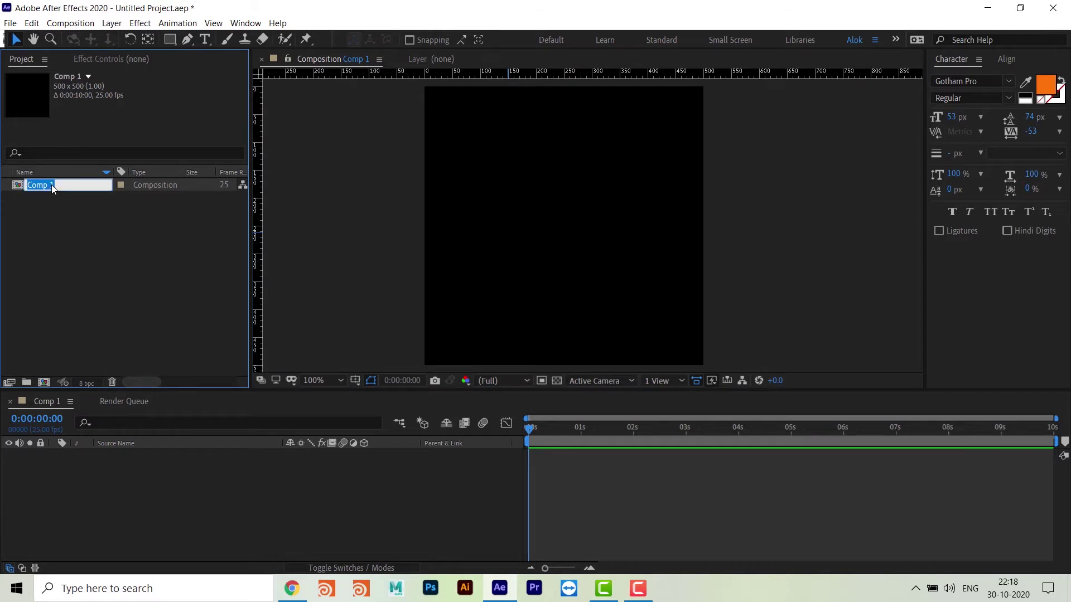
type("side01")
key("Return")
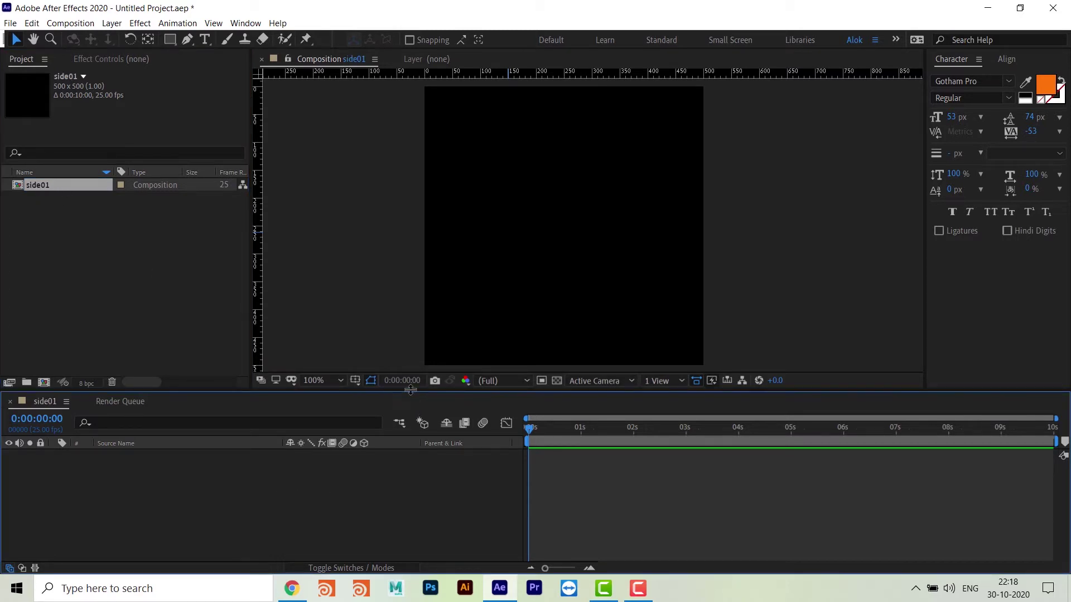
- Start a new solid, try a size of 549 × 619 px, and reset it to the composition size
left_click_drag(410, 391, 410, 357)
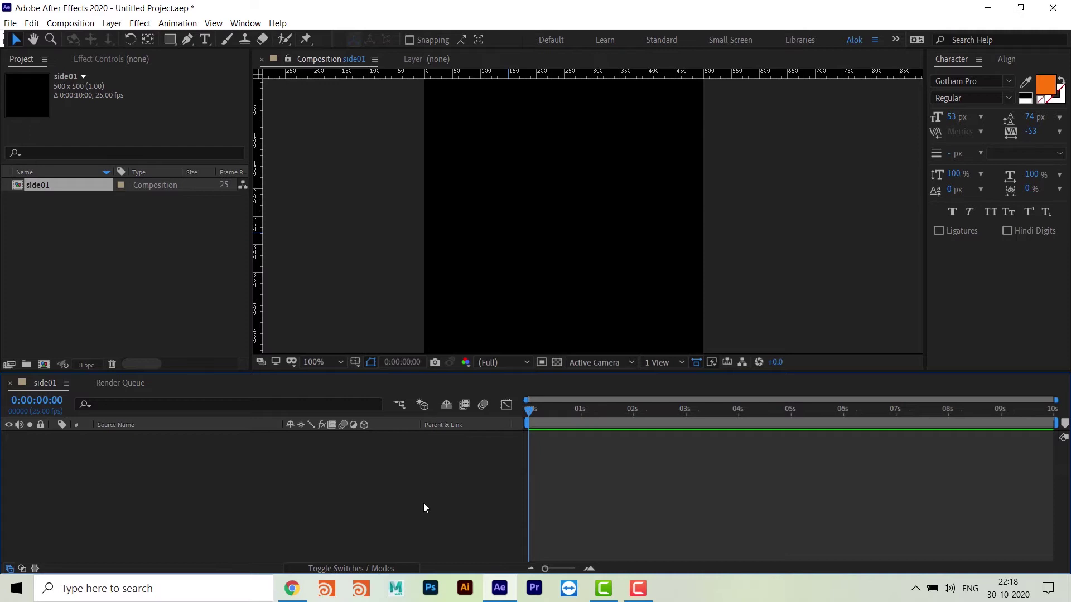
key("ctrl+y")
left_click_drag(450, 28, 616, 45)
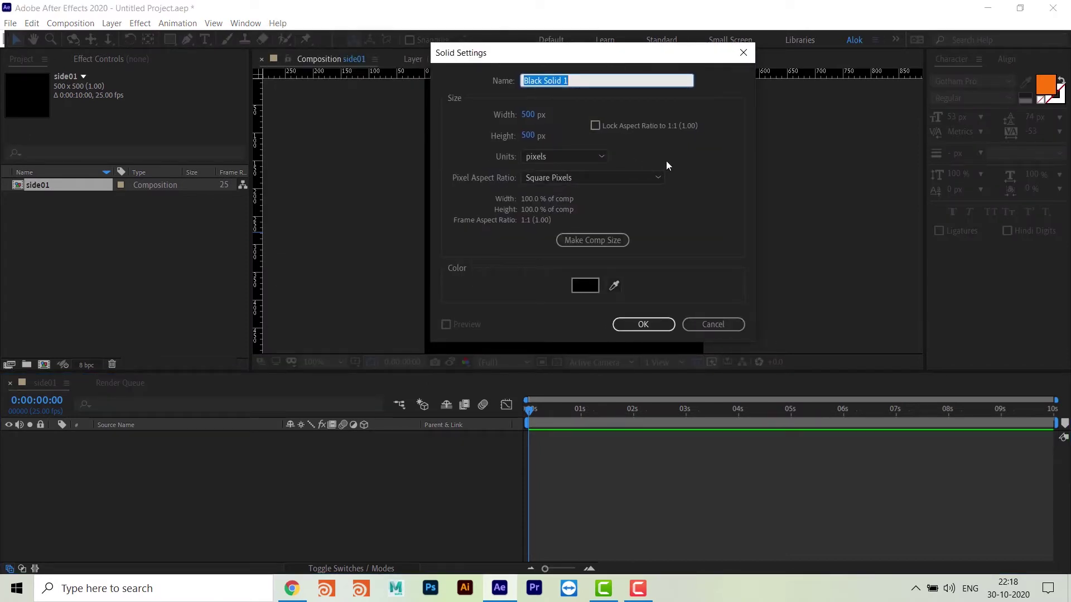
left_click_drag(606, 56, 529, 53)
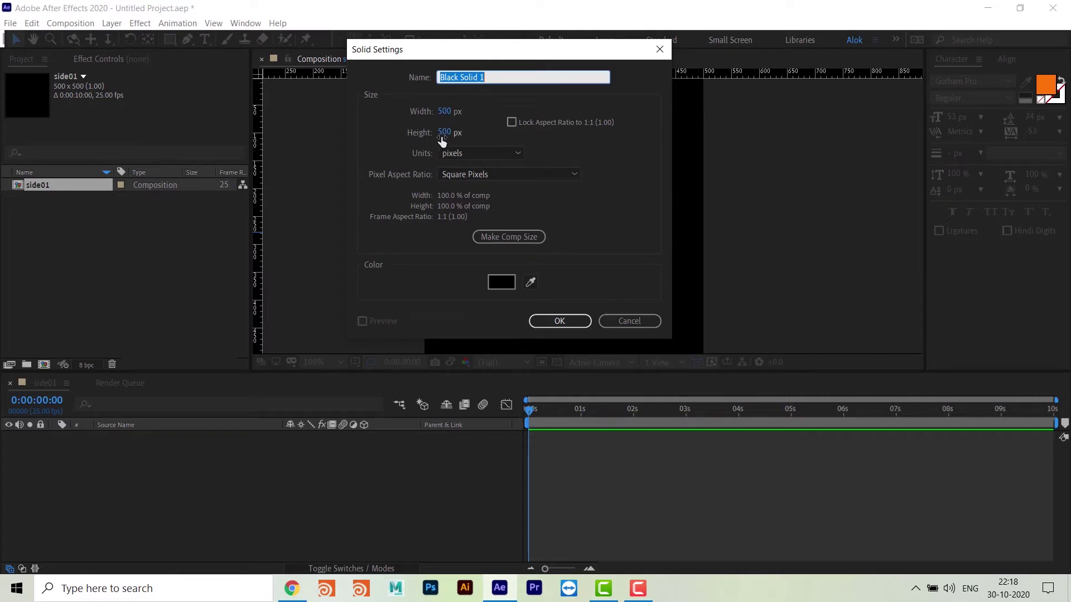
left_click(444, 112)
type("549")
key("Tab")
type("619")
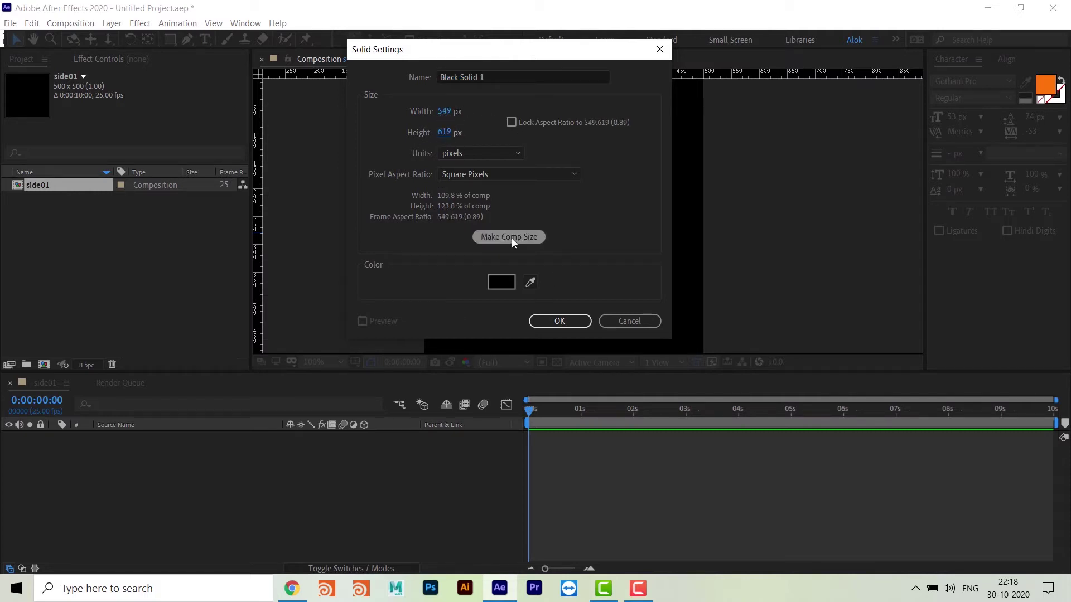
left_click(497, 238)
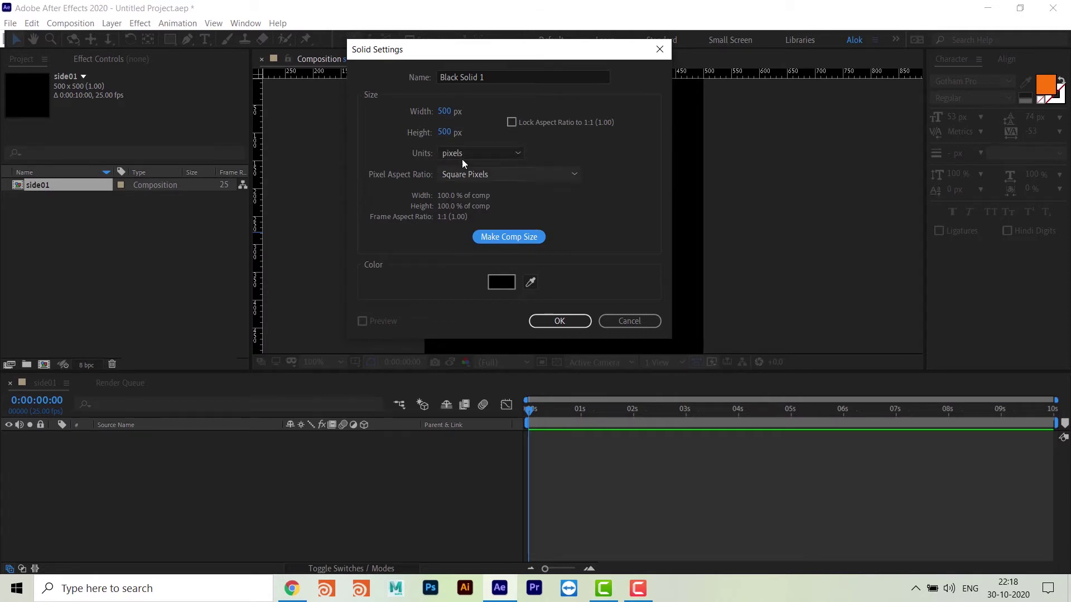
- Try red FF2B2B as the new solid's color
left_click(500, 281)
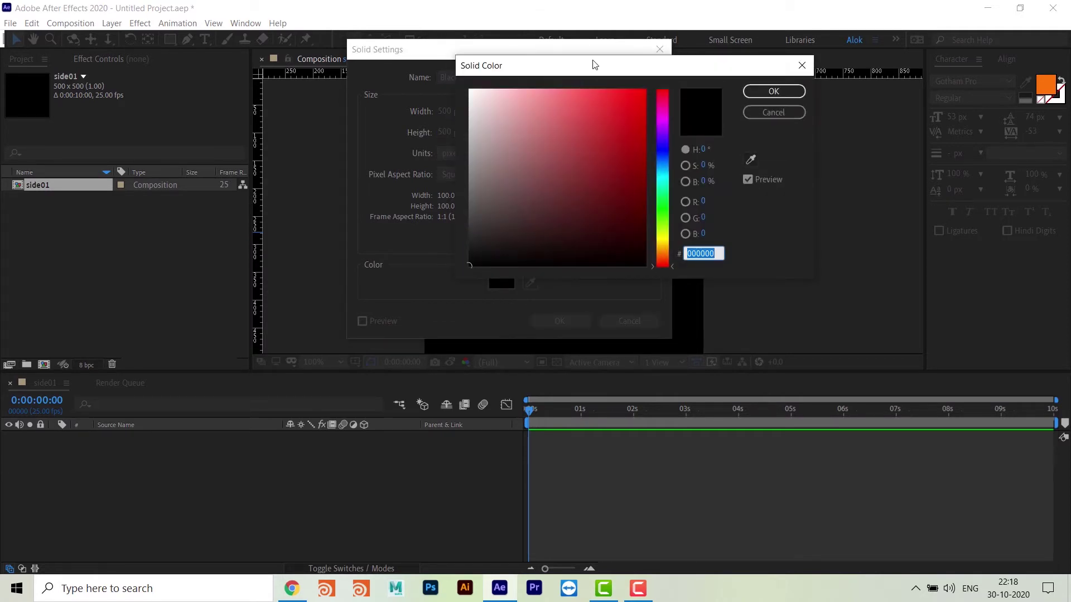
left_click_drag(593, 65, 595, 65)
left_click(619, 88)
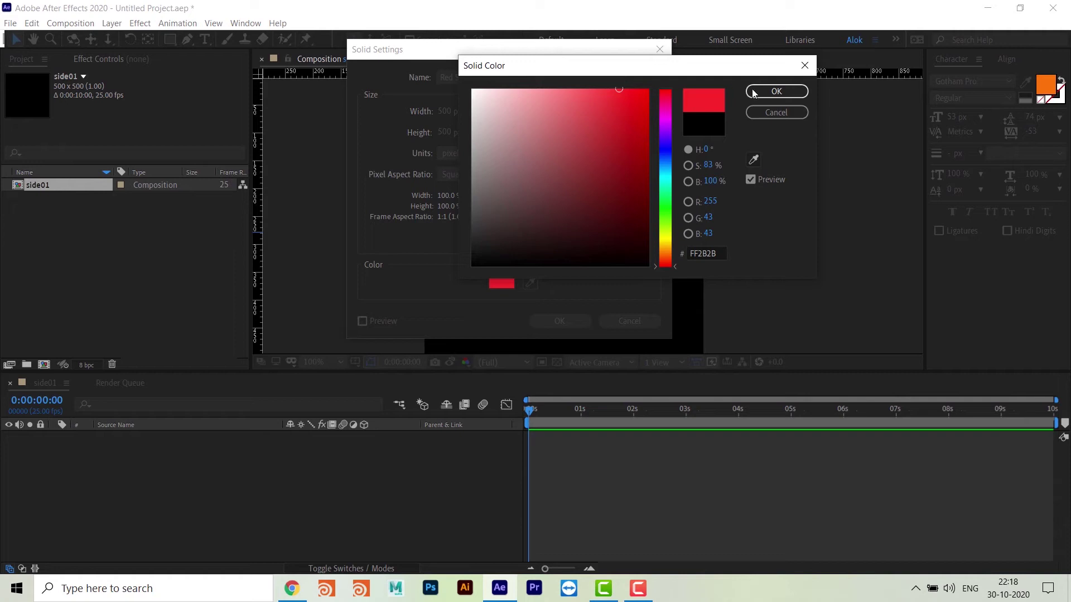
left_click(778, 93)
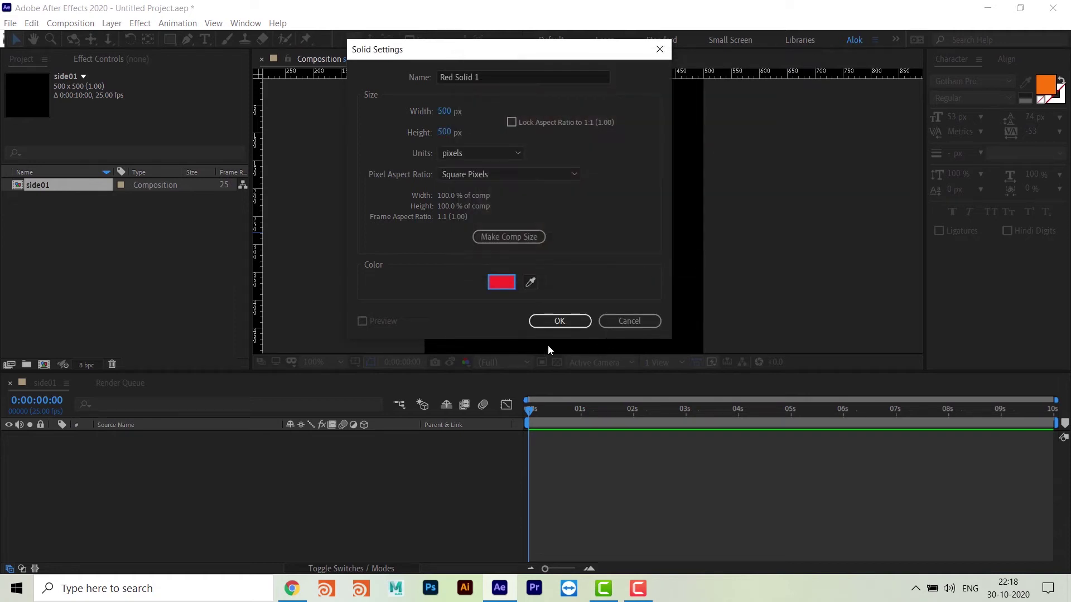
- Set the solid's color to blue 2B8CFF and create the solid layer
left_click(501, 281)
left_click(668, 163)
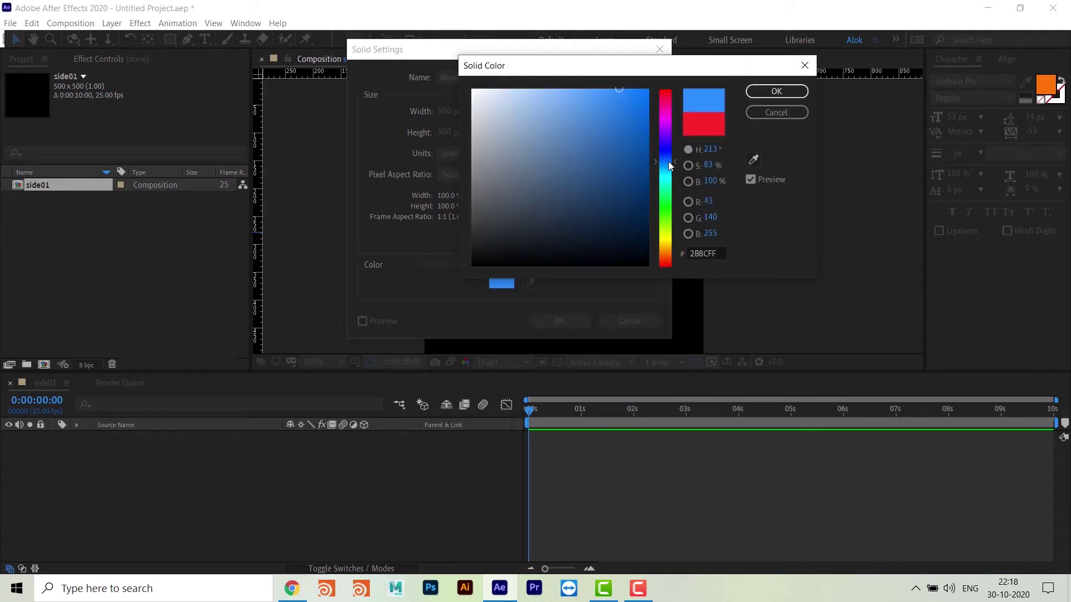
left_click(756, 95)
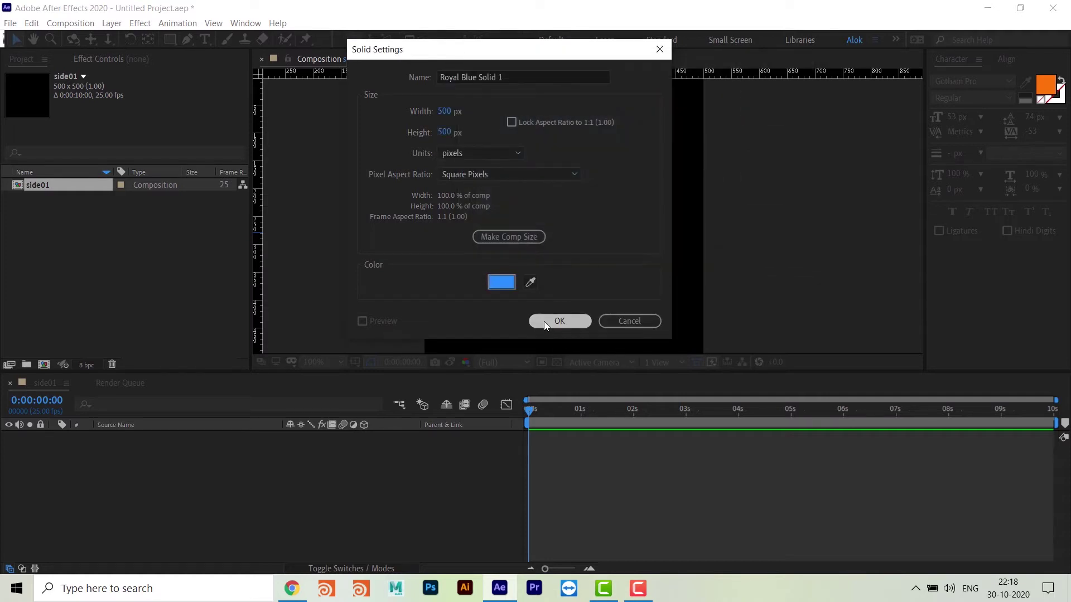
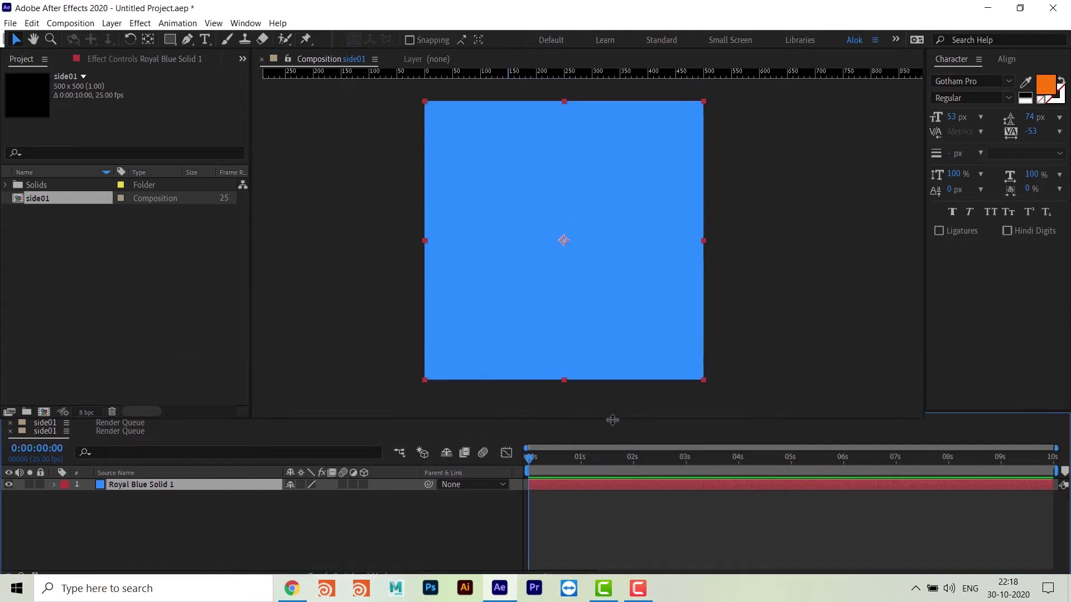
- Place vertical guides at about 100 and 400 px and horizontal guides at about 100 and 450 px over the solid
key("h")
mouse_move(755, 302)
left_mouse_down()
mouse_move(777, 301)
mouse_move(757, 300)
left_mouse_up()
key("v")
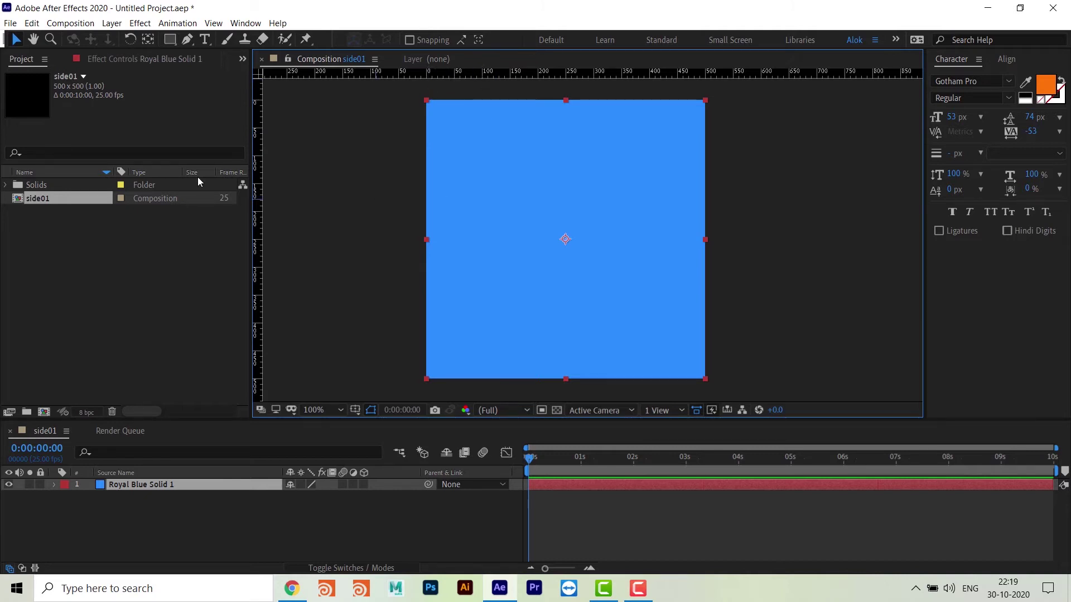
left_click_drag(257, 129, 481, 128)
left_click_drag(481, 129, 482, 128)
left_click_drag(261, 210, 650, 171)
left_click_drag(611, 73, 599, 156)
left_click_drag(586, 73, 566, 352)
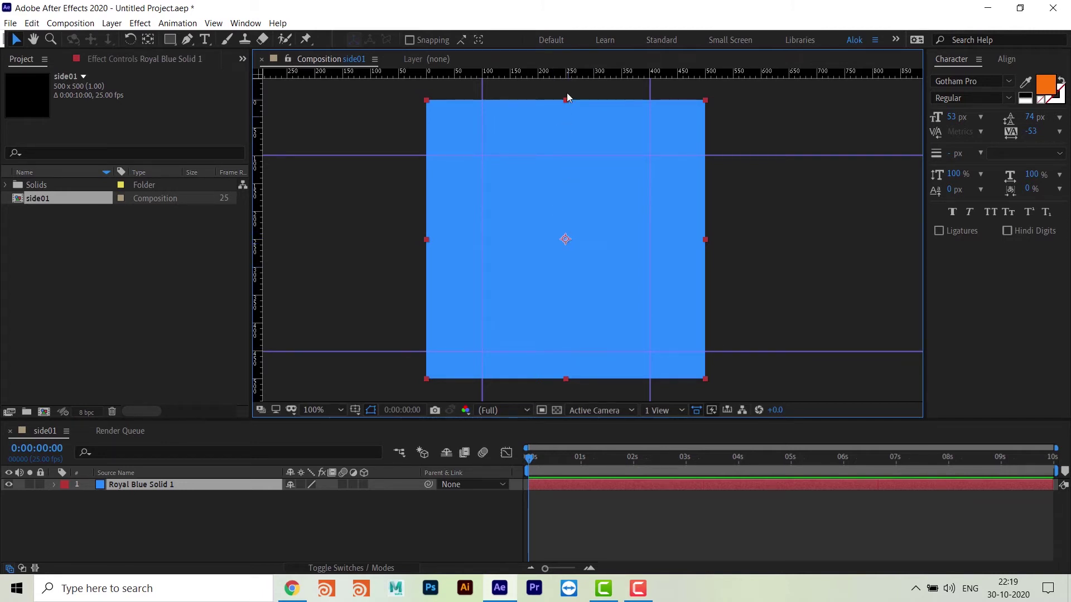
- Add a horizontal and a vertical guide crossing at the solid's center, at about 250 px each
left_click_drag(566, 73, 559, 239)
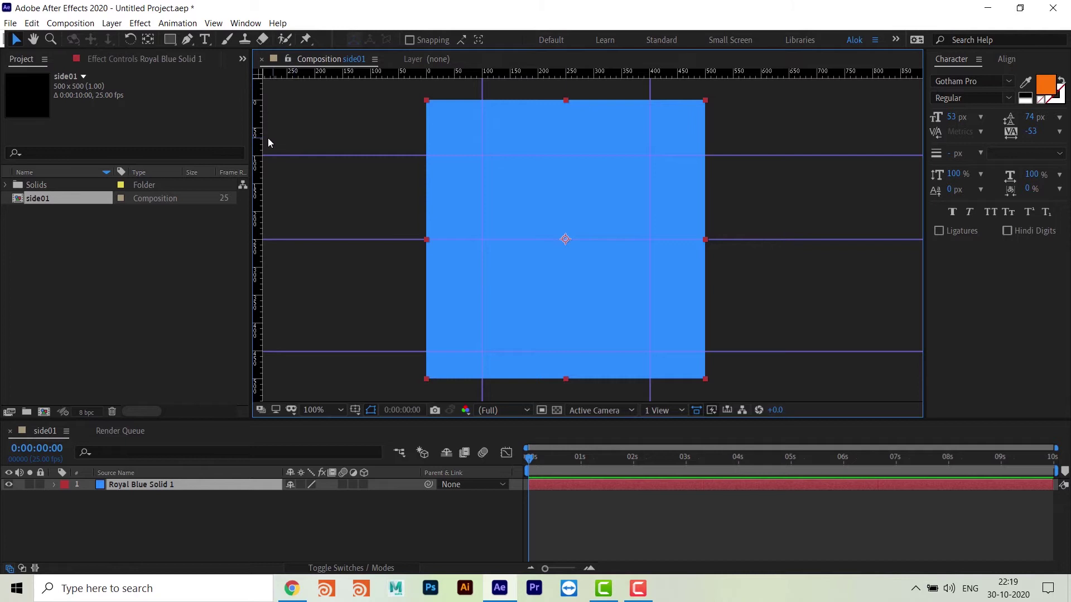
left_click_drag(258, 141, 565, 173)
left_click_drag(564, 173, 565, 174)
- Change the blue solid's color to light orange FFBC6B in its solid settings
left_click(638, 486)
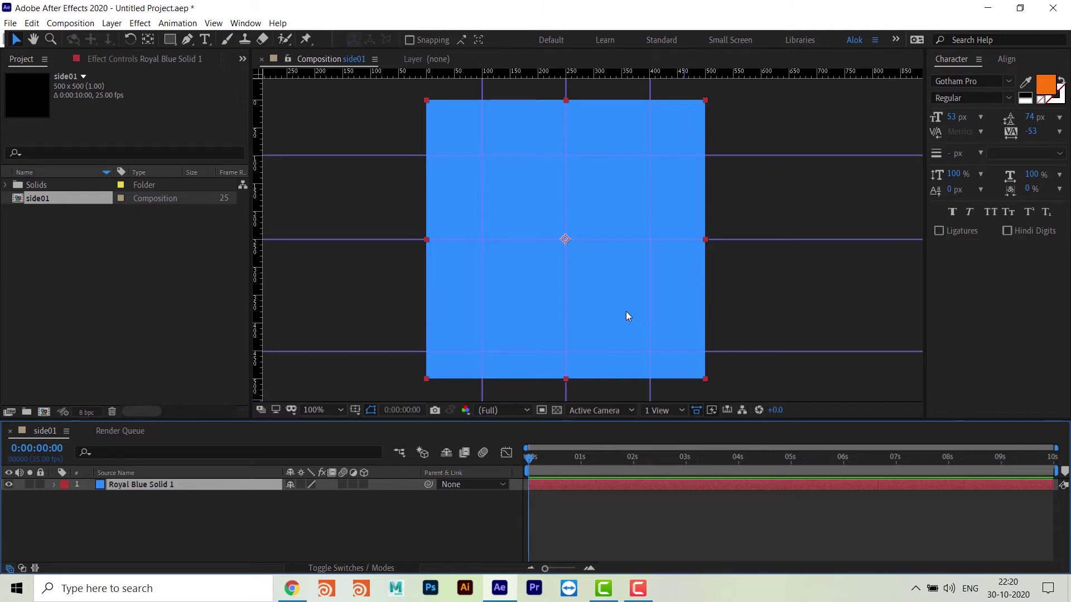
key("ctrl+shift+y")
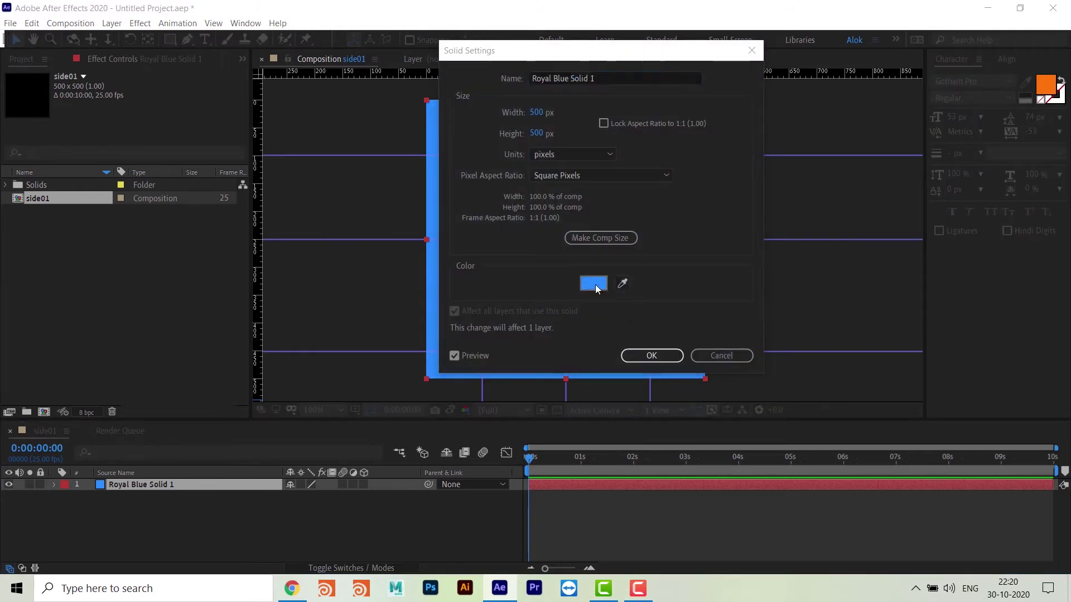
left_click(594, 283)
left_click_drag(671, 68, 732, 59)
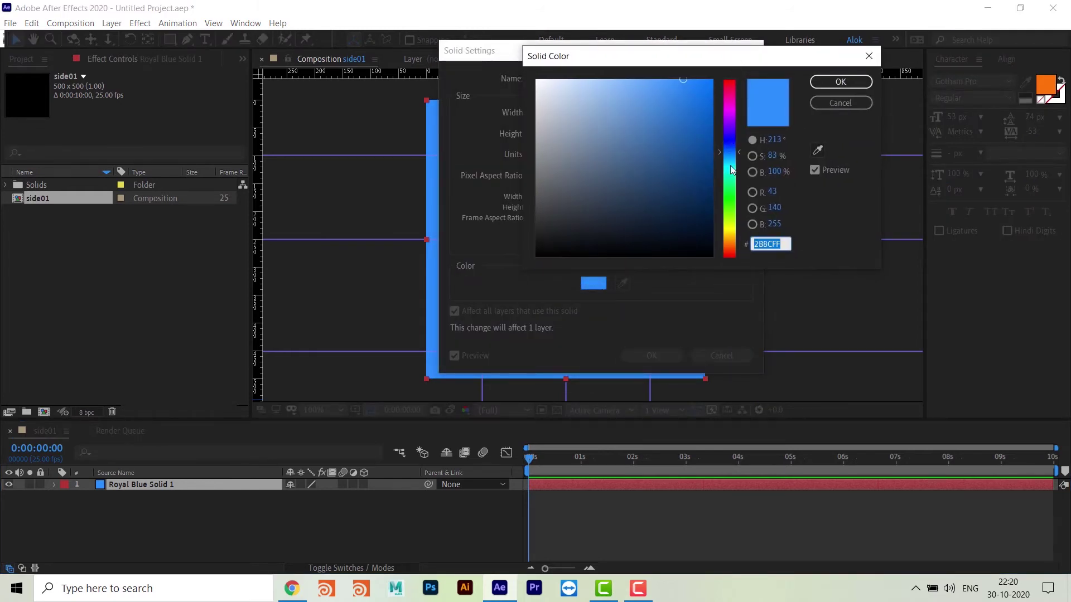
left_click_drag(732, 173, 729, 243)
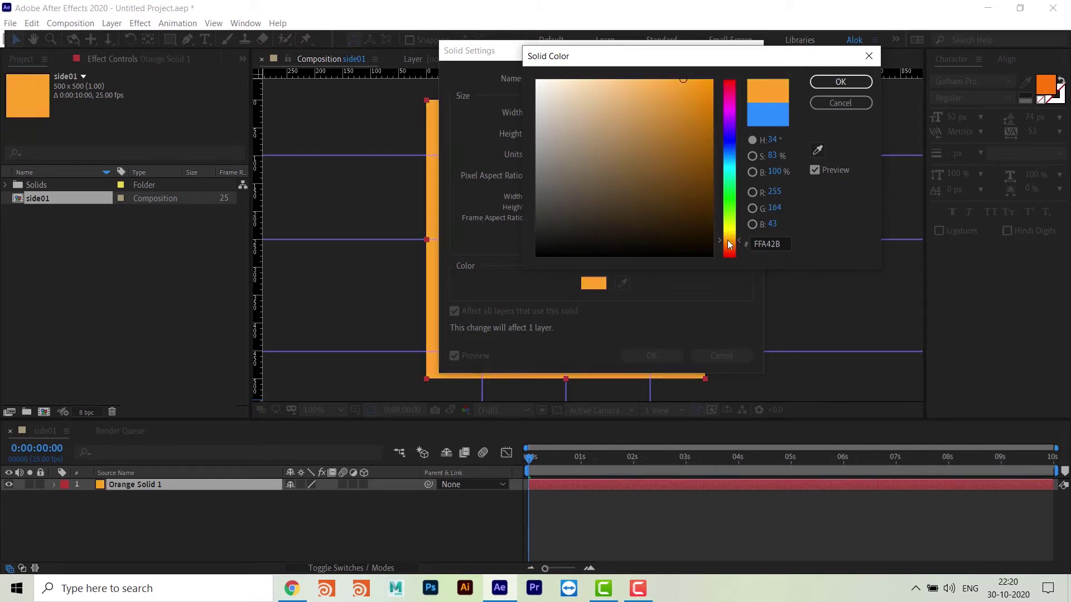
left_click_drag(631, 83, 637, 76)
left_click(840, 82)
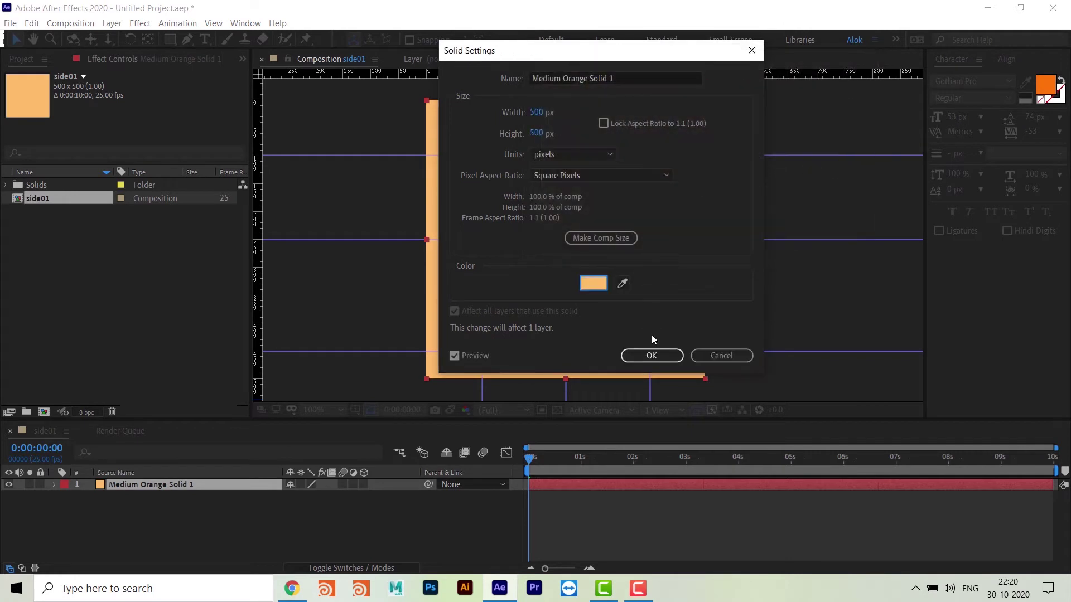
left_click(651, 355)
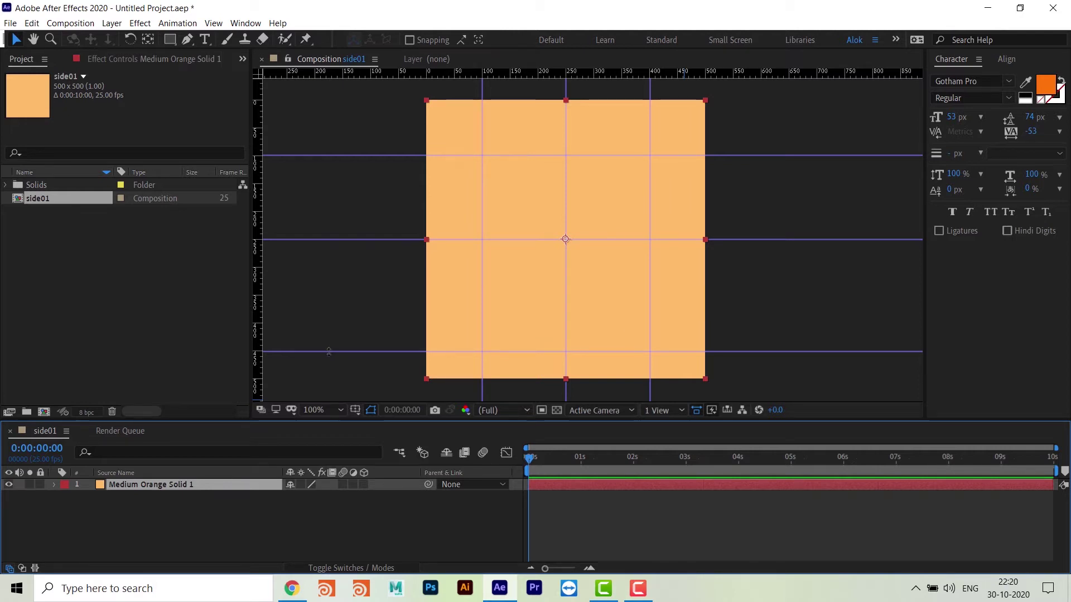
- Move the lowest horizontal guide up to about 400 px and deselect the solid layer
left_click_drag(330, 352, 330, 323)
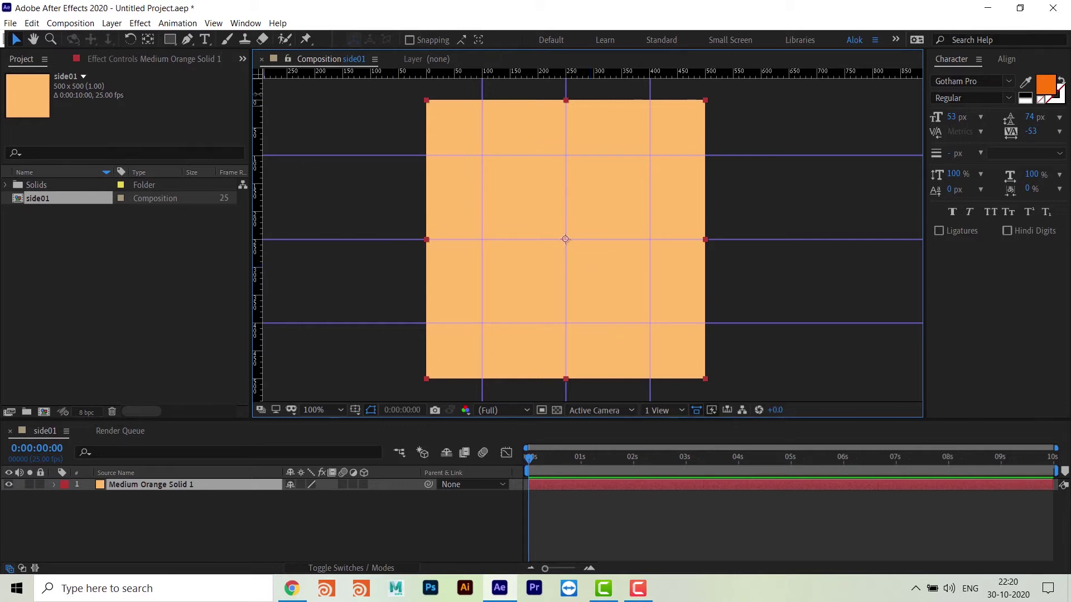
left_click(584, 523)
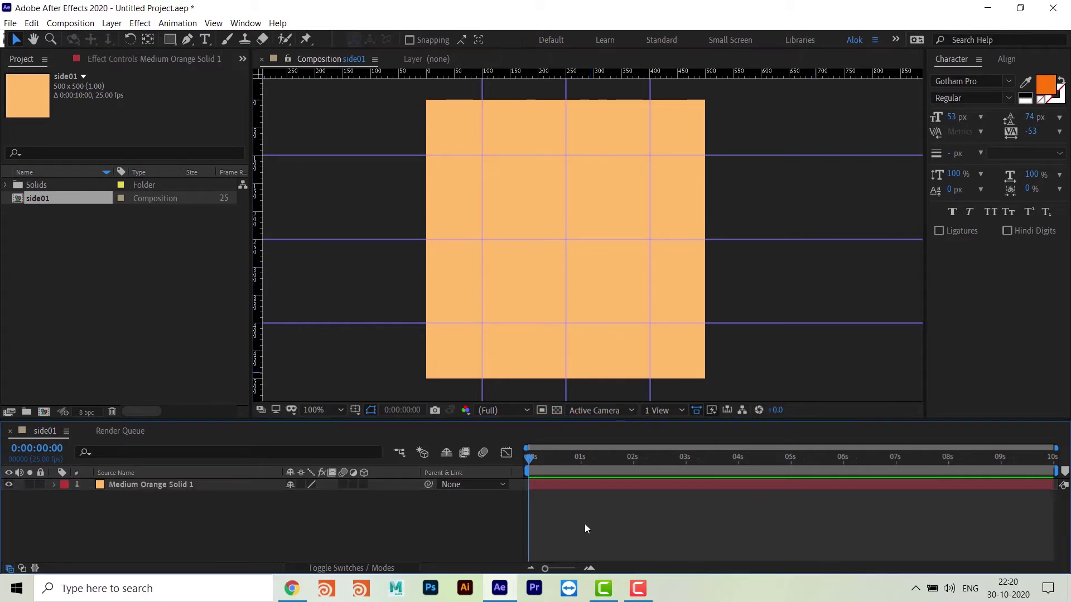
- Draw a circle about 75 px in diameter with the Ellipse Tool, starting at the crossing of the center guides
left_click(168, 41)
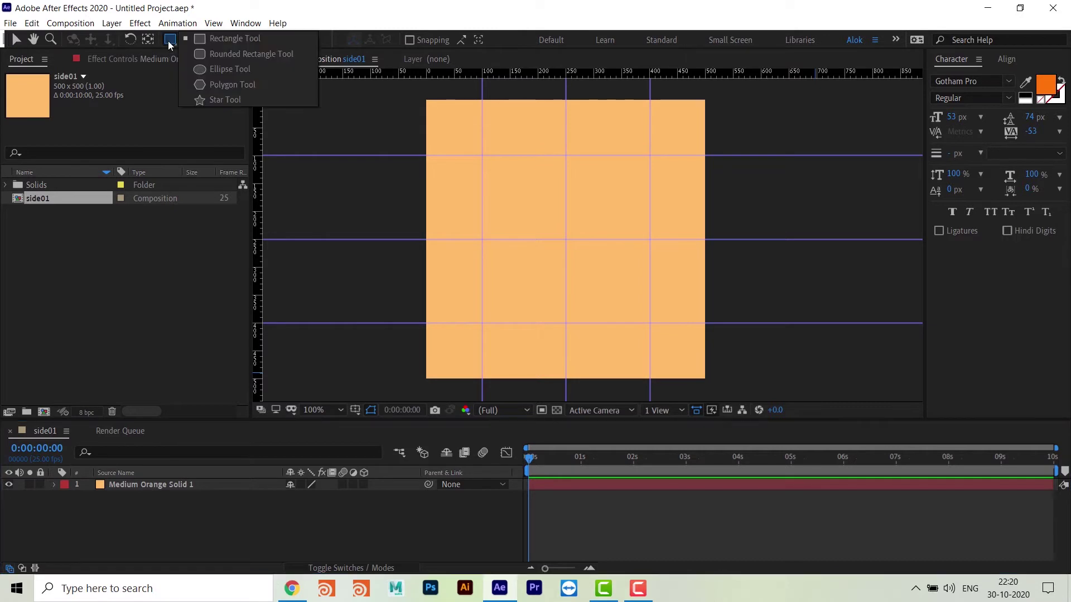
left_click(249, 69)
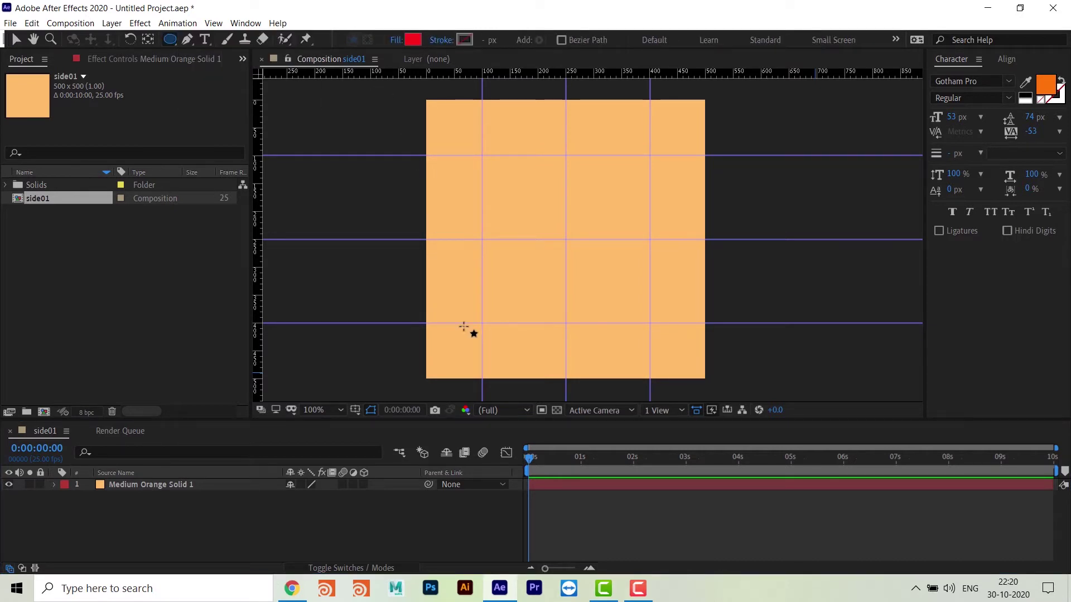
left_click(565, 240)
left_click_drag(565, 240, 593, 281)
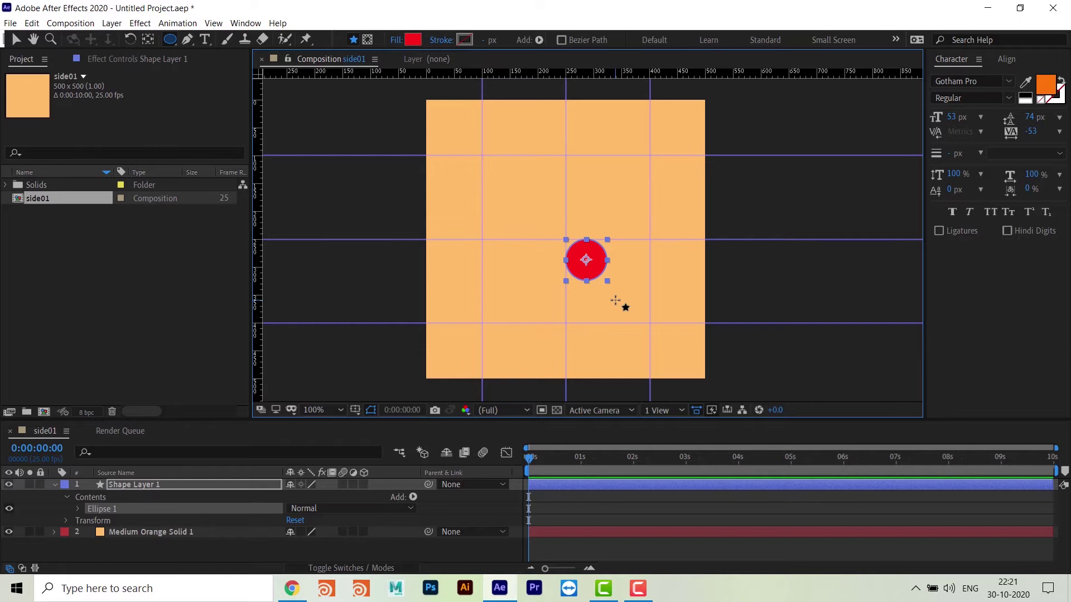
- Set the circle's fill color to white
left_click(413, 40)
left_click_drag(600, 136, 537, 81)
left_click(836, 82)
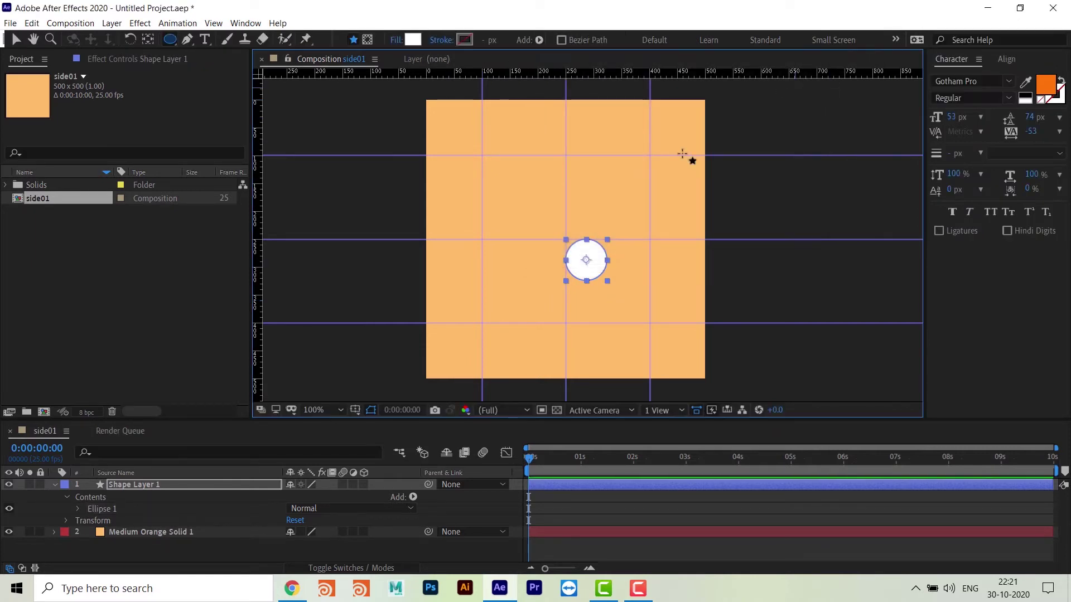
- Center the white circle on the crossing of the middle guides at about 250 px each, and check the Snap to Guides option
left_click(560, 267)
key("v")
left_click_drag(590, 272, 570, 250)
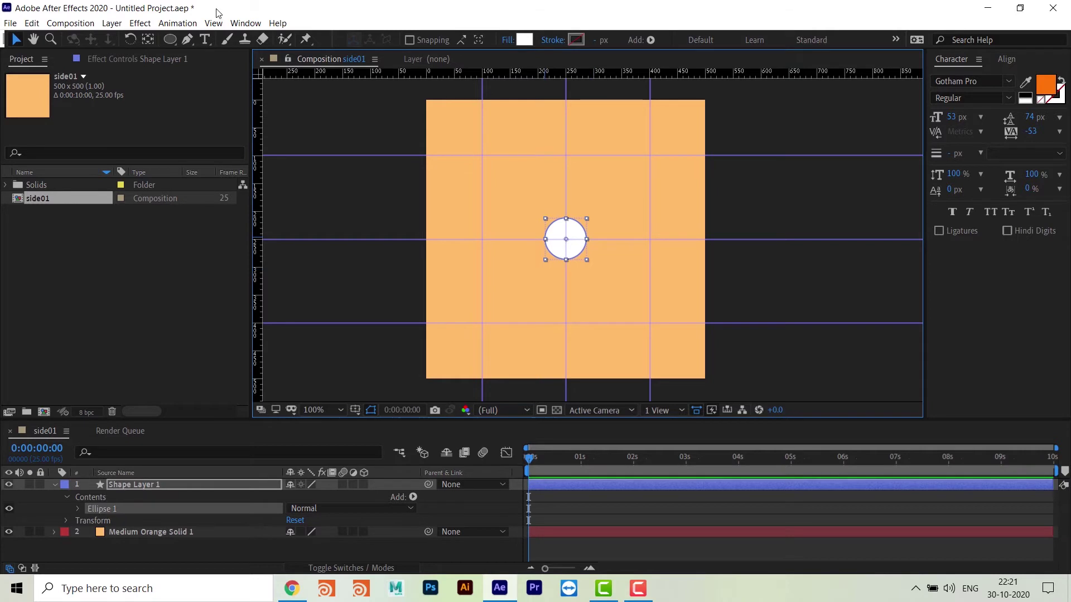
left_click(214, 23)
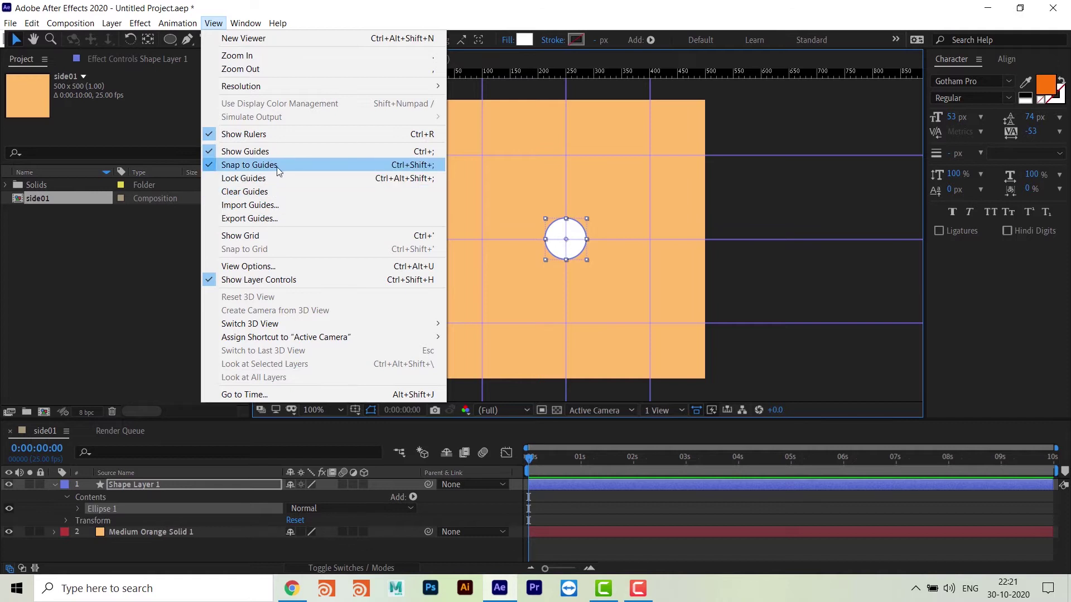
left_click(597, 278)
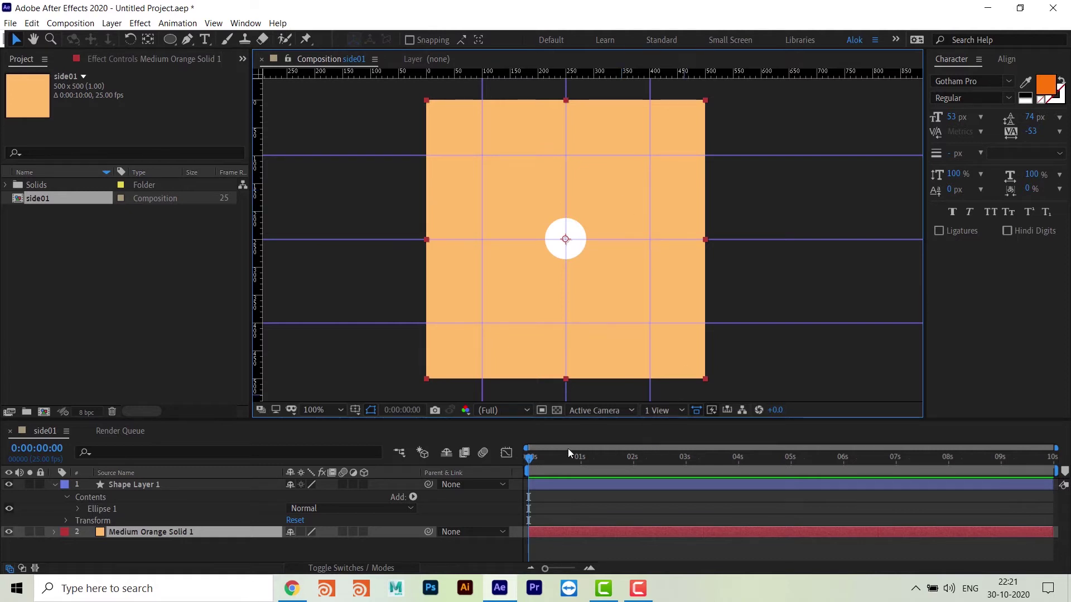
left_click(243, 332)
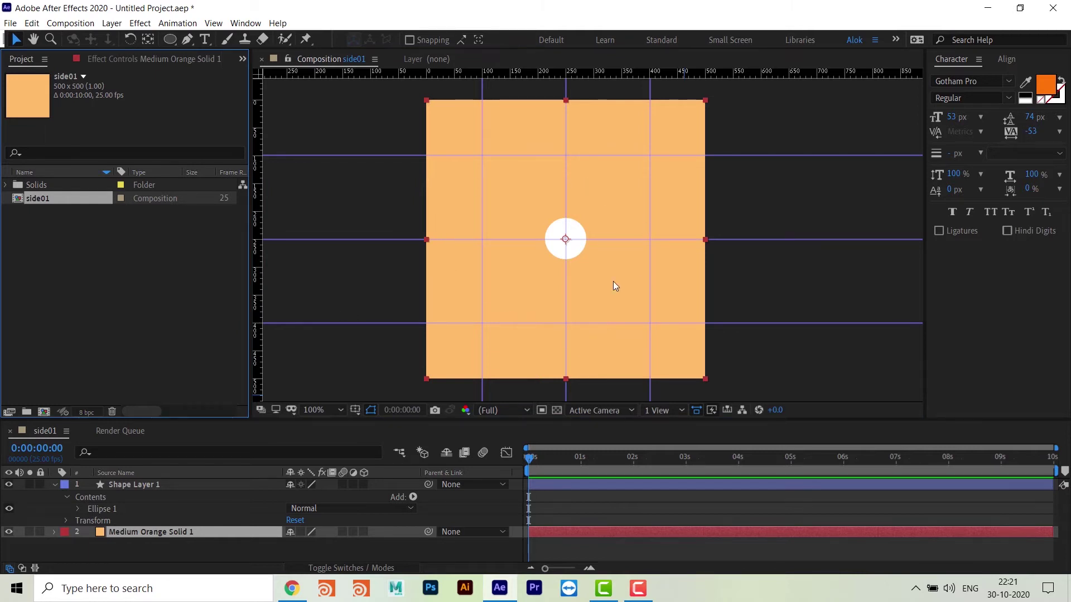
- Enlarge the timeline area, duplicate the side01 composition and open the duplicate
left_click_drag(590, 420, 590, 382)
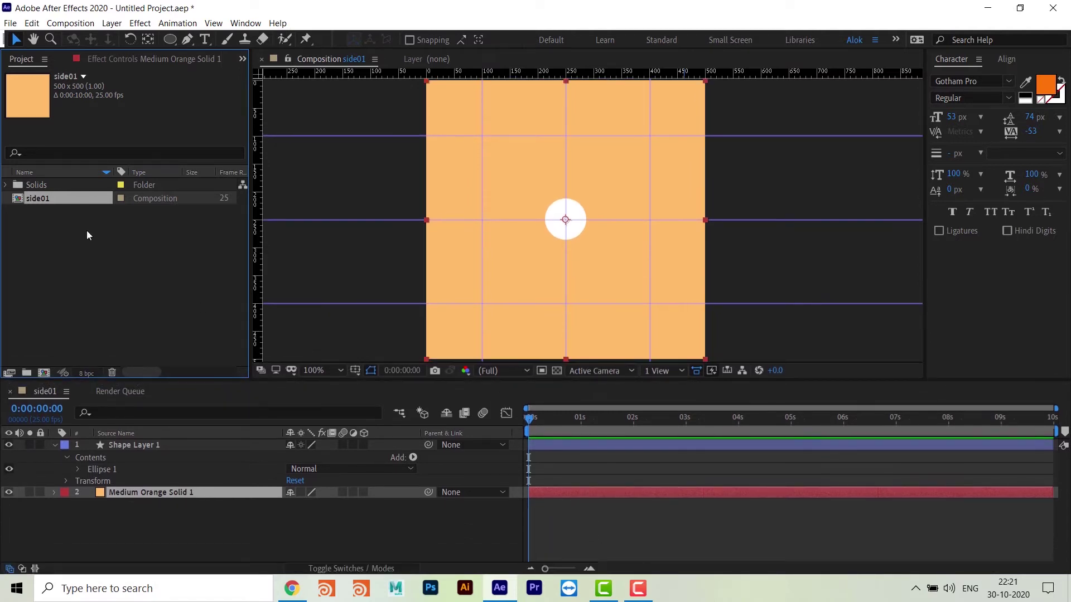
left_click(86, 230)
left_click(31, 202)
key("ctrl+d")
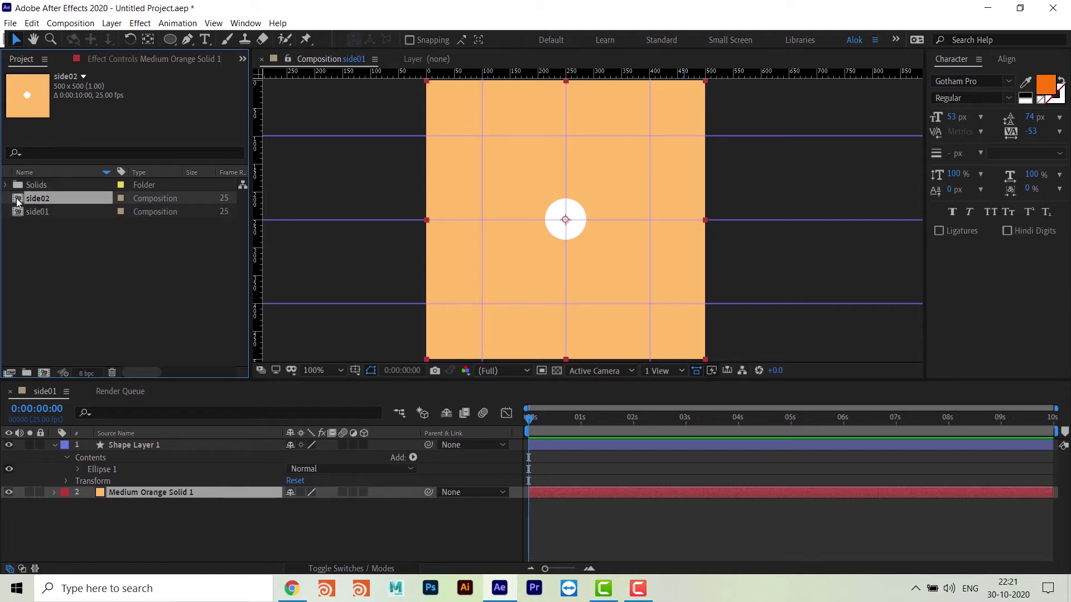
double_click(17, 202)
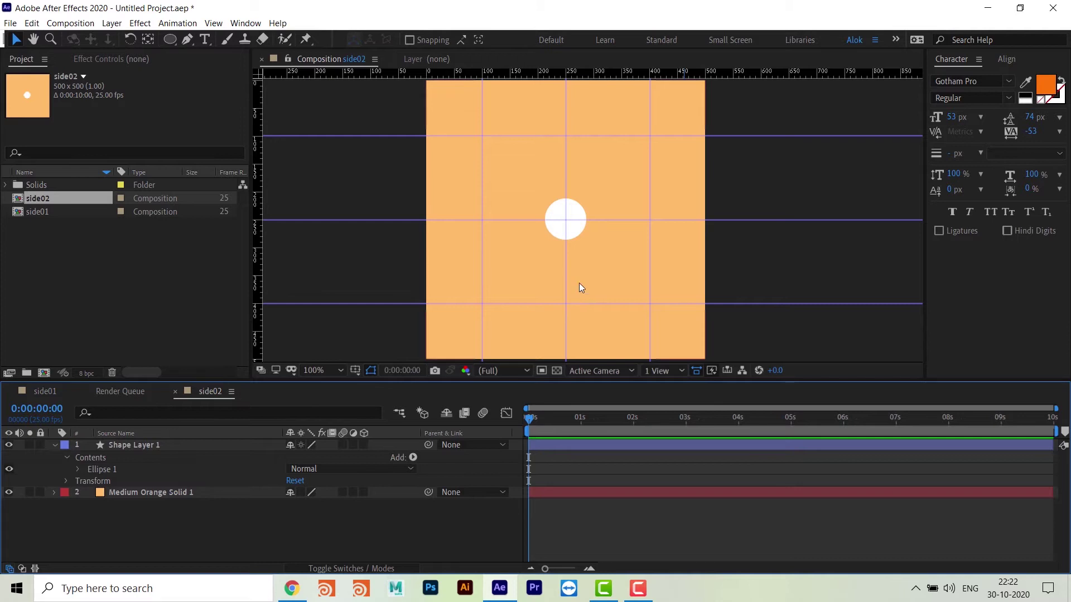
- Center the anchor point of the circle's shape layer on the circle itself
left_click(575, 231)
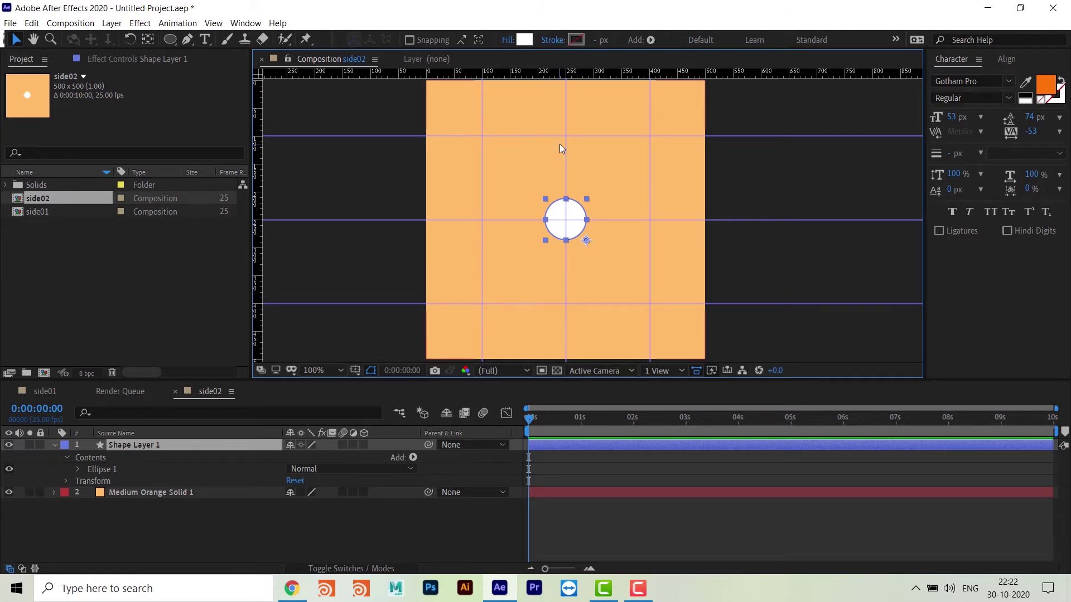
key("ctrl+alt+Home")
left_click(577, 445)
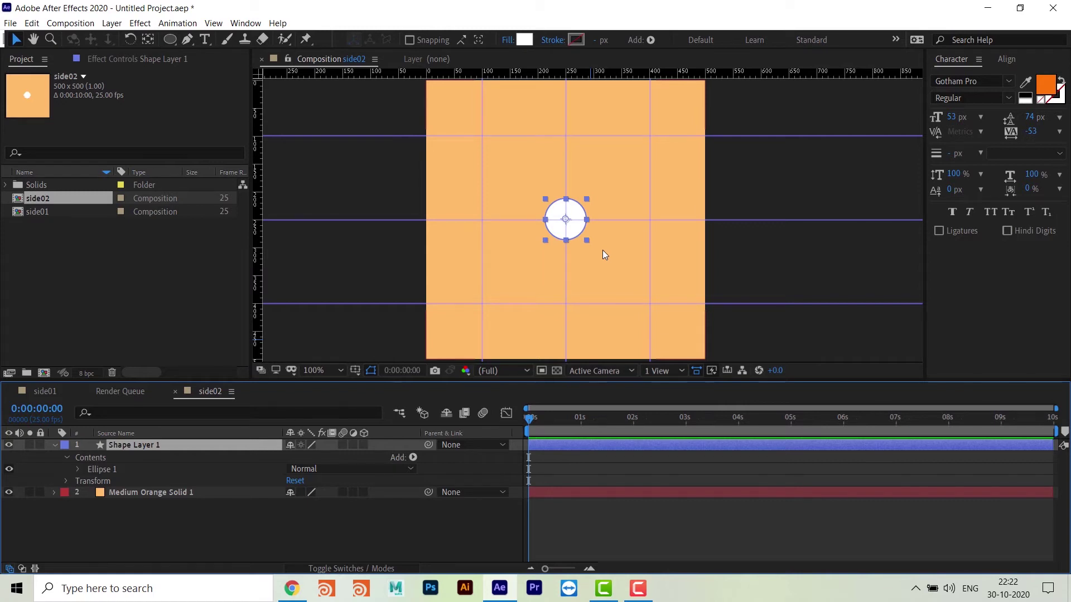
- Duplicate the circle layer and place the two circles on the center vertical guide, at the 100 px and 400 px horizontal guides
key("ctrl+d")
left_click(577, 228)
left_click_drag(577, 229, 577, 145)
key("Return")
left_click_drag(577, 233, 583, 315)
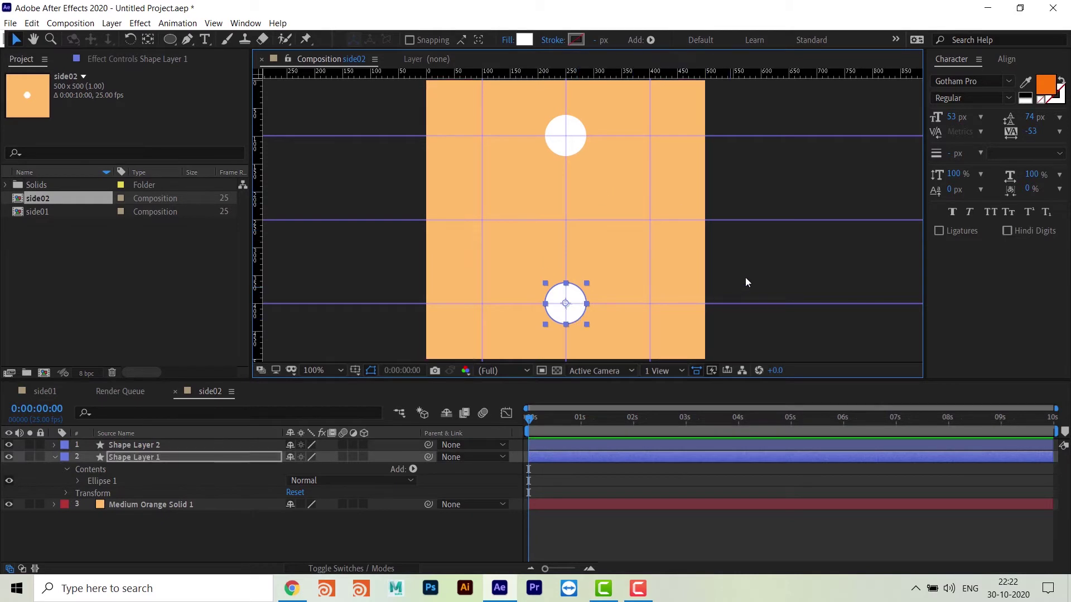
- Recolor the background of side02 to light blue 6BB7FF as a new solid
left_click(686, 281)
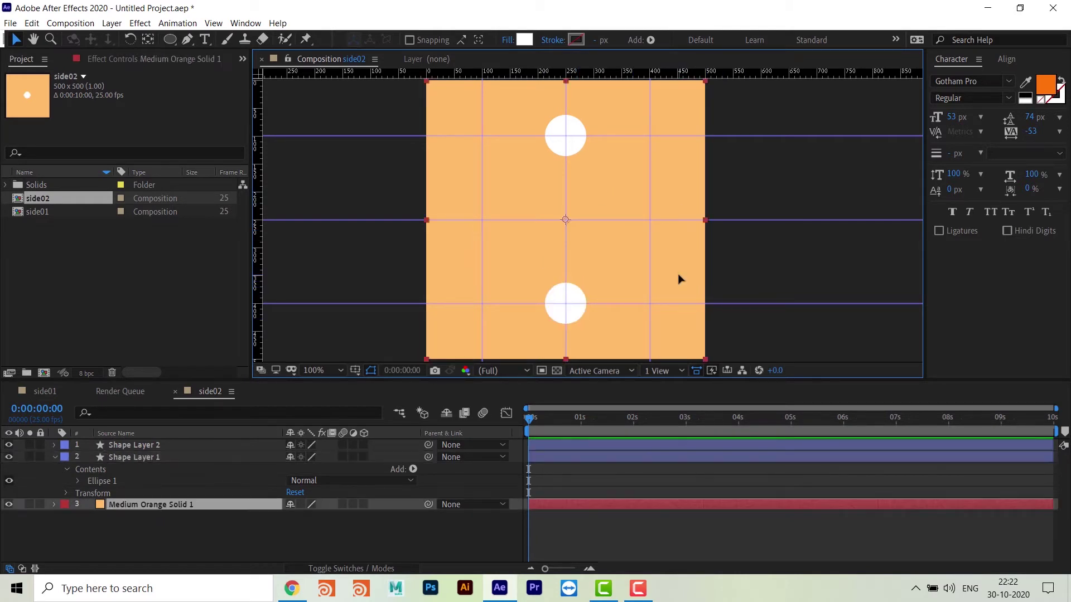
left_click(623, 503)
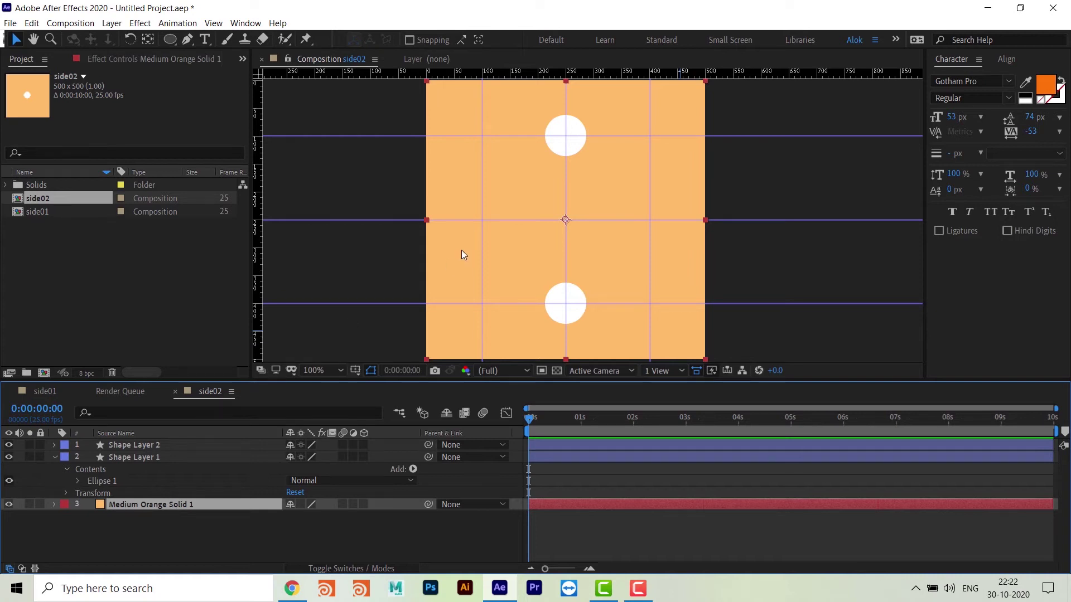
key("ctrl+shift+y")
left_click(594, 282)
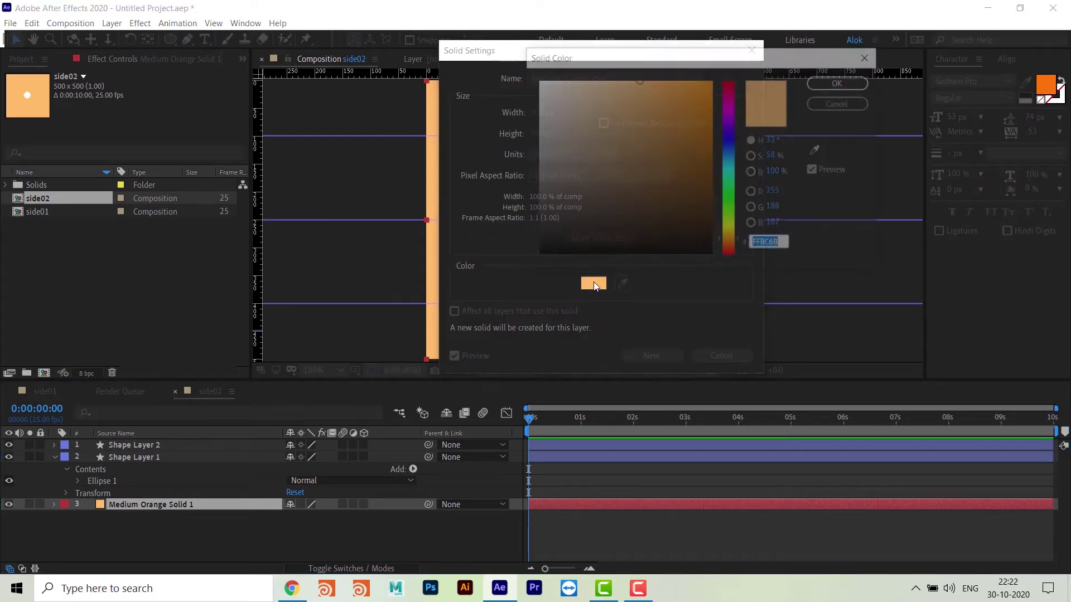
left_click(725, 152)
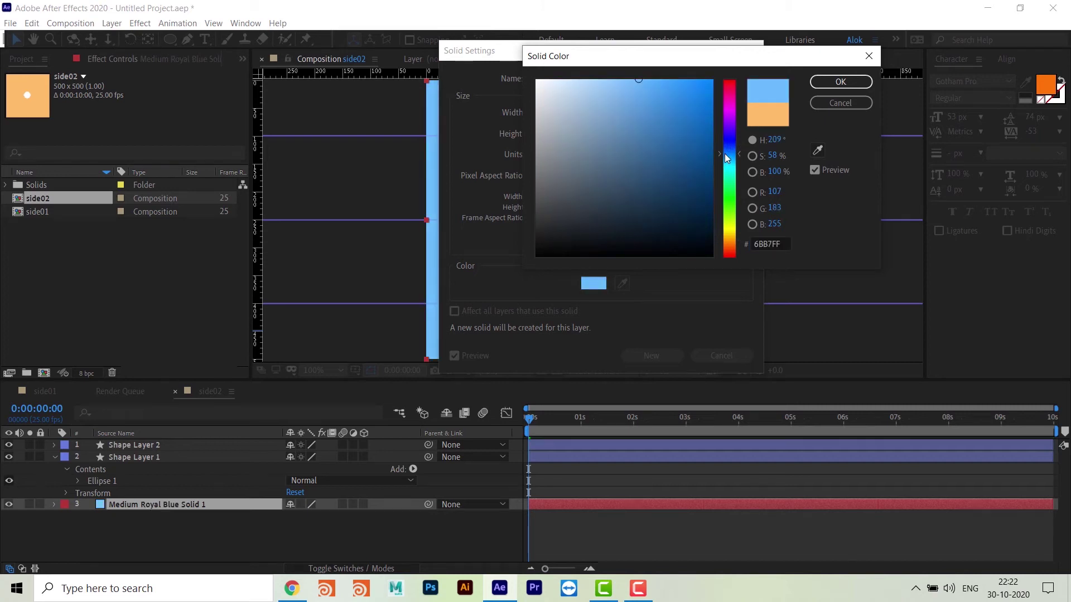
left_click(825, 83)
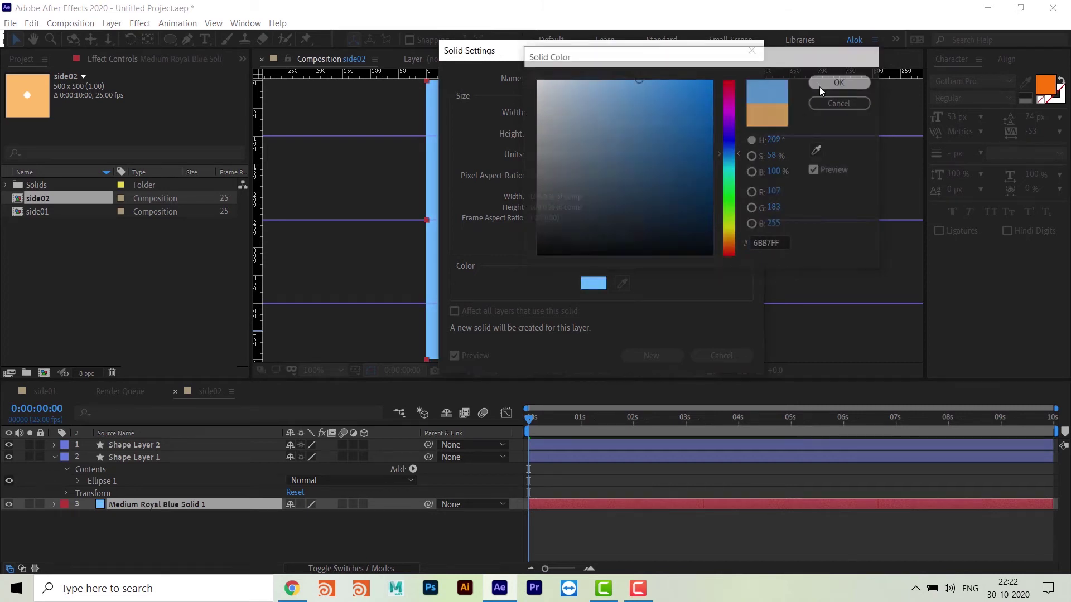
left_click(638, 358)
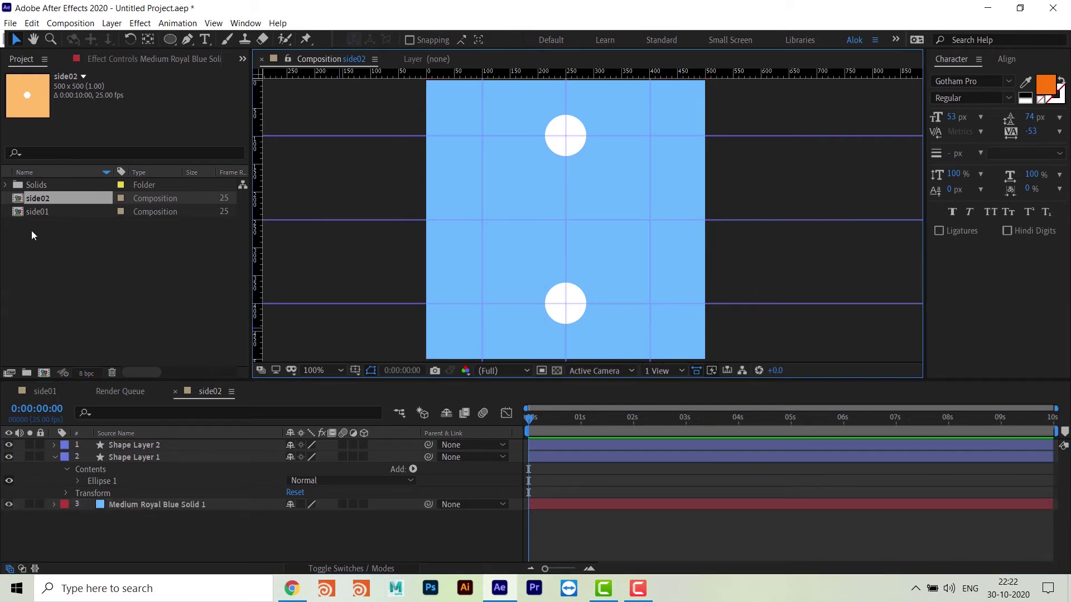
- Compare the side01 and side02 compositions by opening each in turn
double_click(14, 214)
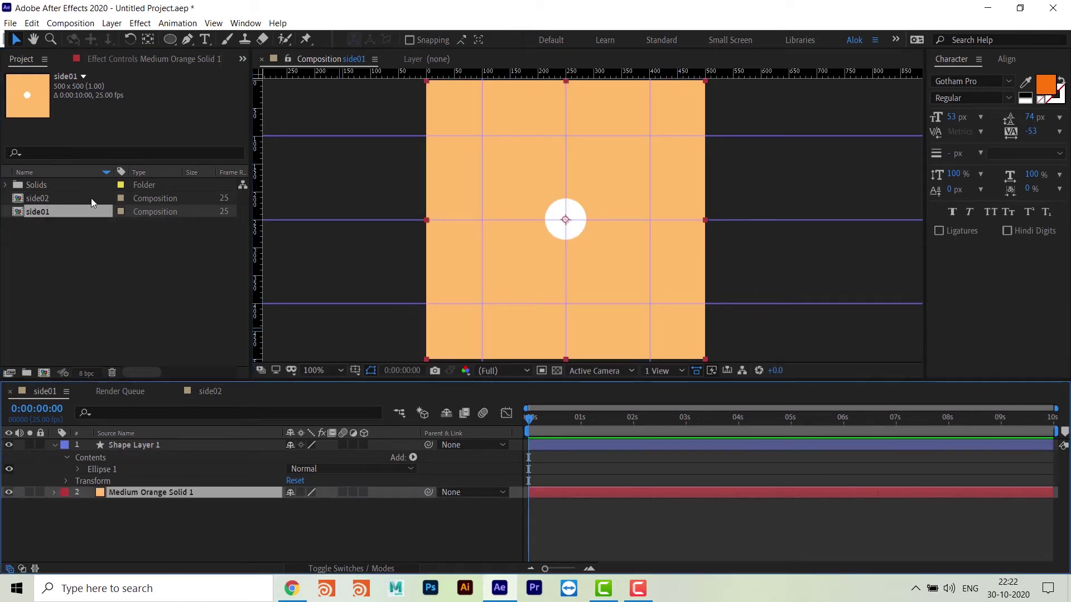
double_click(23, 200)
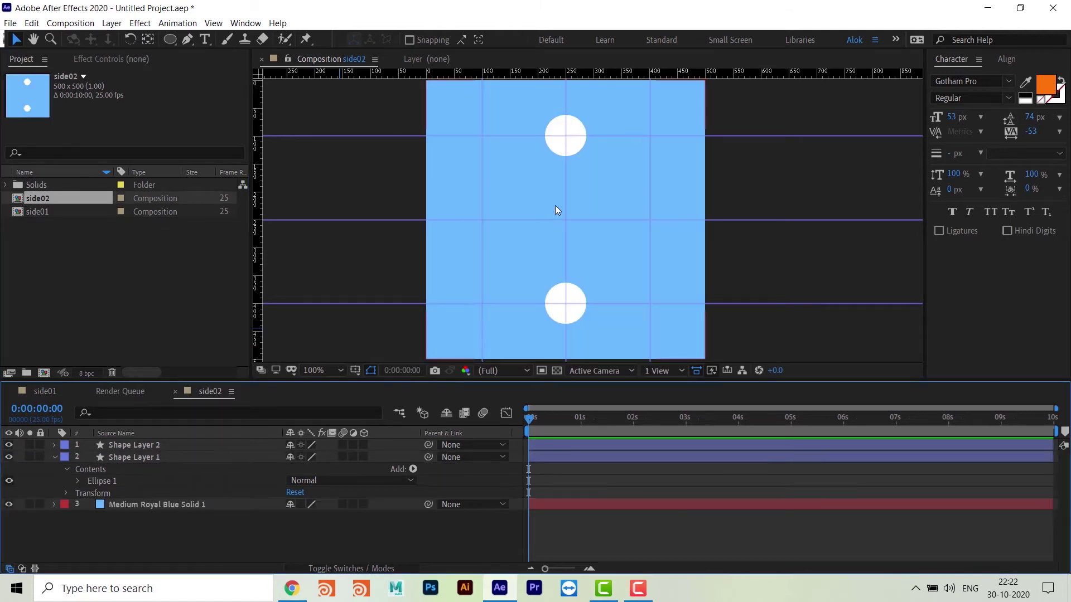
left_click(52, 257)
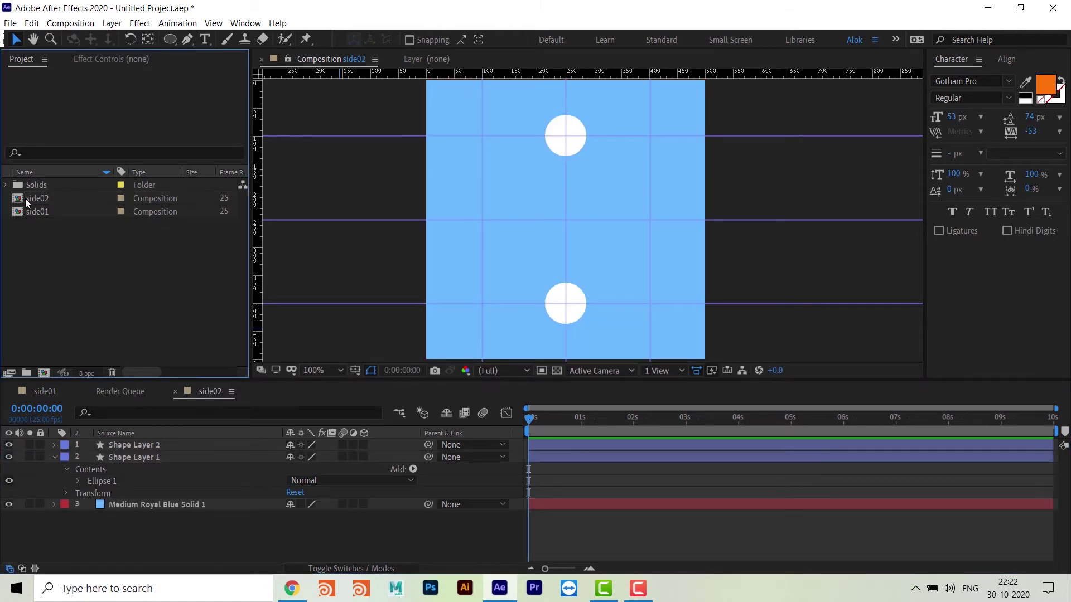
- Duplicate the side02 composition and select the lower circle in the duplicate
left_click(42, 199)
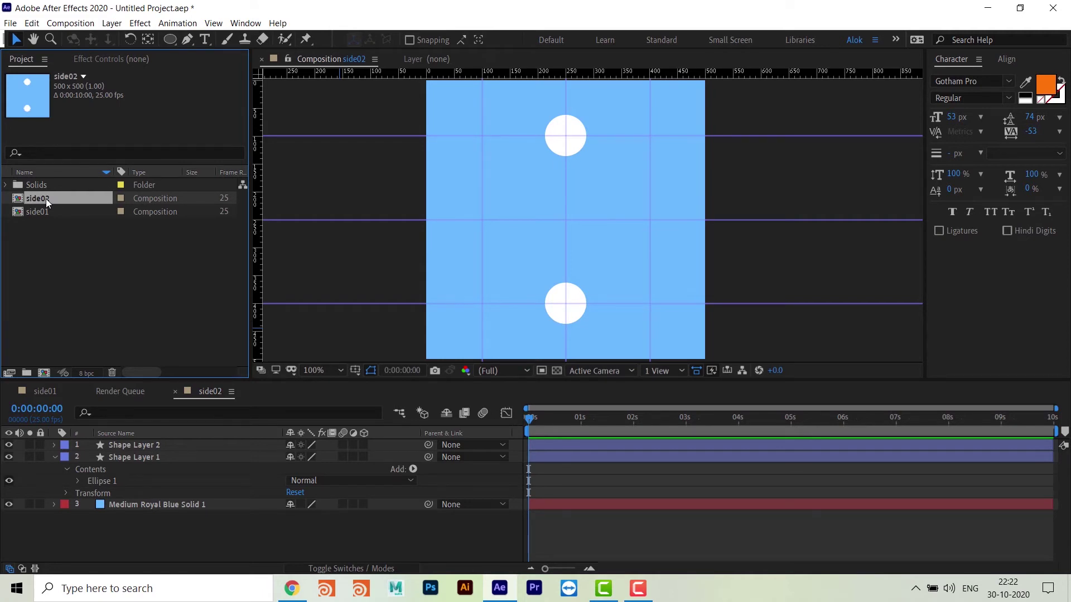
key("ctrl+d")
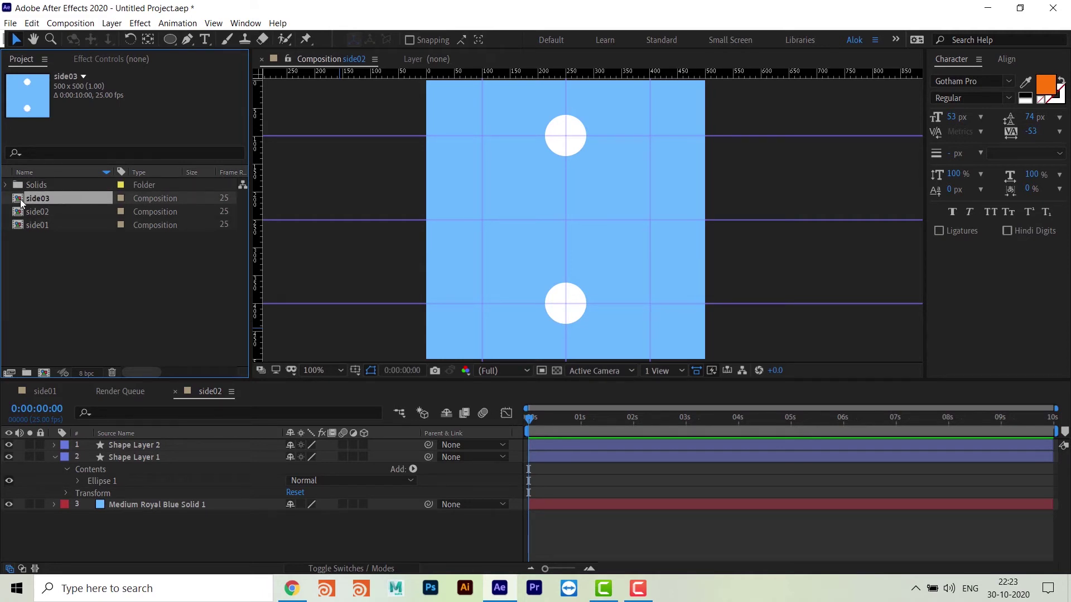
double_click(21, 199)
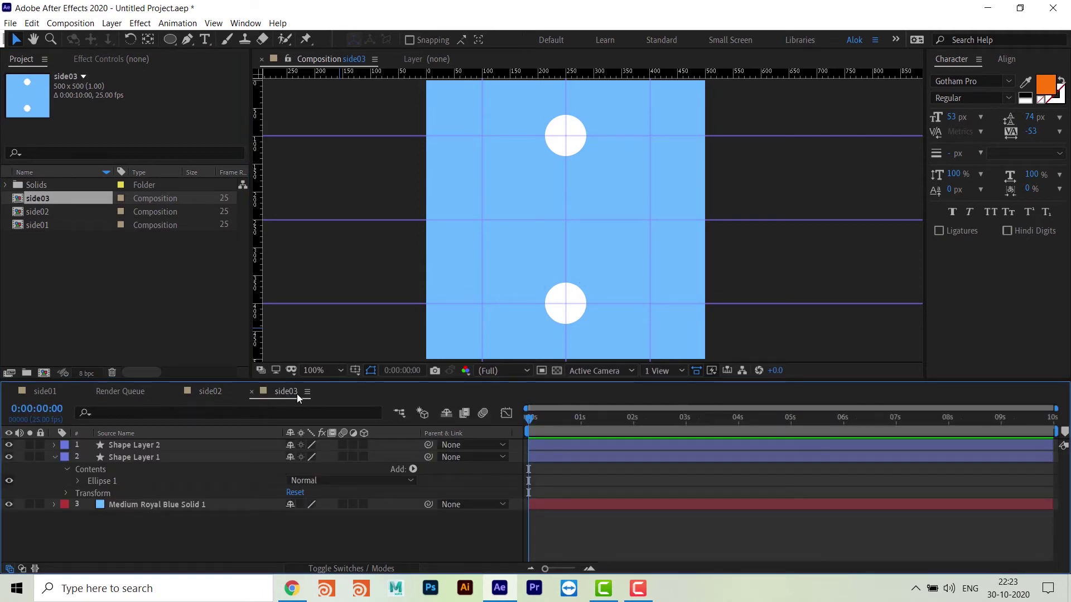
left_click(574, 303)
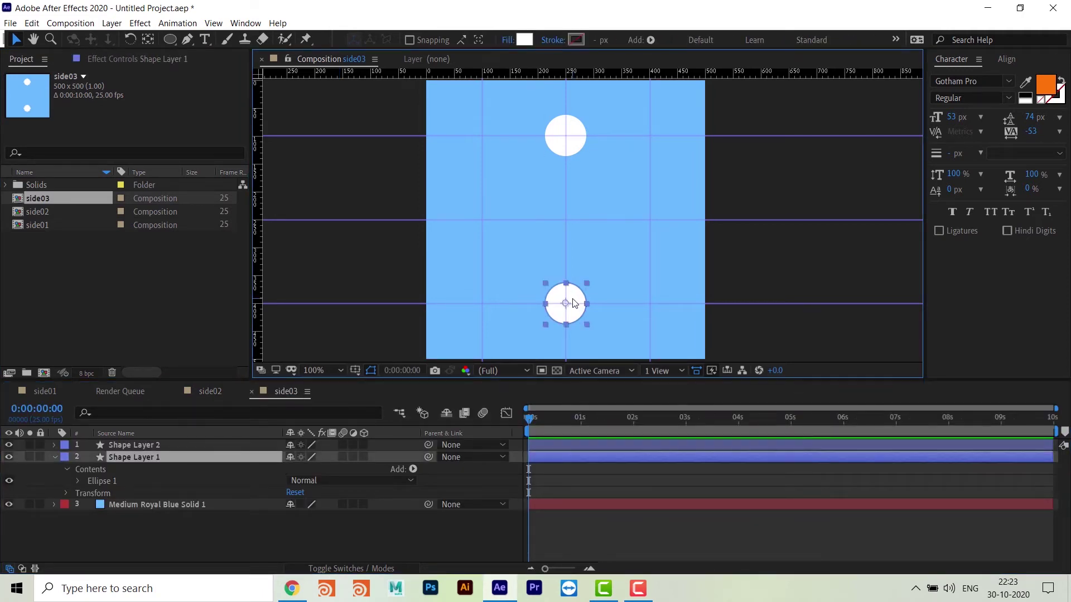
- Duplicate the lower circle in side03 and place the copy at the center, where the middle guides cross
key("ctrl+d")
left_click_drag(574, 303, 571, 220)
key("Return")
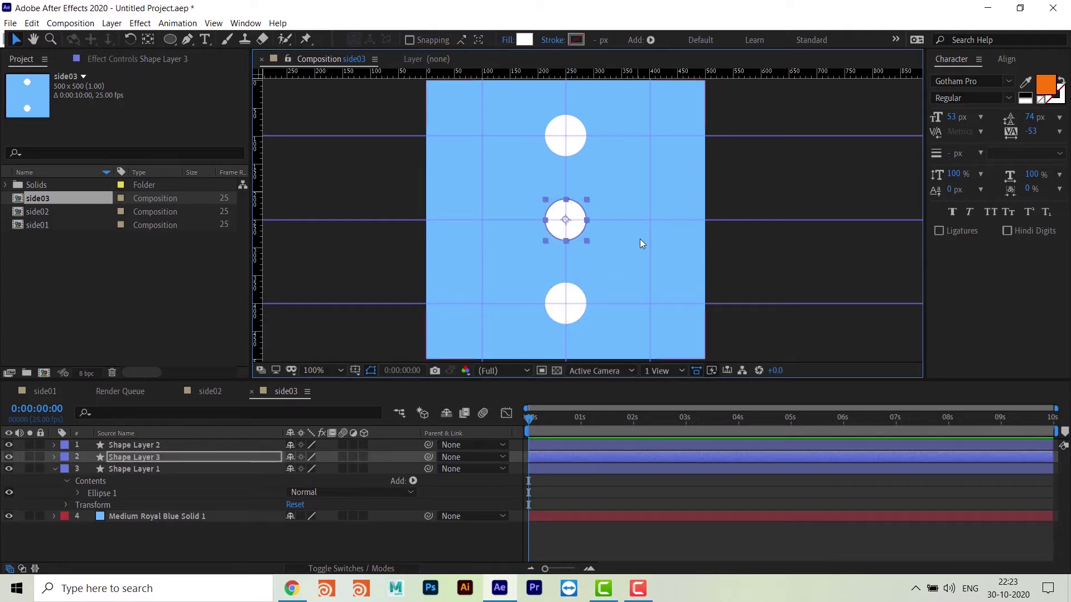
- Recolor the background of side03 to turquoise green 6BFFB6 as a new solid
left_click(685, 279)
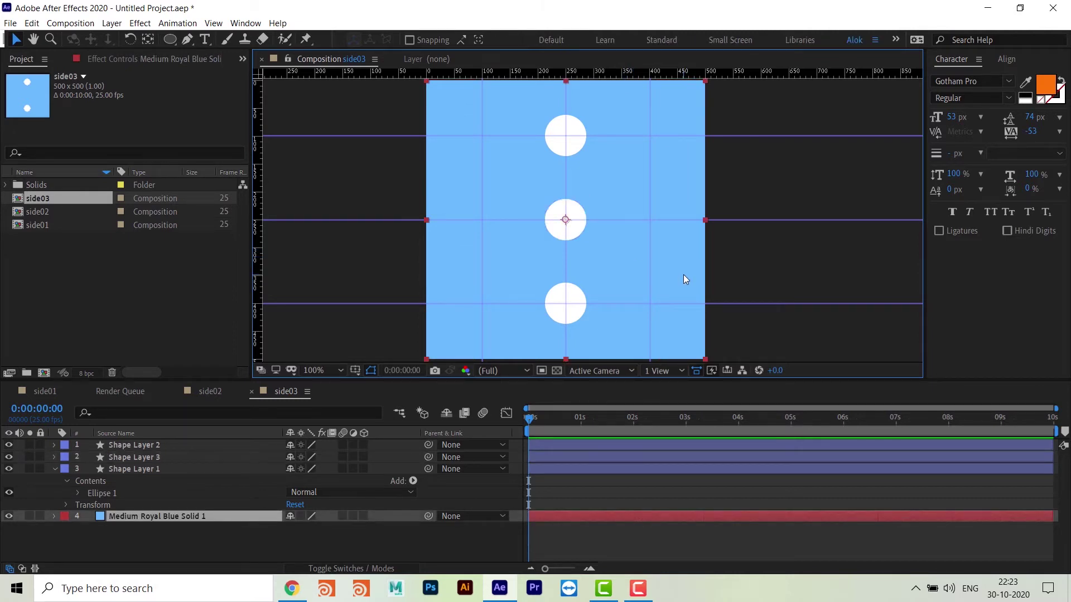
key("ctrl+shift+y")
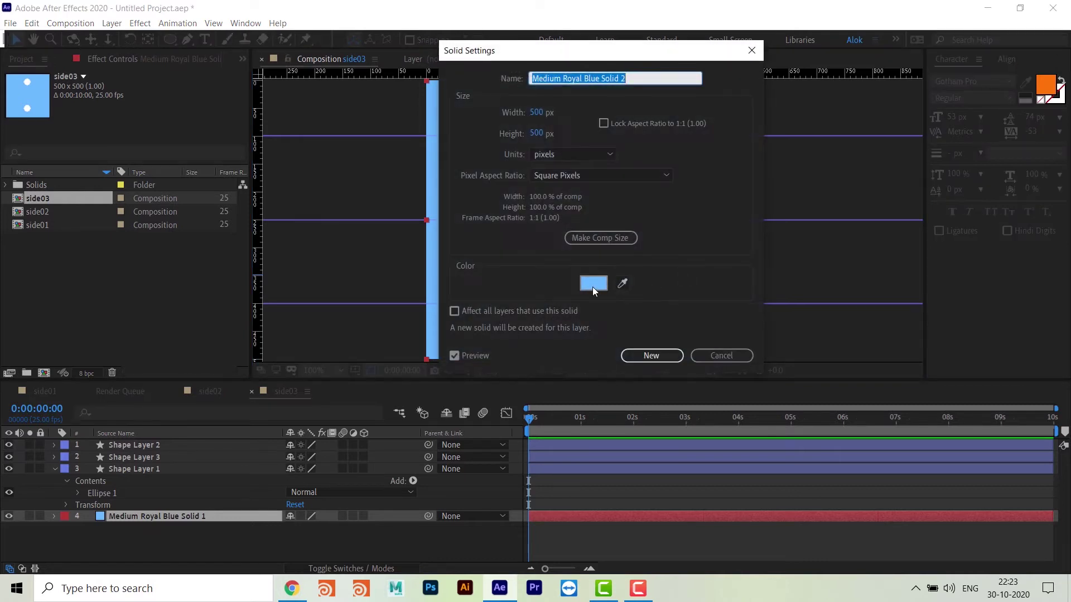
left_click(592, 284)
left_click_drag(738, 153, 735, 185)
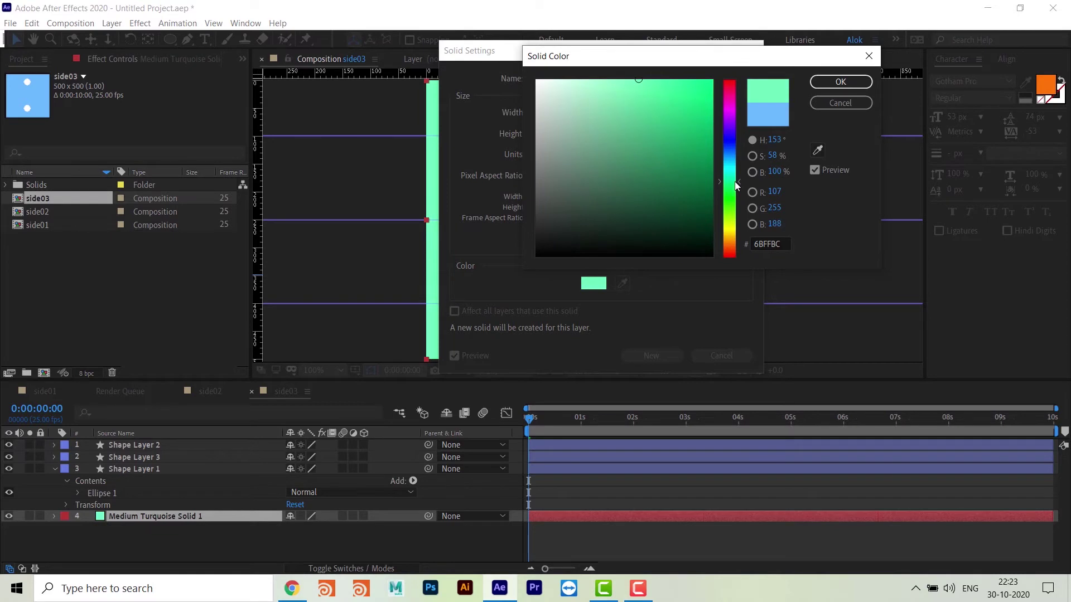
left_click(822, 83)
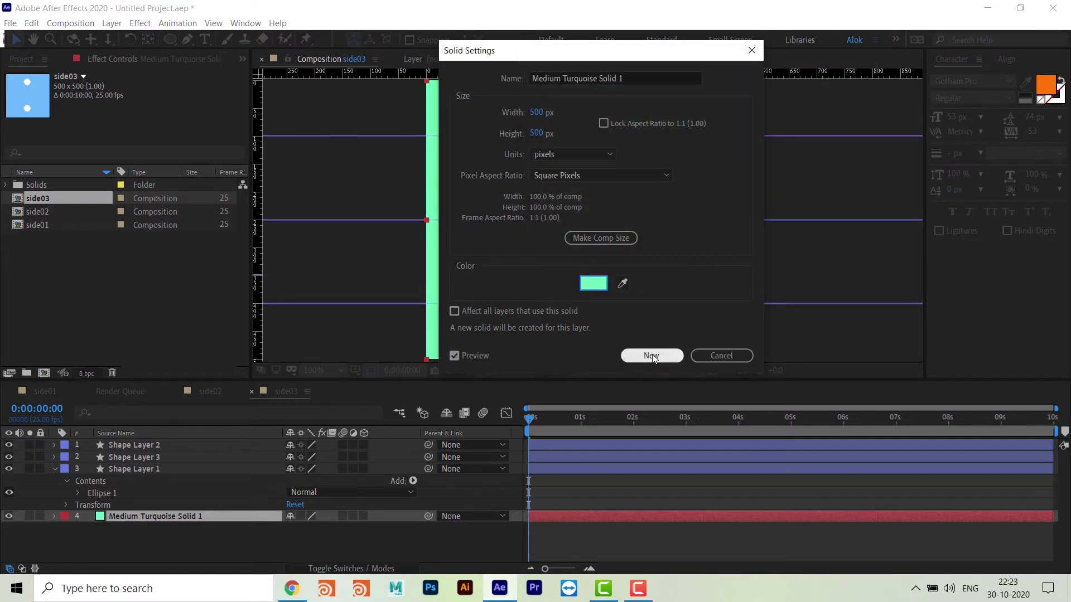
left_click(651, 356)
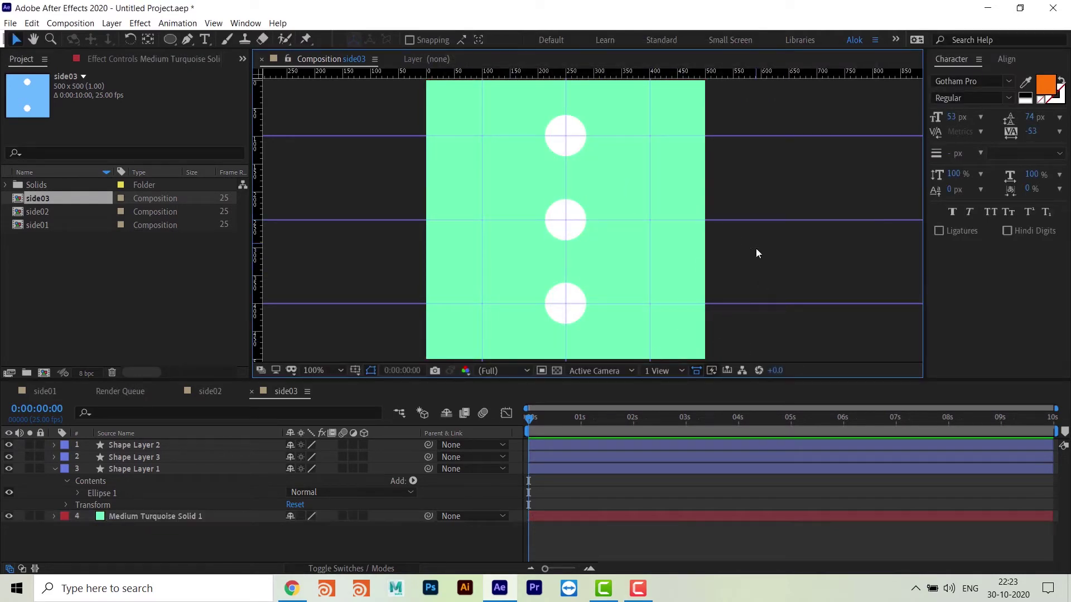
left_click(565, 312)
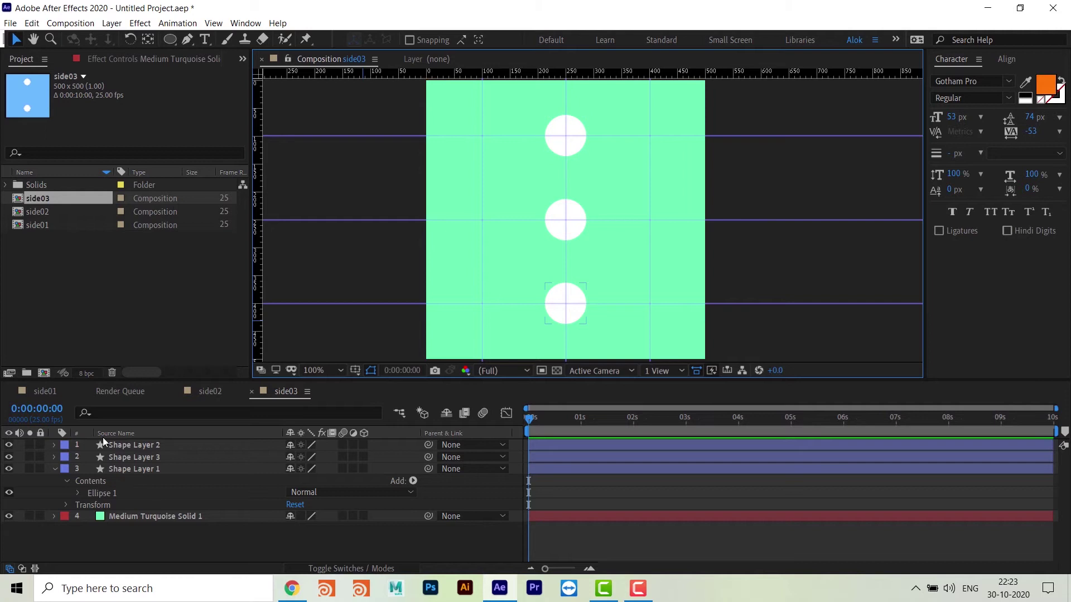
- Duplicate the side03 composition and open the copy
left_click(20, 204)
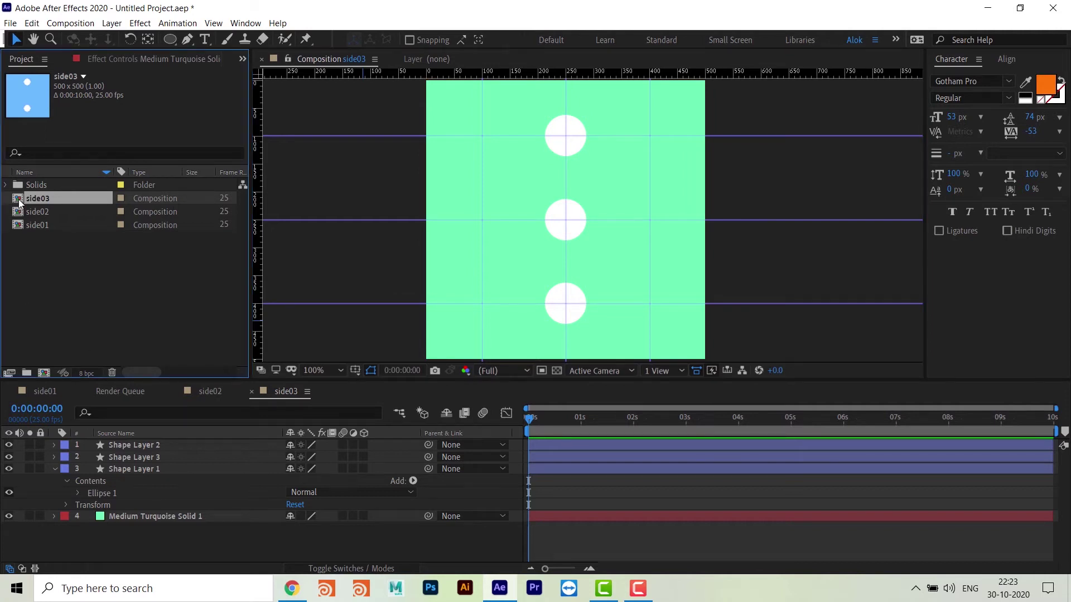
key("ctrl+d")
double_click(20, 201)
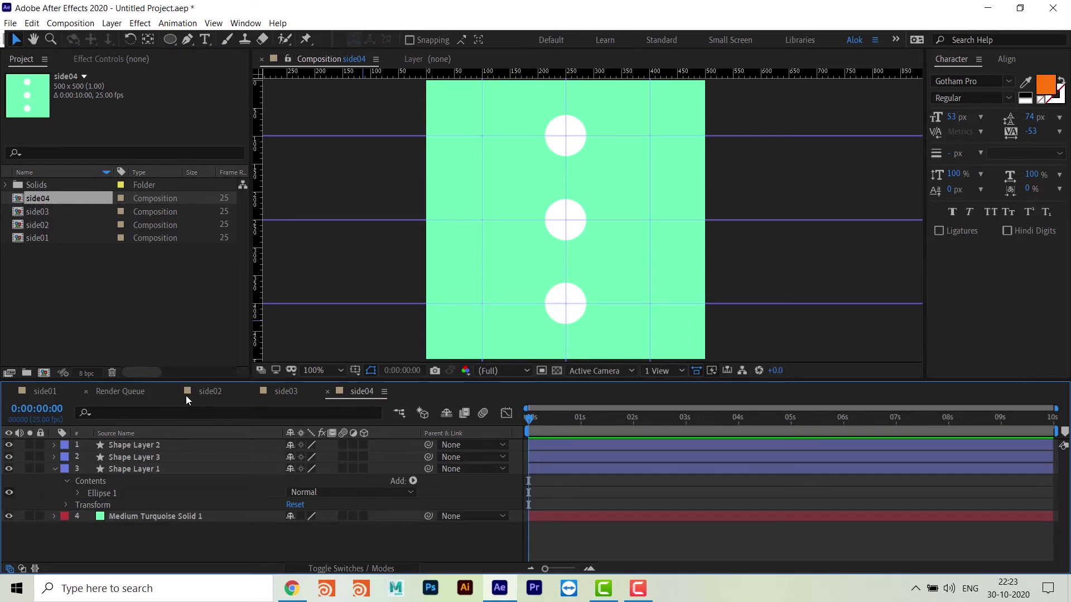
- Close the side02, side03, Render Queue and side01 timelines so only side04 stays open
left_click(212, 391)
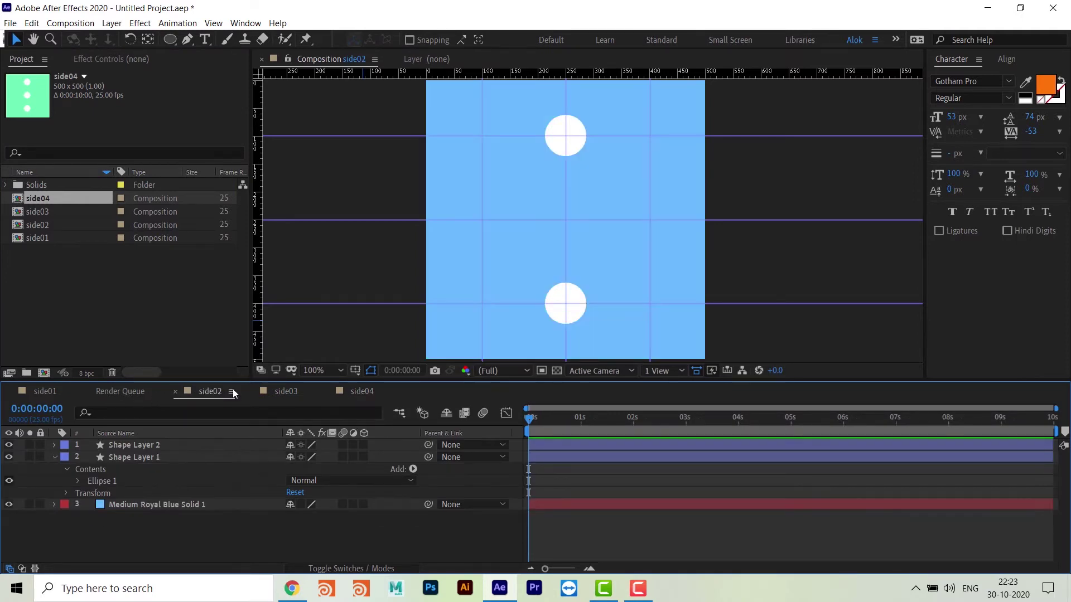
left_click(175, 392)
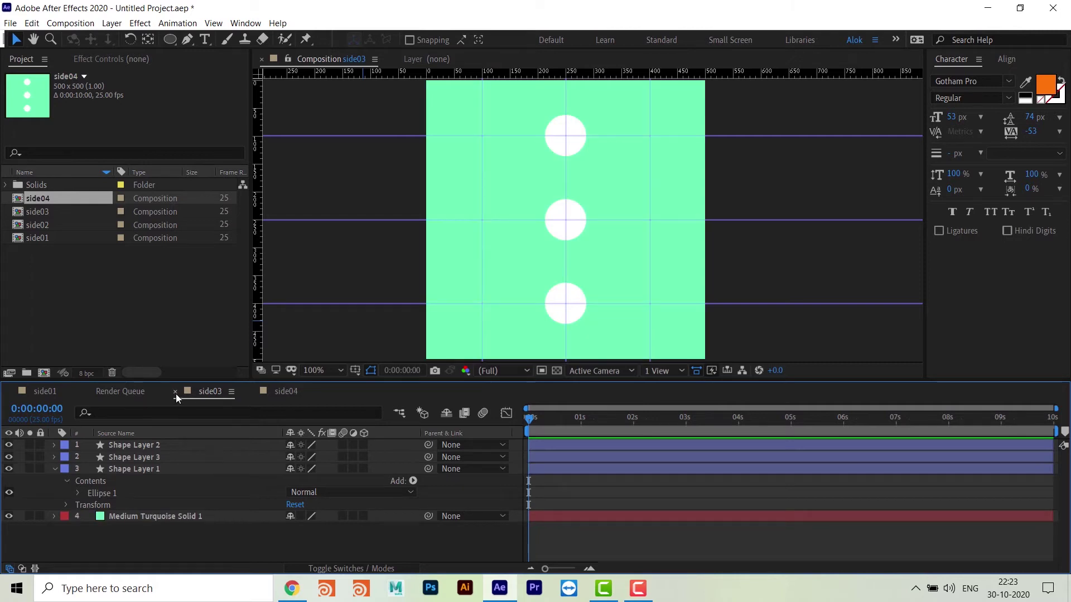
left_click(175, 392)
left_click(114, 393)
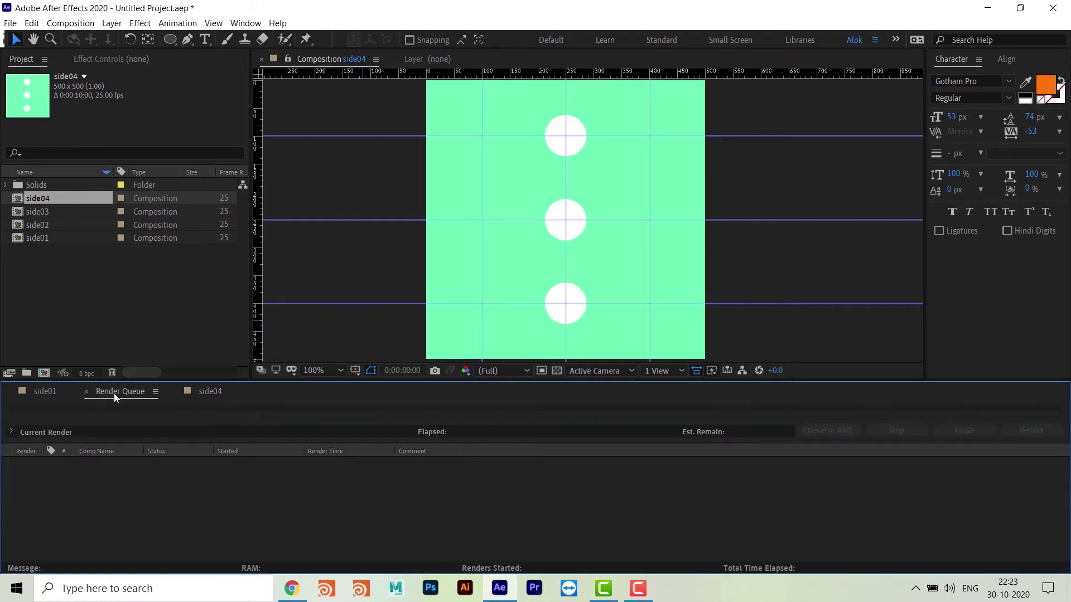
left_click(84, 393)
left_click(44, 391)
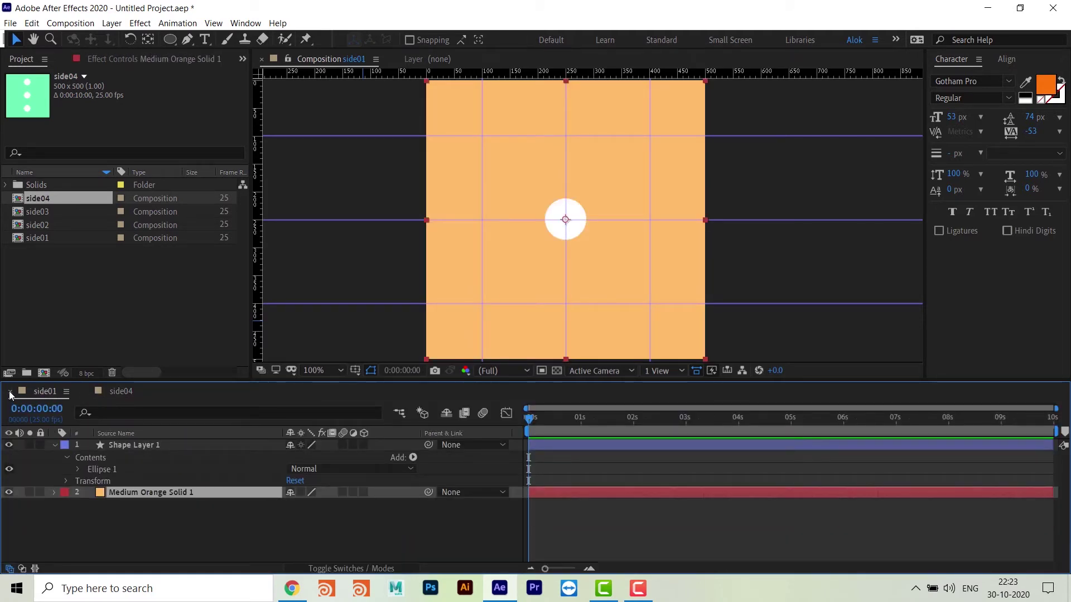
left_click(10, 391)
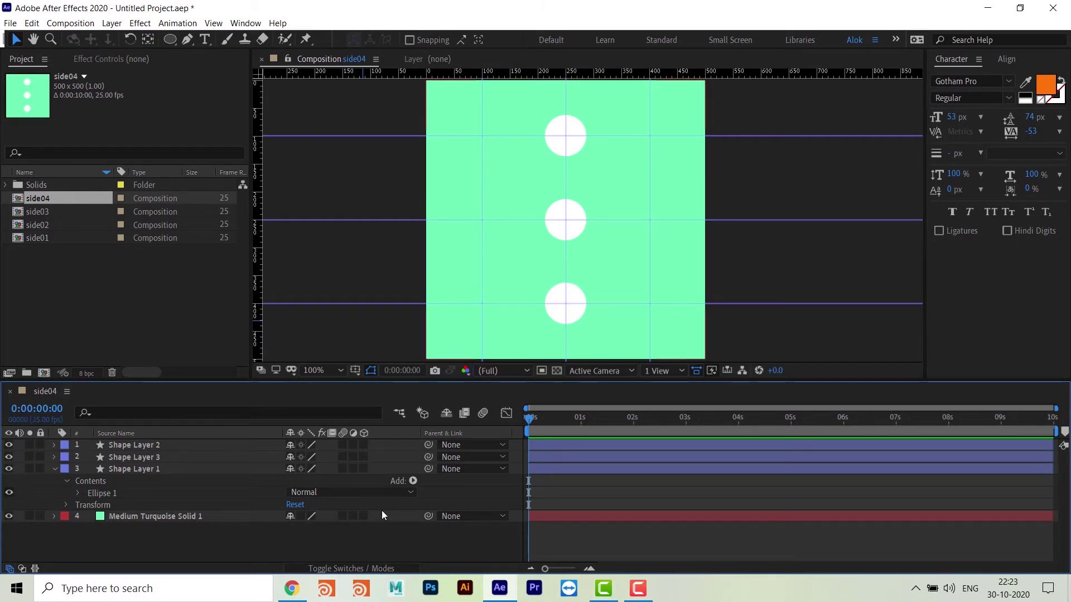
- Duplicate the top circle in side04 and arrange the four circles at the corner intersections of the 100 px and 400 px guides
left_click(573, 149)
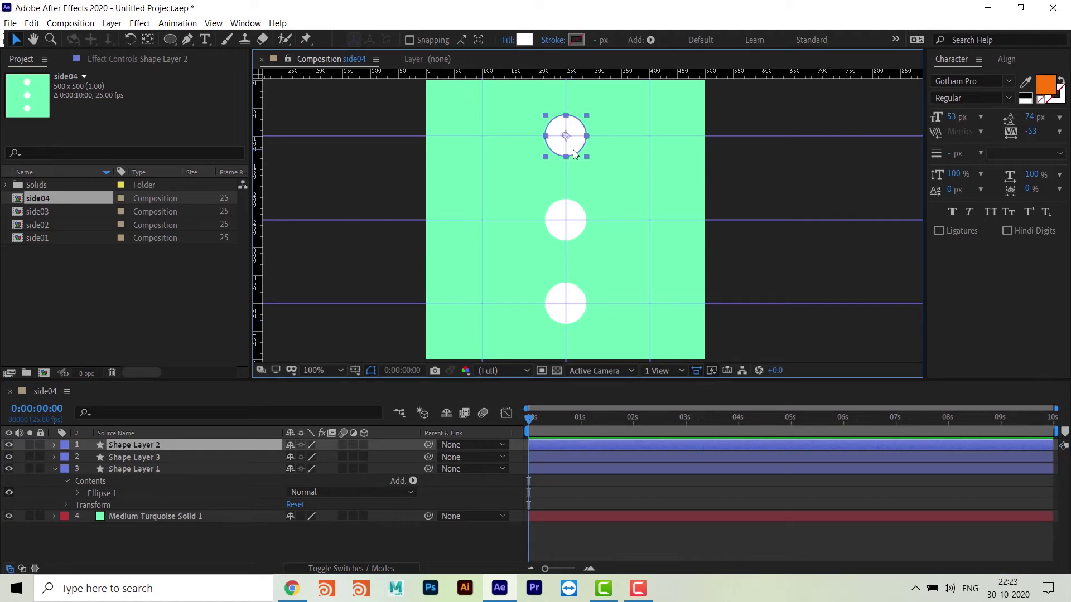
key("ctrl+d")
left_click_drag(574, 154, 491, 153)
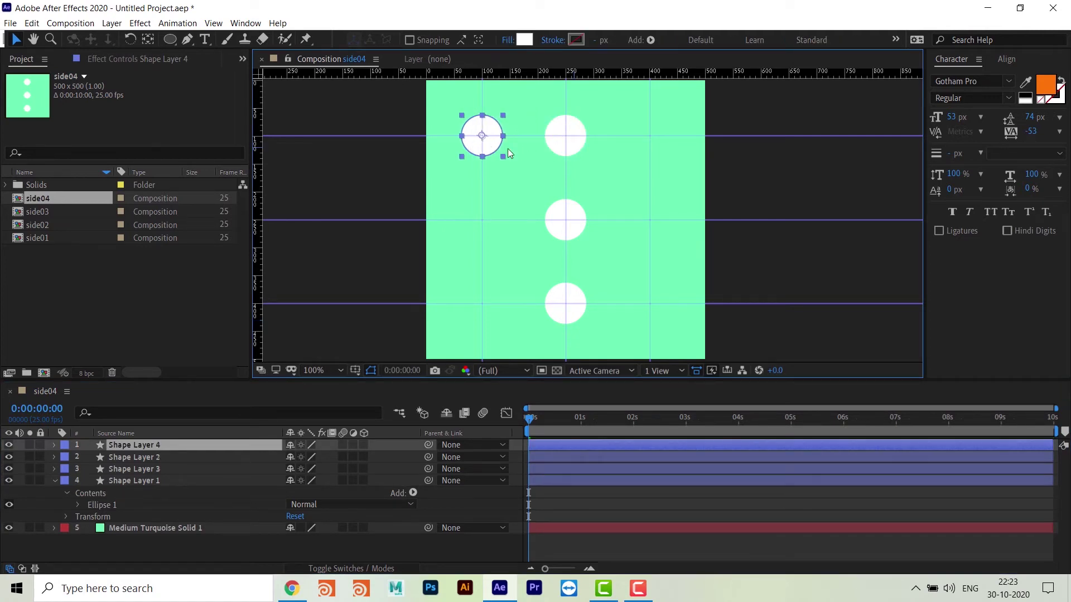
left_click_drag(579, 148, 662, 146)
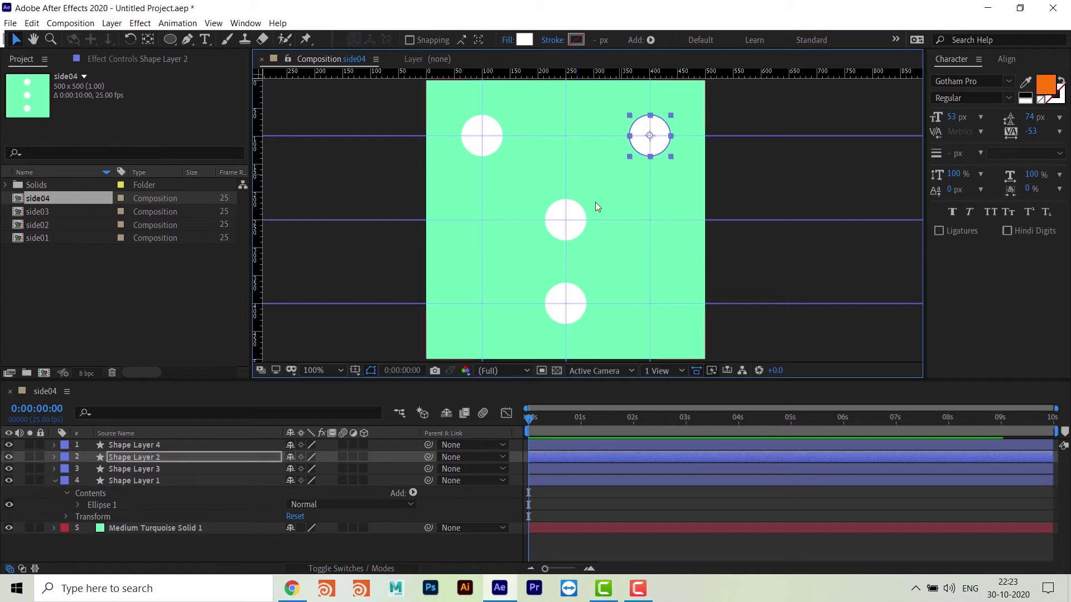
left_click_drag(576, 232, 496, 319)
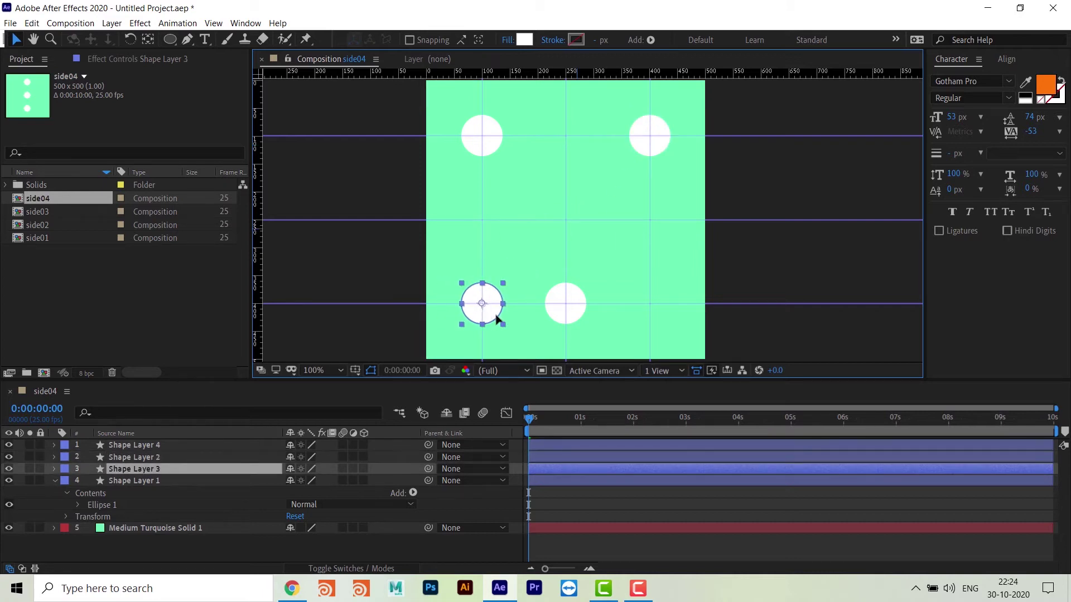
left_click_drag(579, 313, 656, 316)
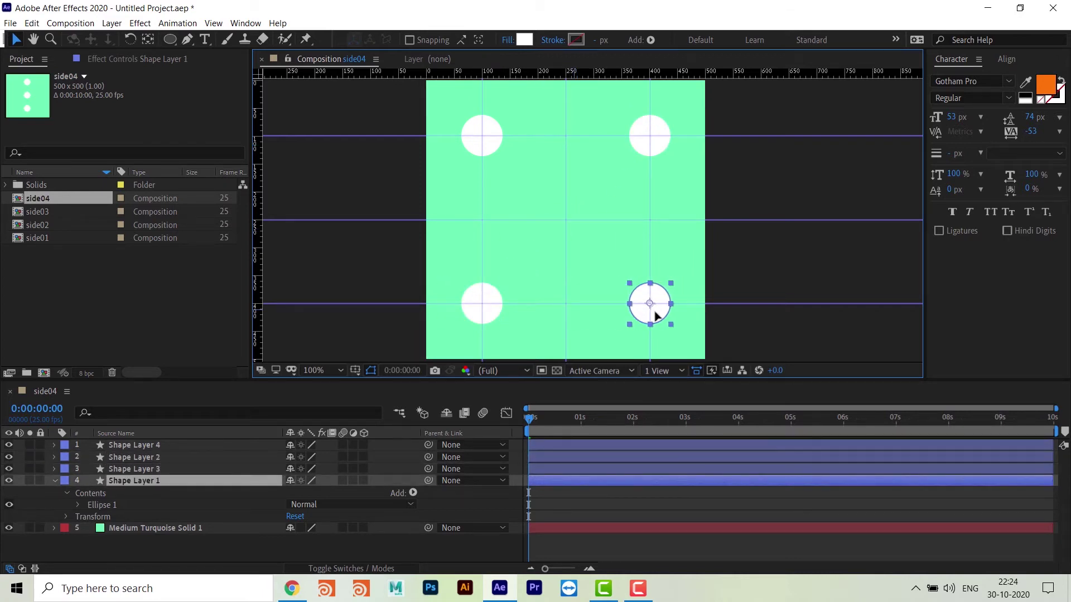
key("ctrl+shift+a")
- Recolor the background of side04 to light magenta E79EFF as a new solid
left_click(617, 271)
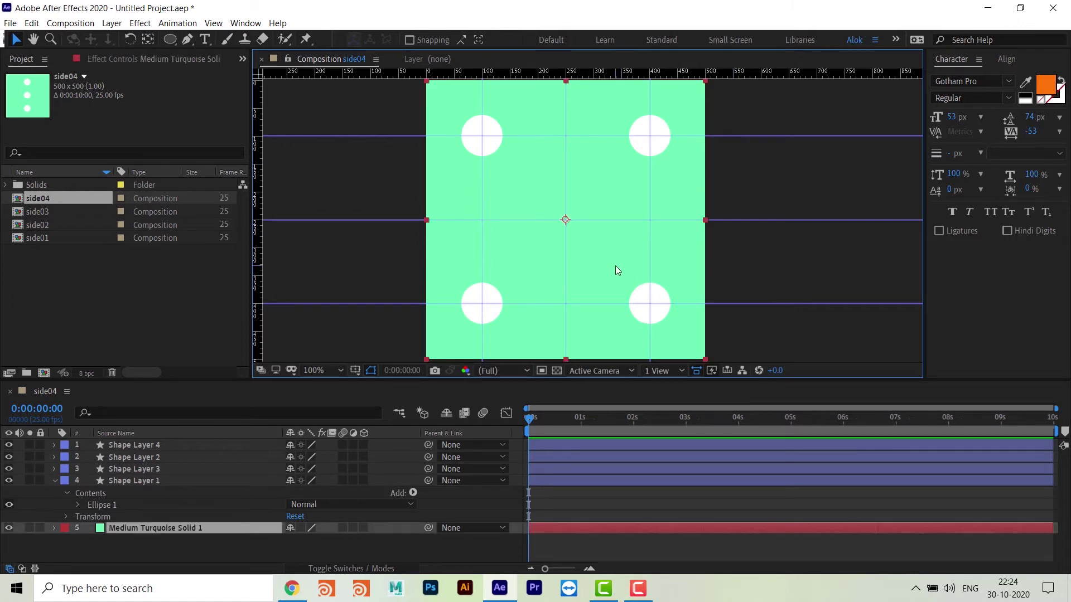
key("ctrl+shift+y")
left_click(593, 283)
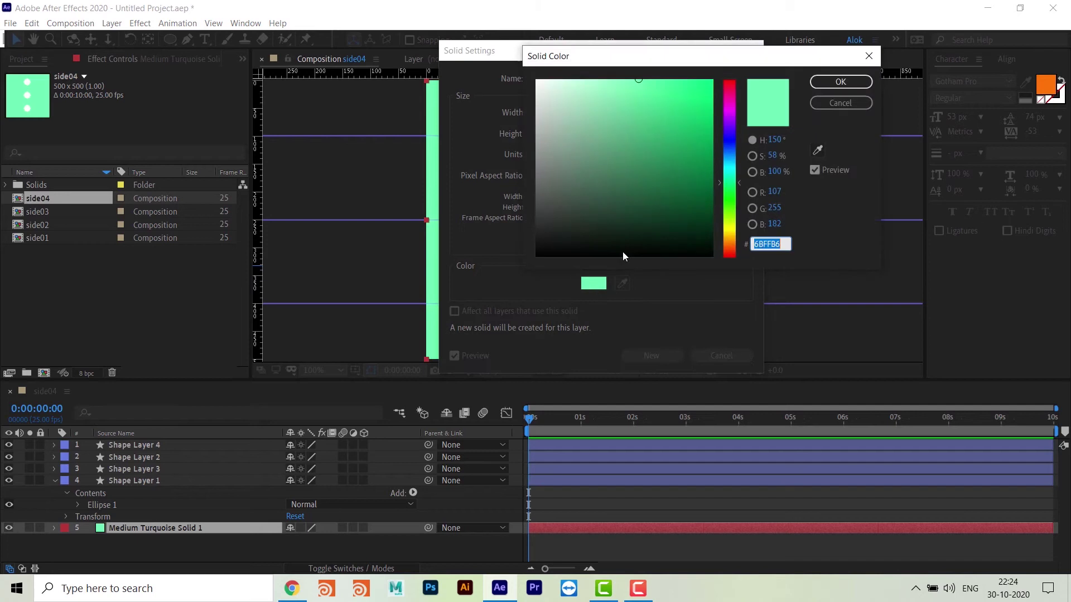
left_click_drag(738, 186, 740, 116)
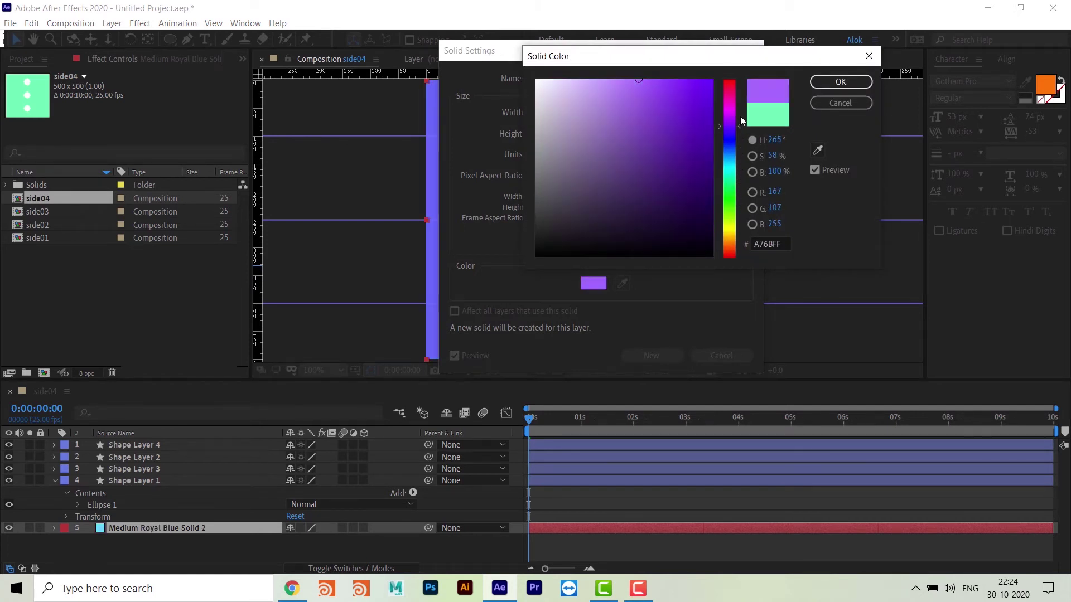
left_click_drag(647, 81, 602, 76)
left_click(837, 83)
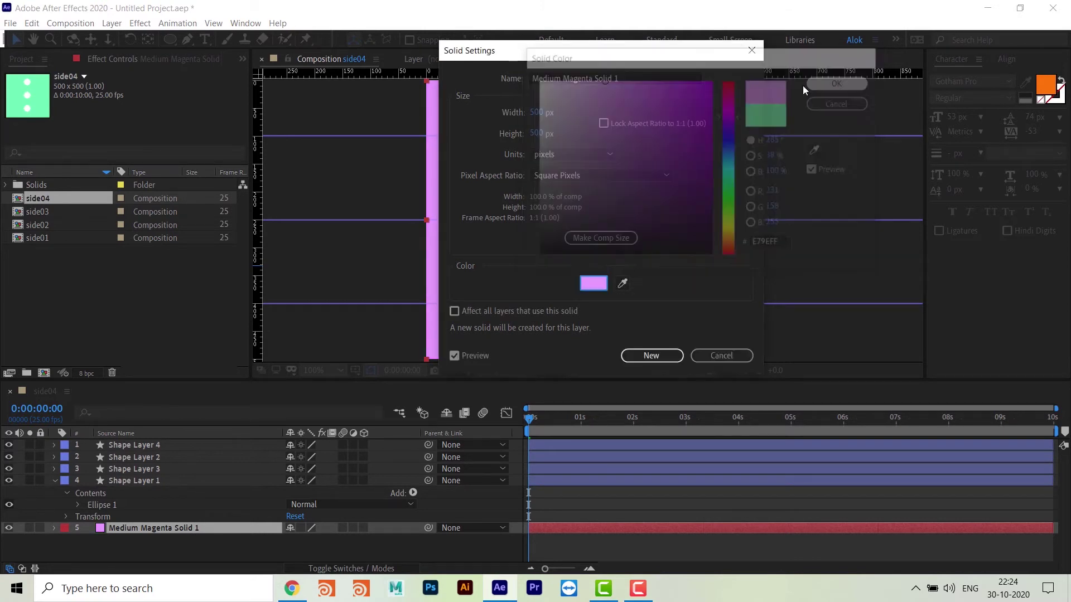
left_click(645, 357)
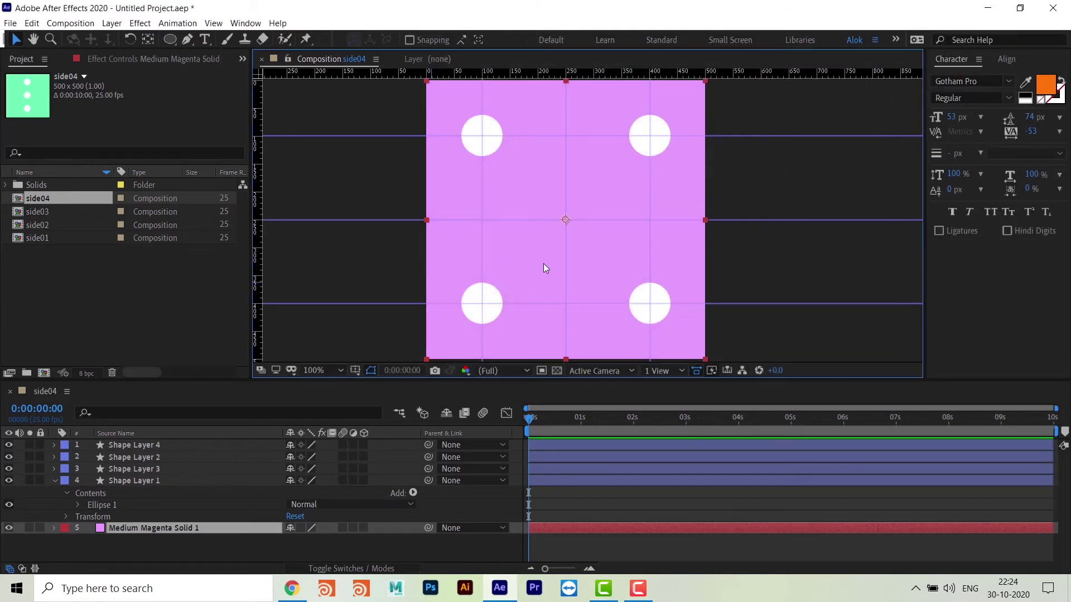
left_click(791, 266)
- Duplicate the side04 composition and, in the copy, place a duplicate of the lower-right circle at the center guide intersection
left_click(20, 200)
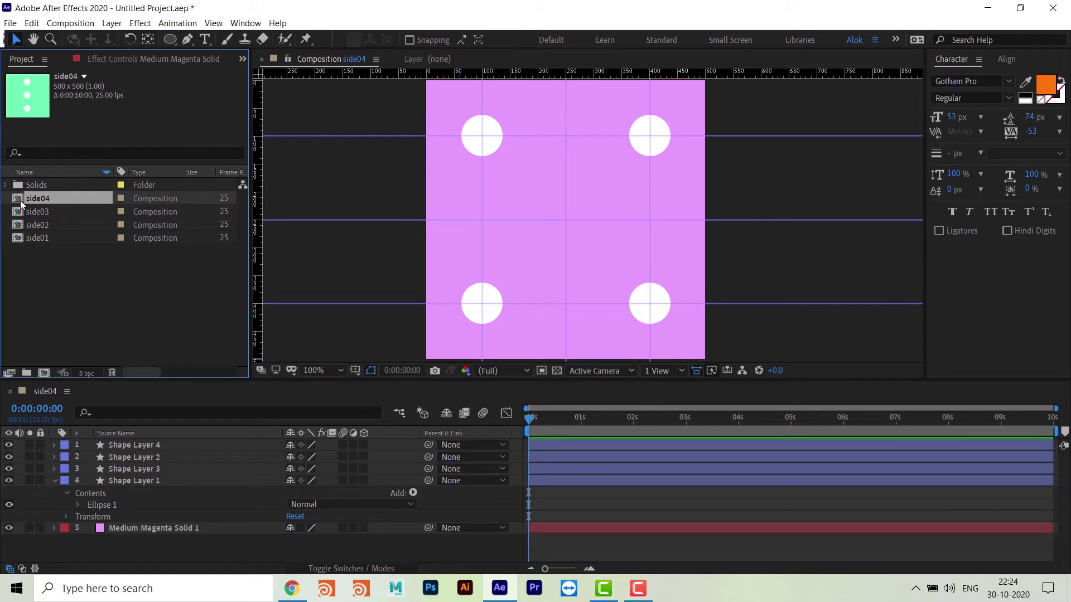
key("ctrl+d")
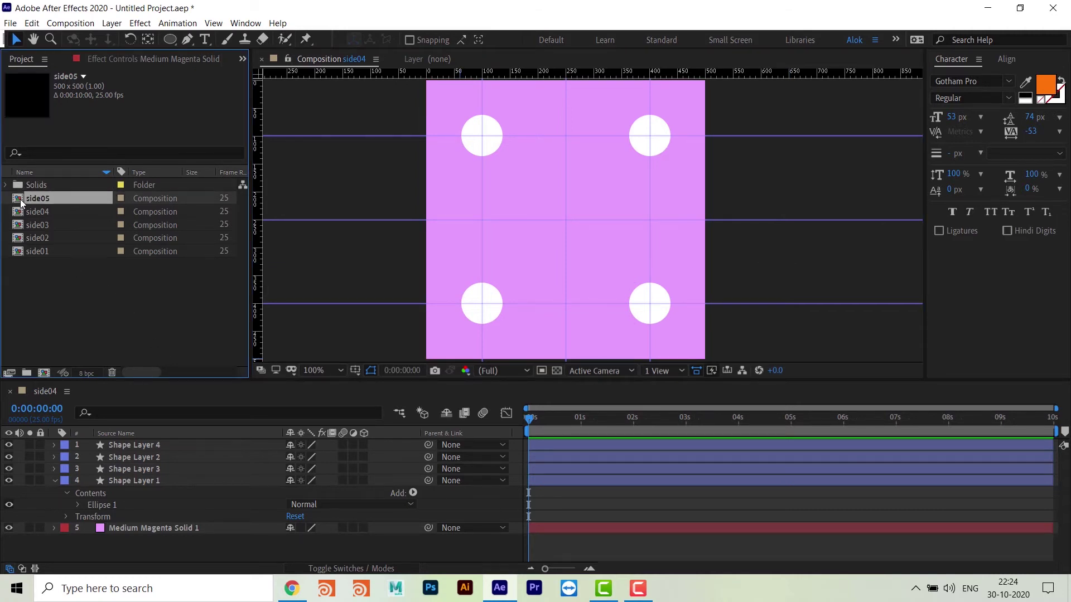
double_click(17, 204)
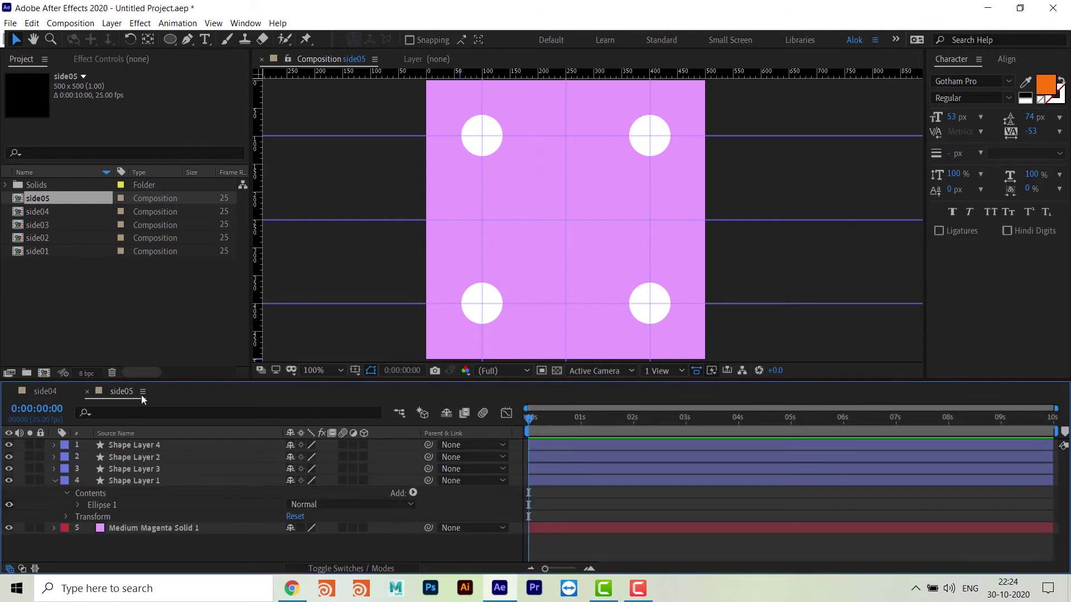
left_click(661, 310)
key("ctrl+d")
left_click_drag(658, 313, 574, 230)
- Recolor the background of side05 to pink FF5E93 as a new solid
left_click(691, 258)
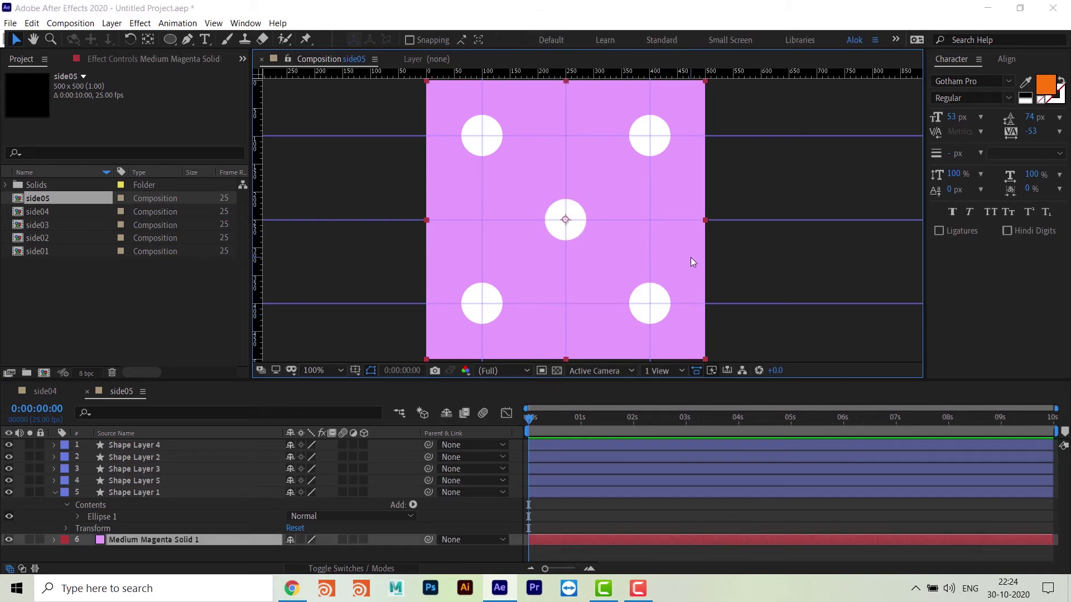
key("ctrl+shift+y")
left_click(594, 285)
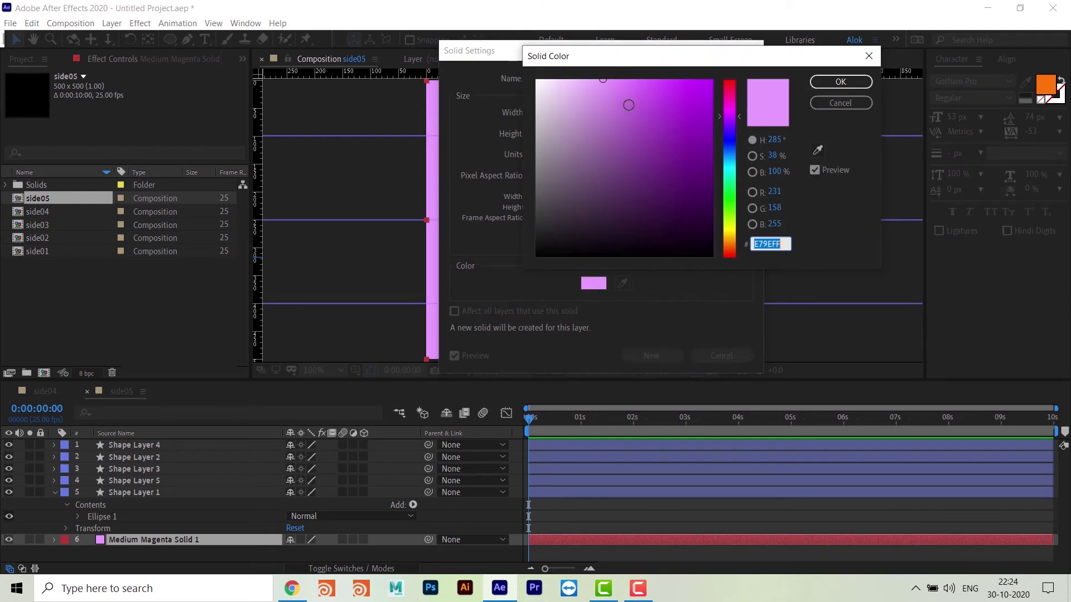
left_click(735, 97)
left_click_drag(736, 98, 736, 90)
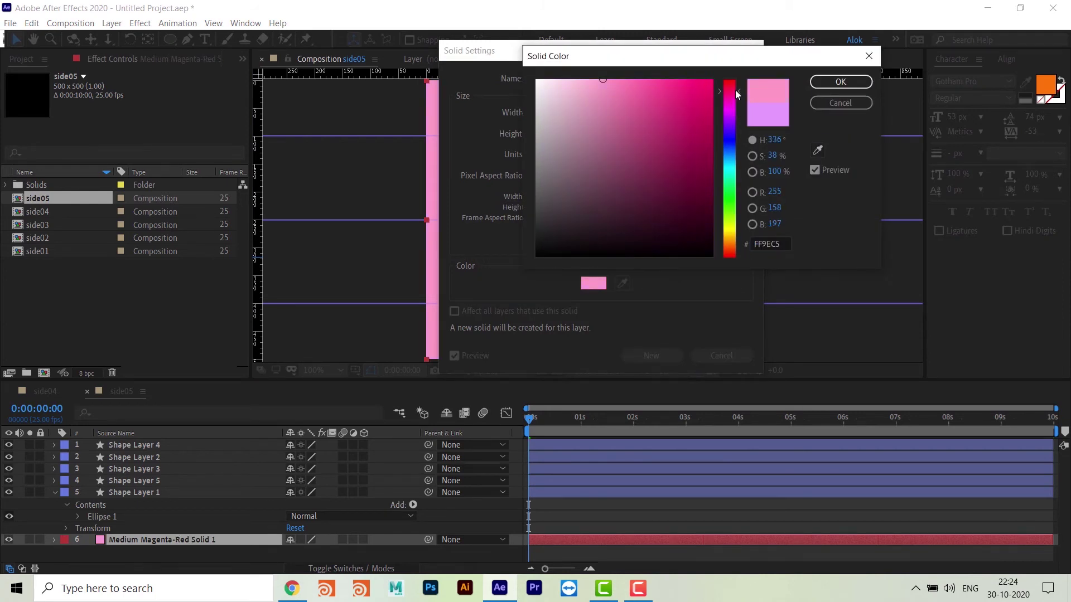
left_click_drag(615, 82, 648, 80)
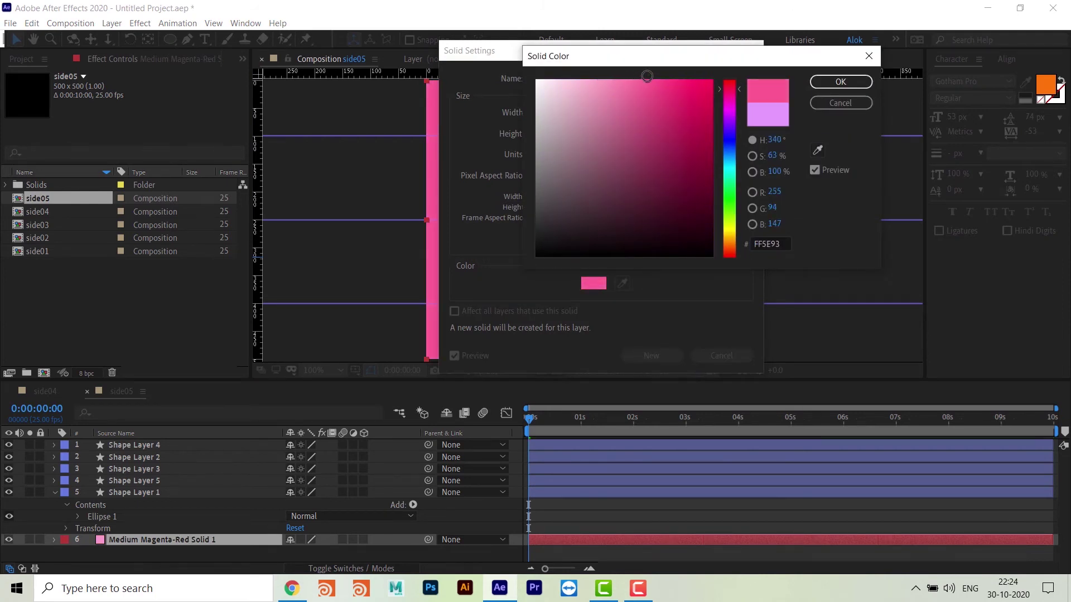
left_click(839, 83)
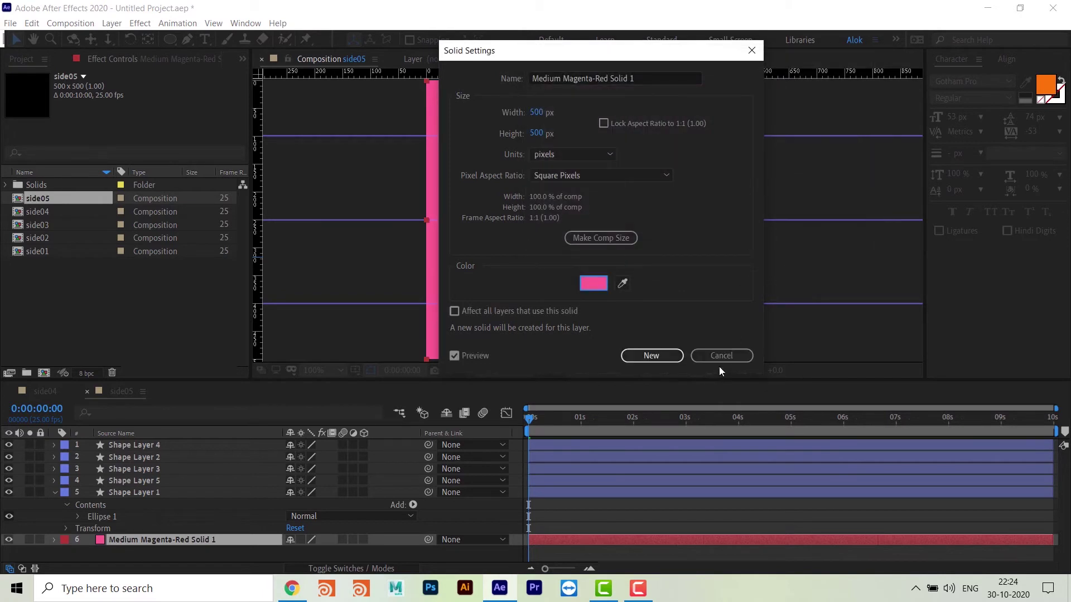
left_click(656, 357)
left_click(774, 339)
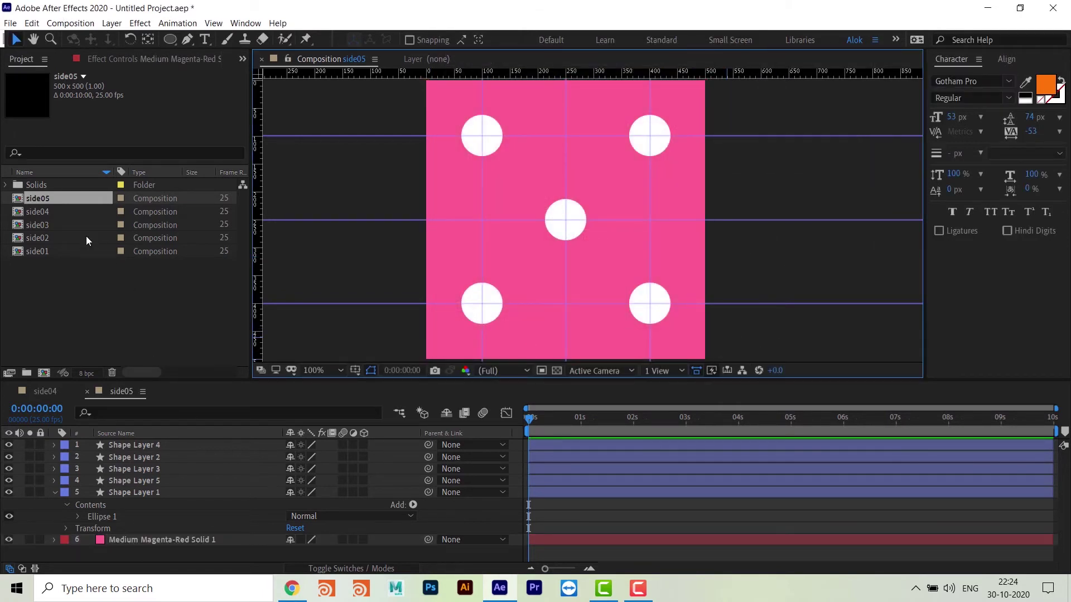
- Duplicate the side05 composition and select the center circle in the copy
left_click(19, 200)
key("ctrl+d")
double_click(19, 200)
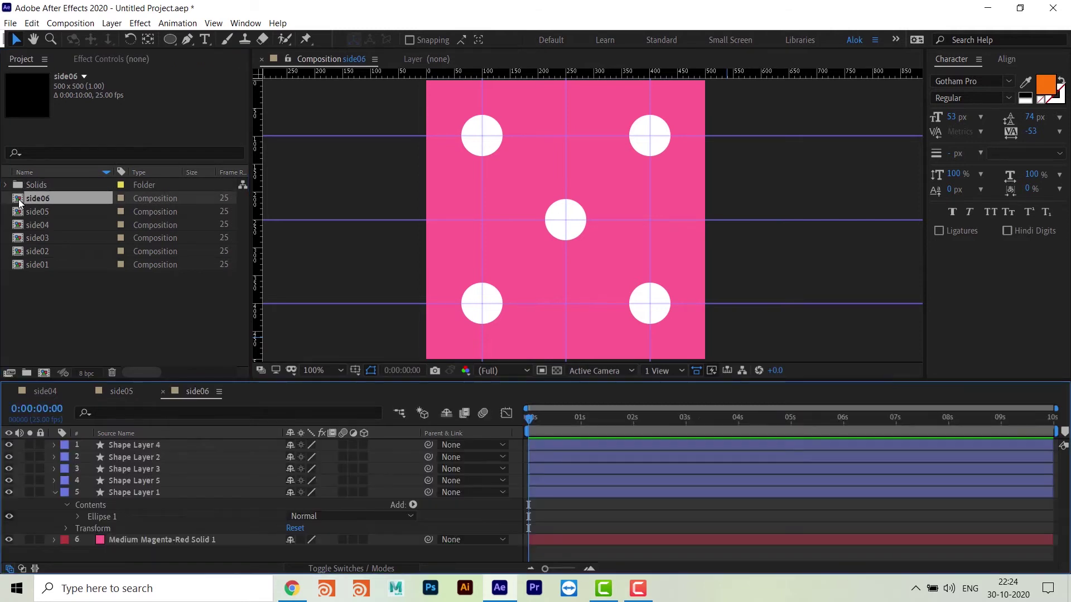
left_click(578, 235)
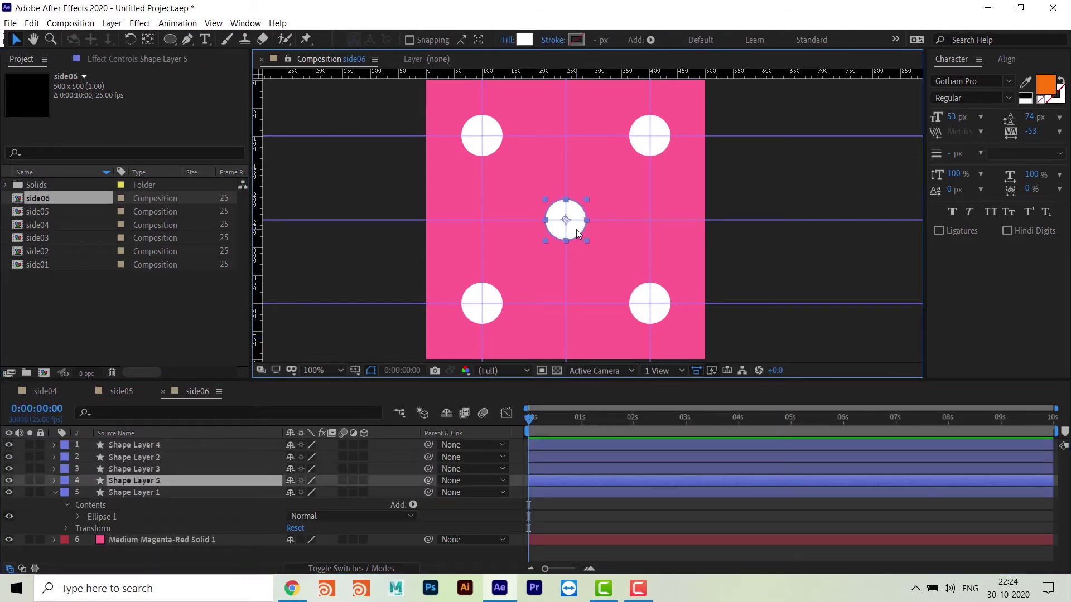
- Duplicate the center circle in side06 and place the two circles at the middle guide's left and right intersections
key("ctrl+d")
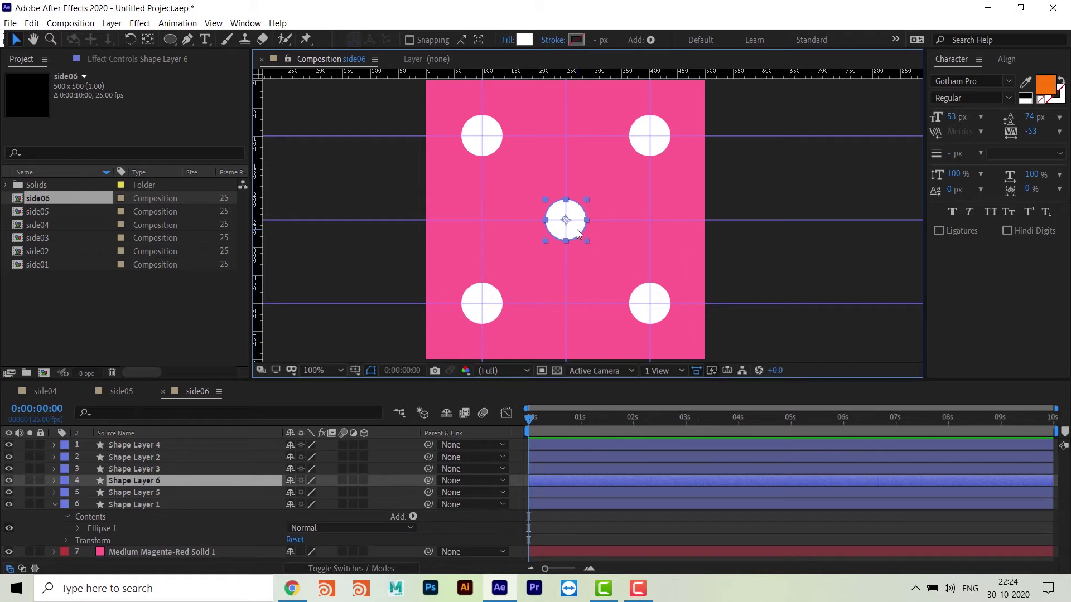
left_click_drag(577, 234, 661, 233)
left_click_drag(580, 233, 486, 231)
left_click(727, 195)
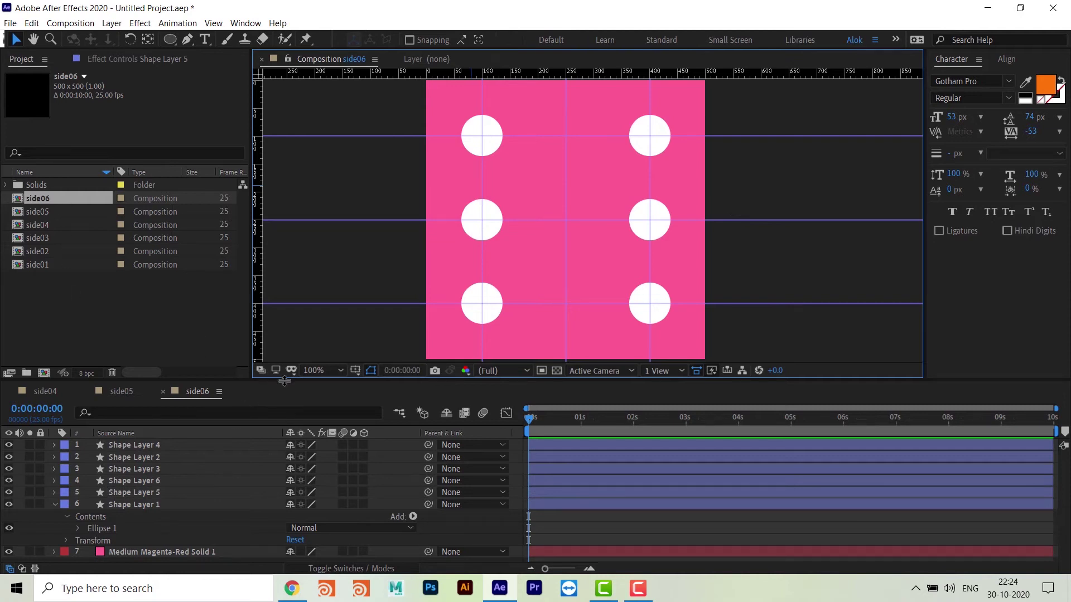
- Recolor the background of side06 to light orange as a new solid
left_click_drag(284, 381, 284, 370)
left_click(687, 340)
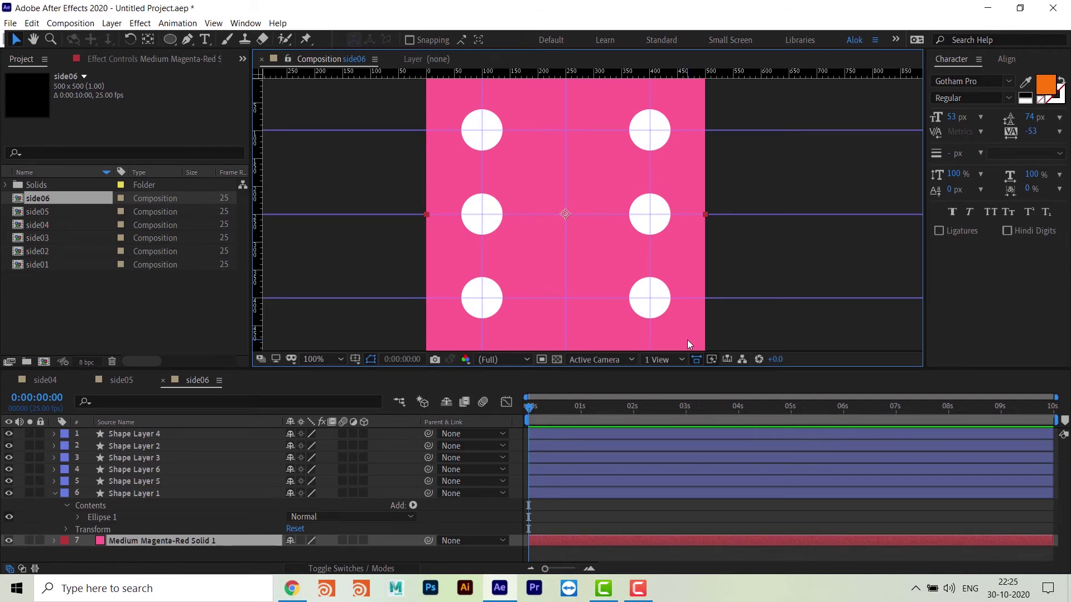
key("ctrl+shift+y")
left_click(593, 283)
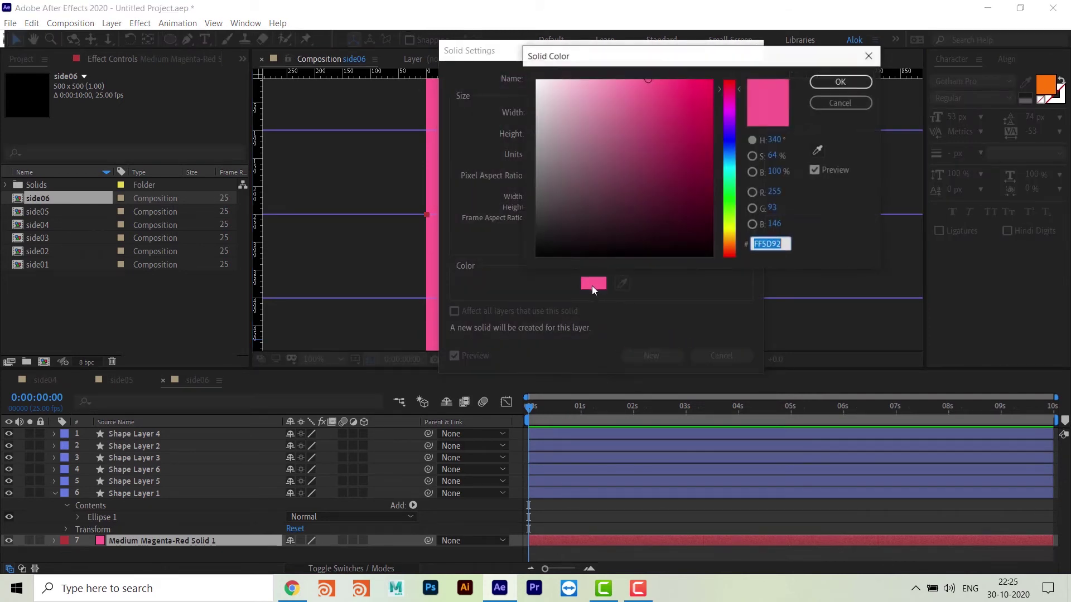
left_click_drag(730, 241, 733, 238)
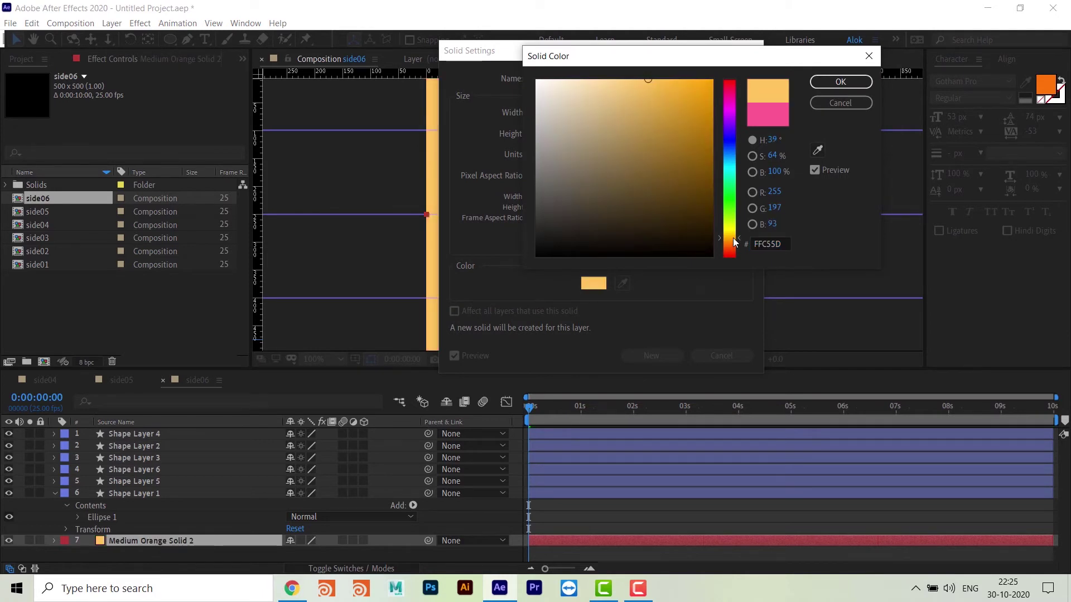
left_click_drag(648, 83, 636, 77)
left_click(852, 79)
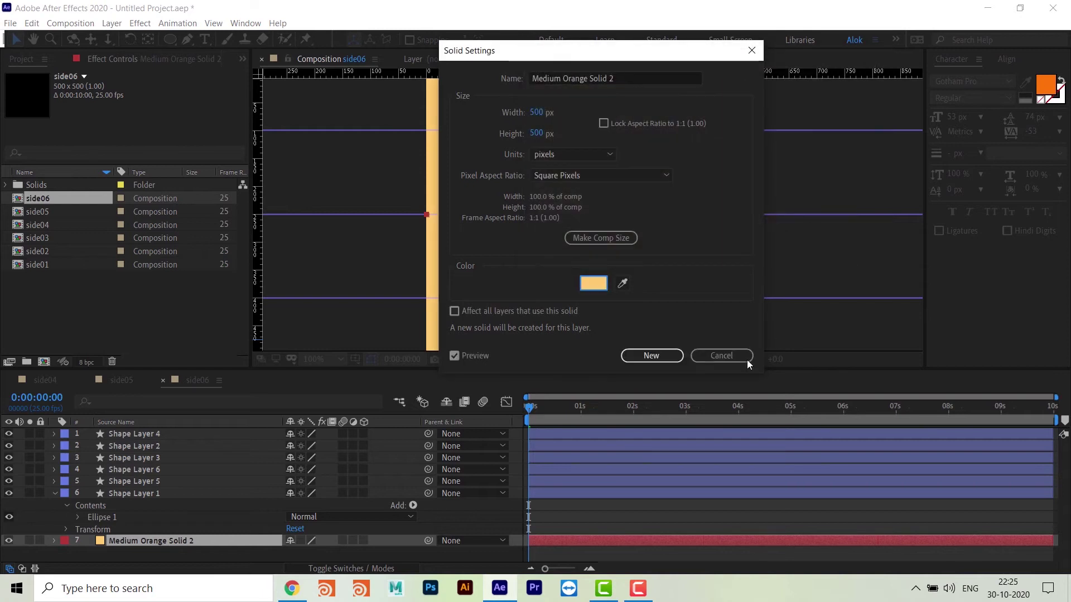
left_click(647, 356)
left_click(743, 276)
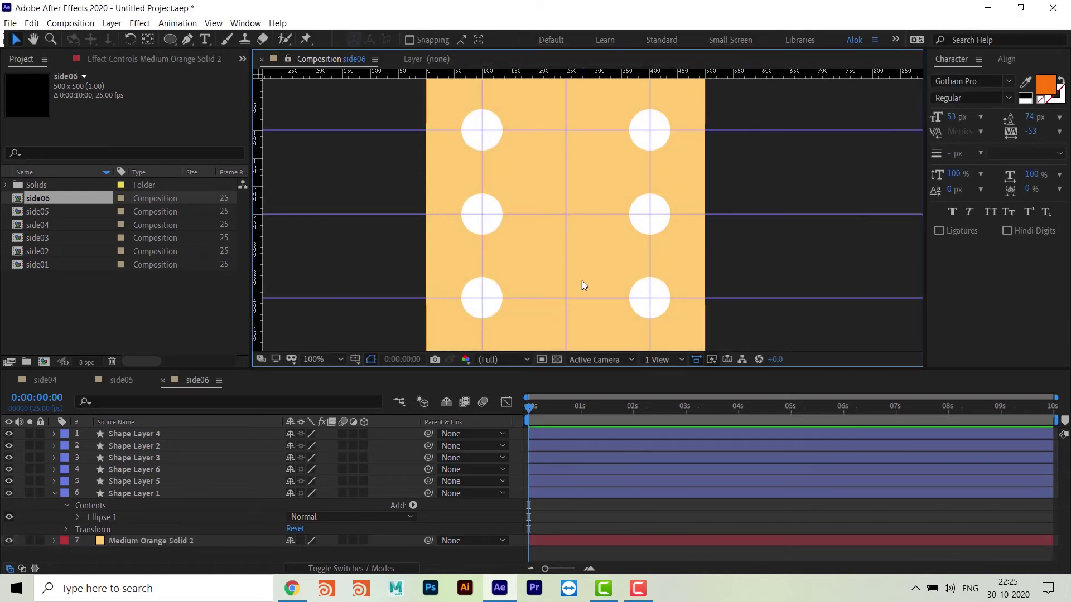
- Close the open side06 and side05 compositions in the timeline
left_click(219, 381)
left_click(163, 381)
left_click(163, 381)
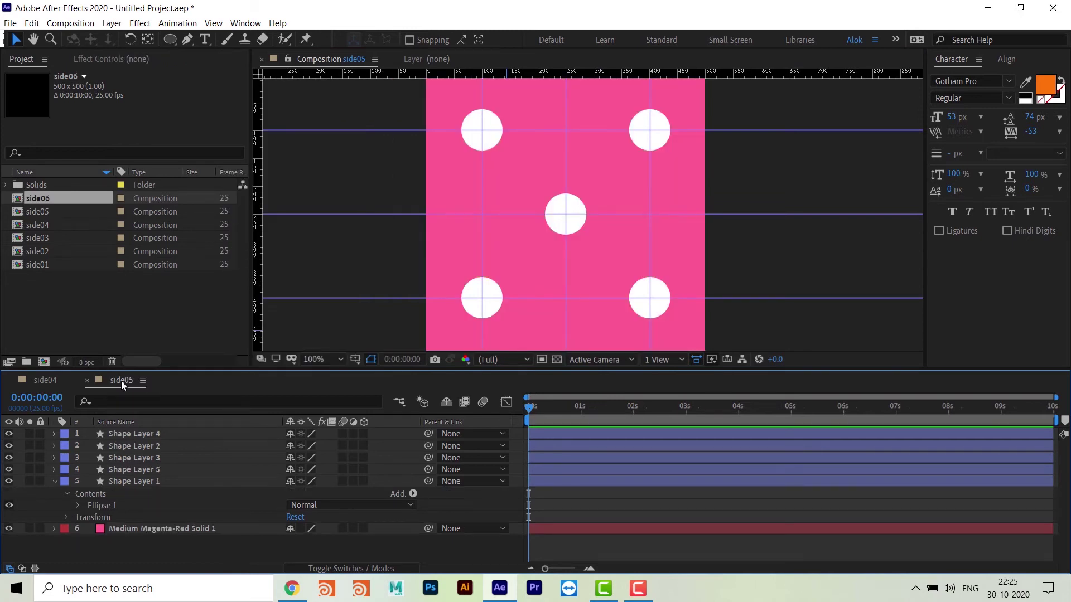
left_click(88, 380)
- Create a new 500 × 500 px composition named dice
left_click(133, 322)
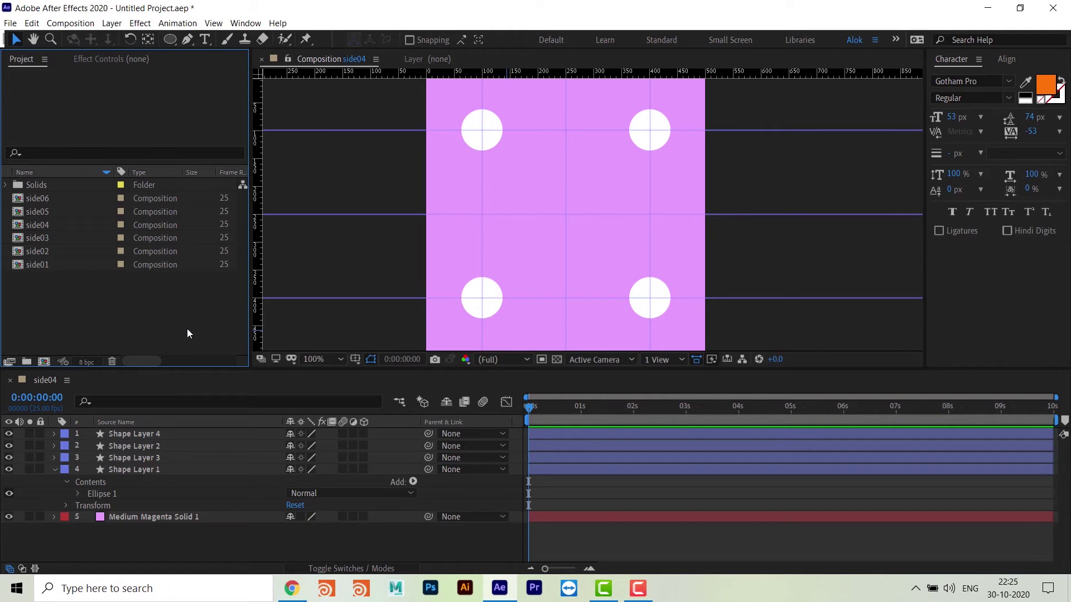
key("ctrl+n")
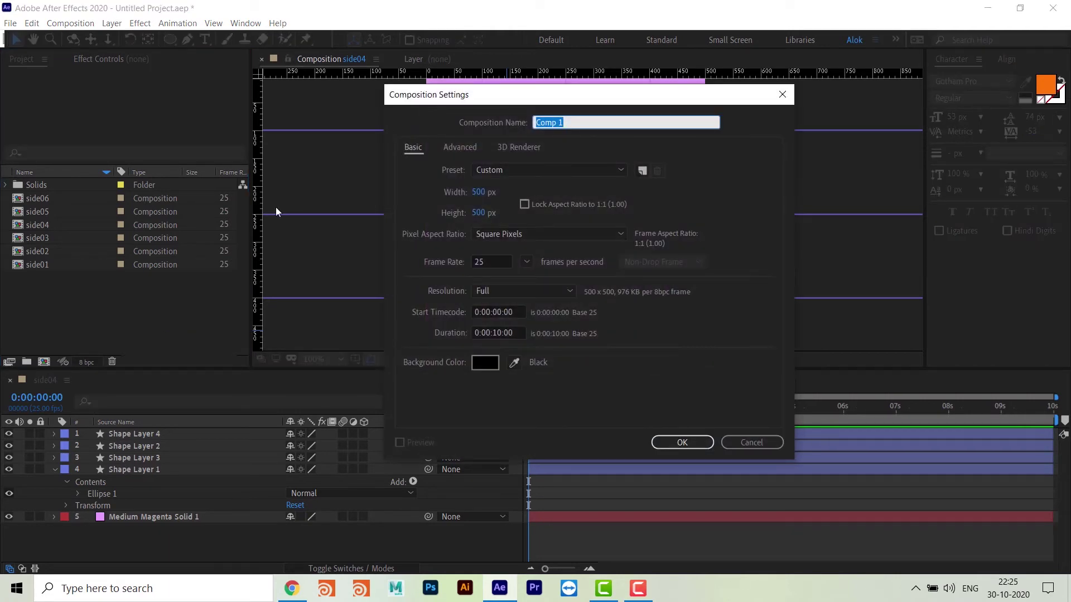
type("dice")
left_click(675, 442)
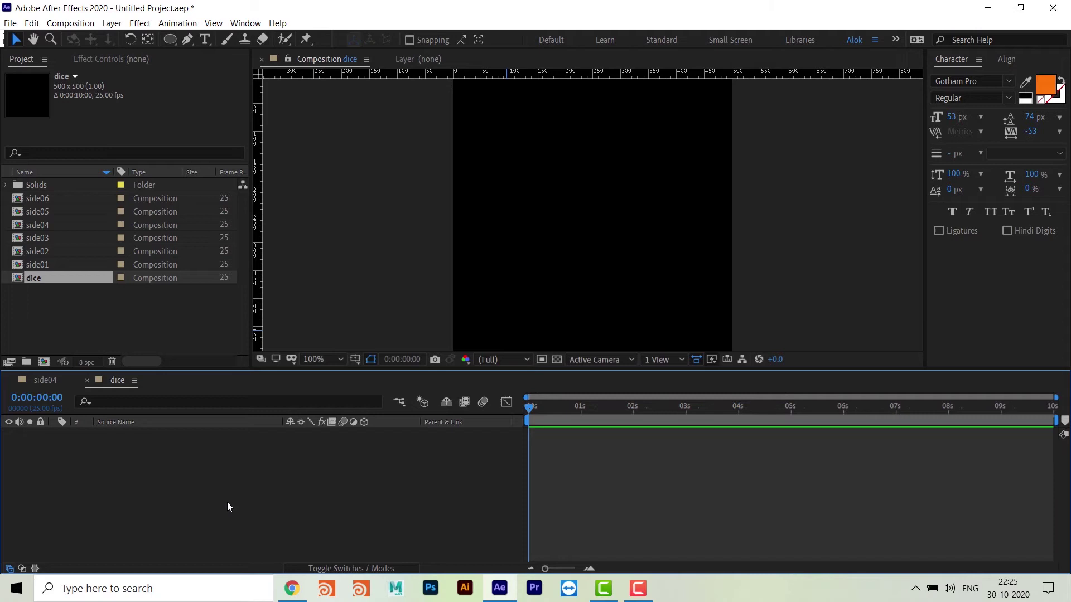
- Add the compositions side01 through side06 as layers of the dice composition, with side01 on top
left_click(46, 265)
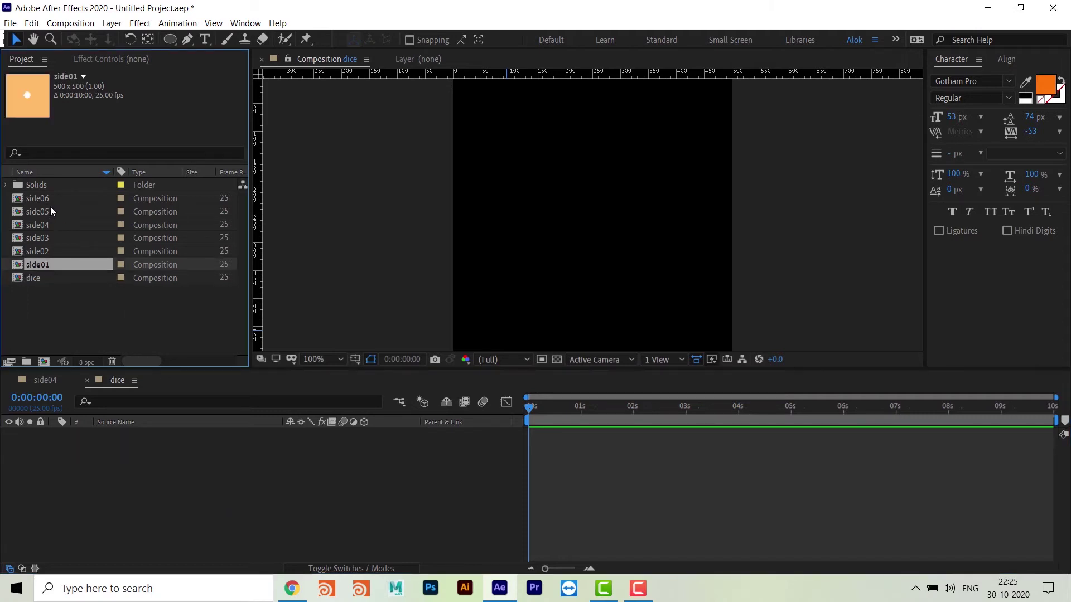
left_click(48, 199, "shift")
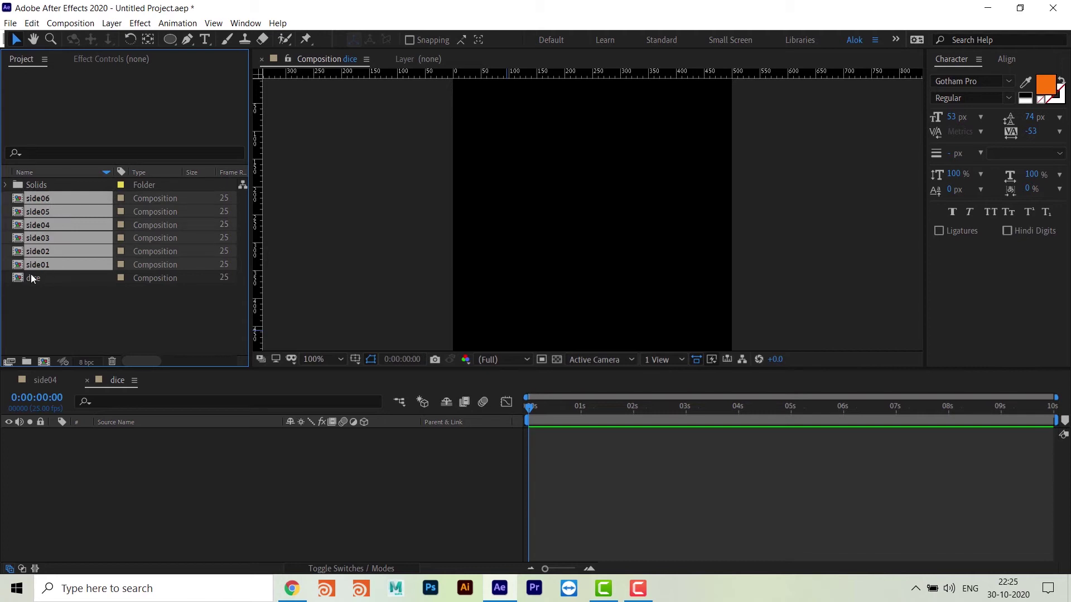
left_click_drag(22, 270, 135, 536)
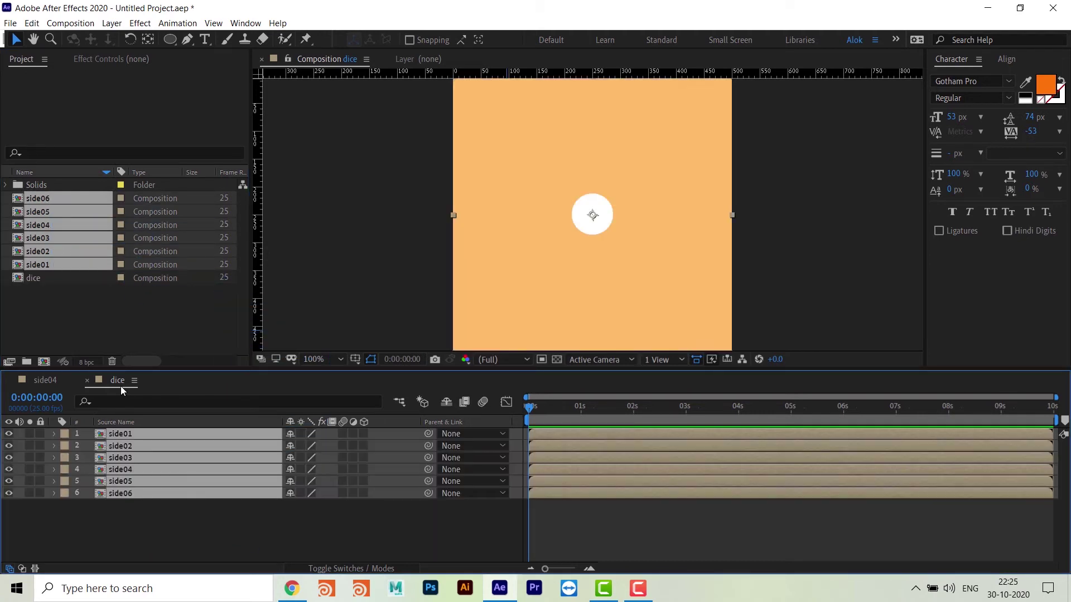
left_click(180, 545)
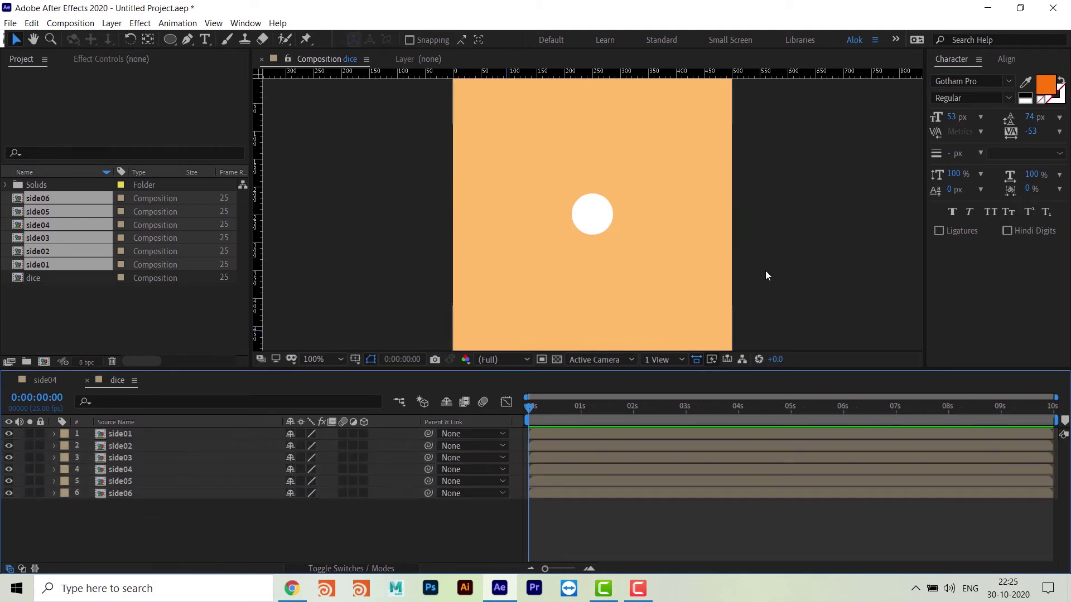
- Make all six side layers in the dice composition 3D layers
left_click_drag(716, 372, 717, 398)
left_click(880, 257)
key("h")
key("comma")
left_click_drag(789, 261, 732, 270)
key("v")
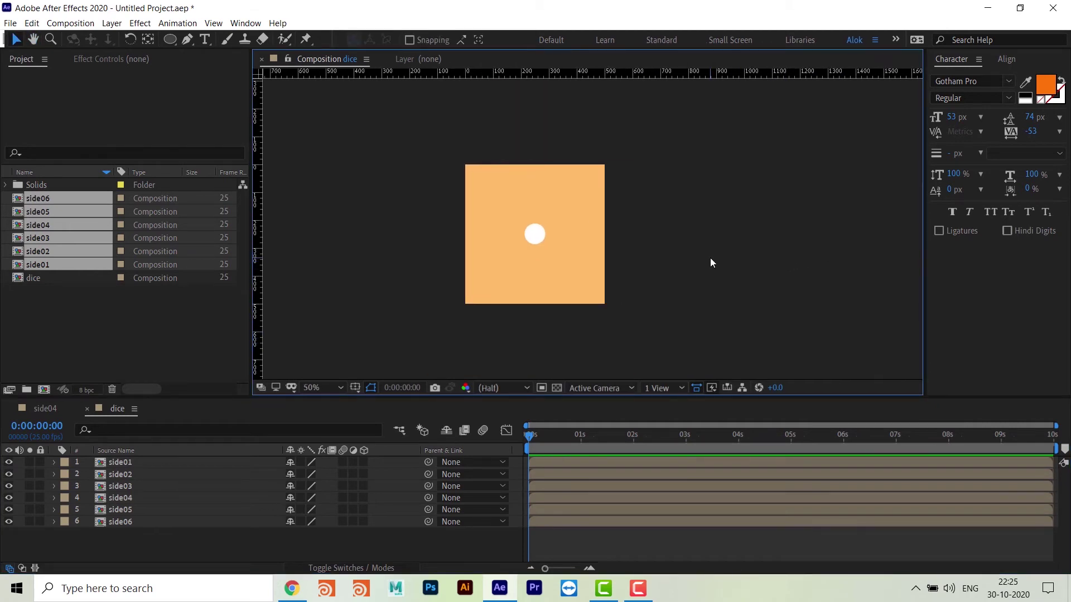
scroll(681, 251, "left", 2)
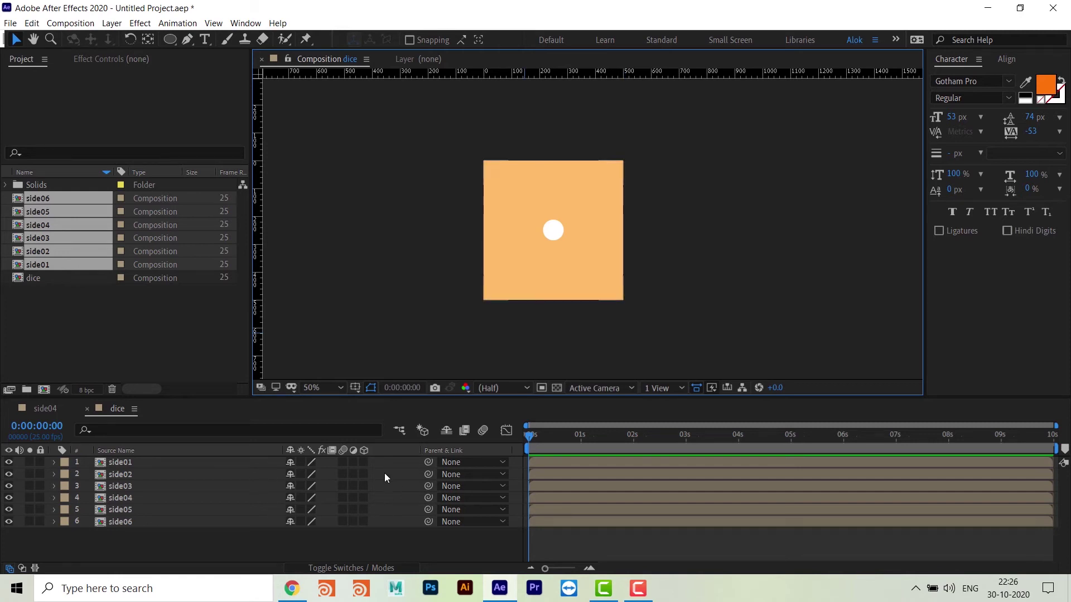
left_click_drag(364, 462, 361, 500)
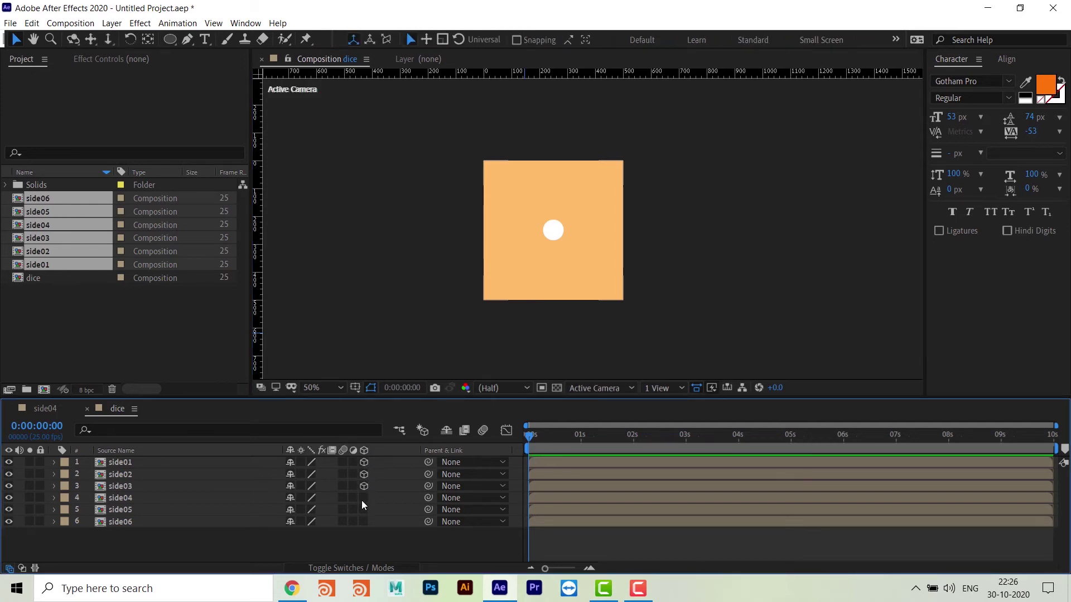
left_click_drag(365, 462, 363, 498)
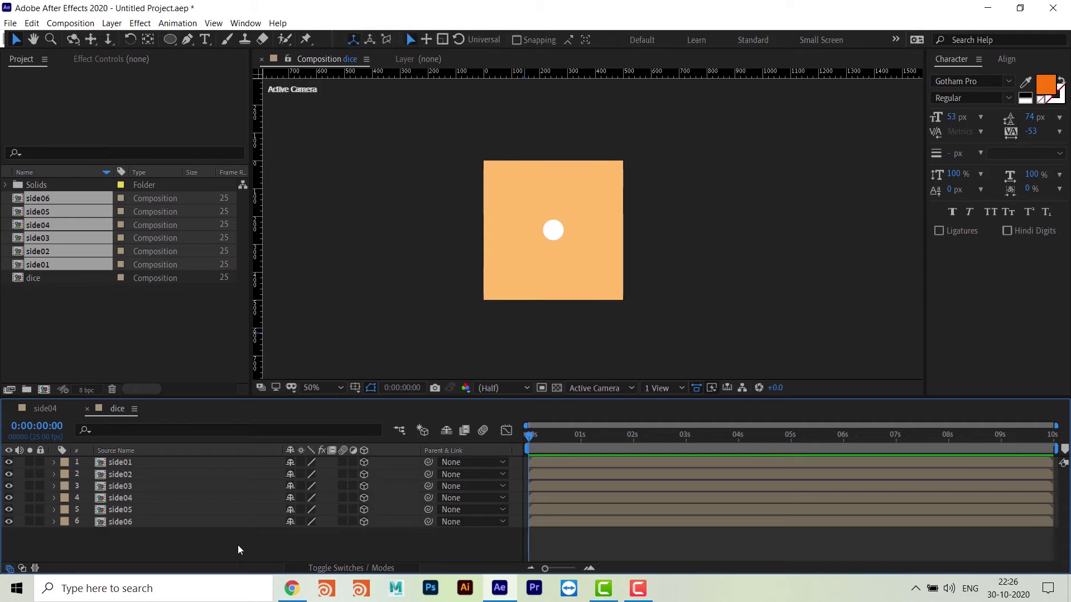
- Set the composition viewer to 2 Views - Horizontal, showing the Top view beside the Active Camera view
scroll(704, 263, "left", 5)
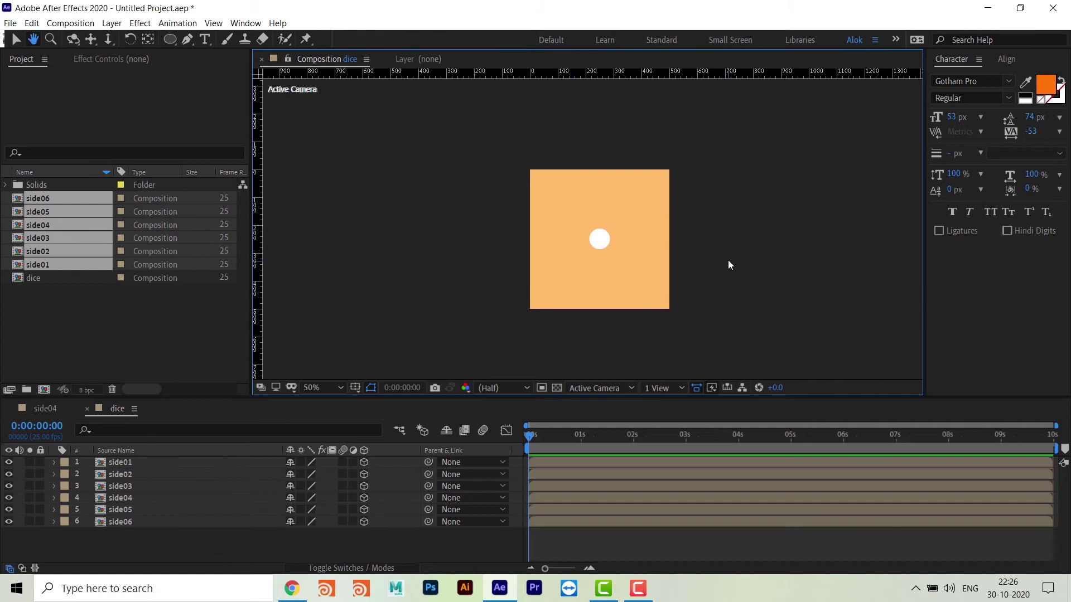
scroll(731, 247, "up", 2)
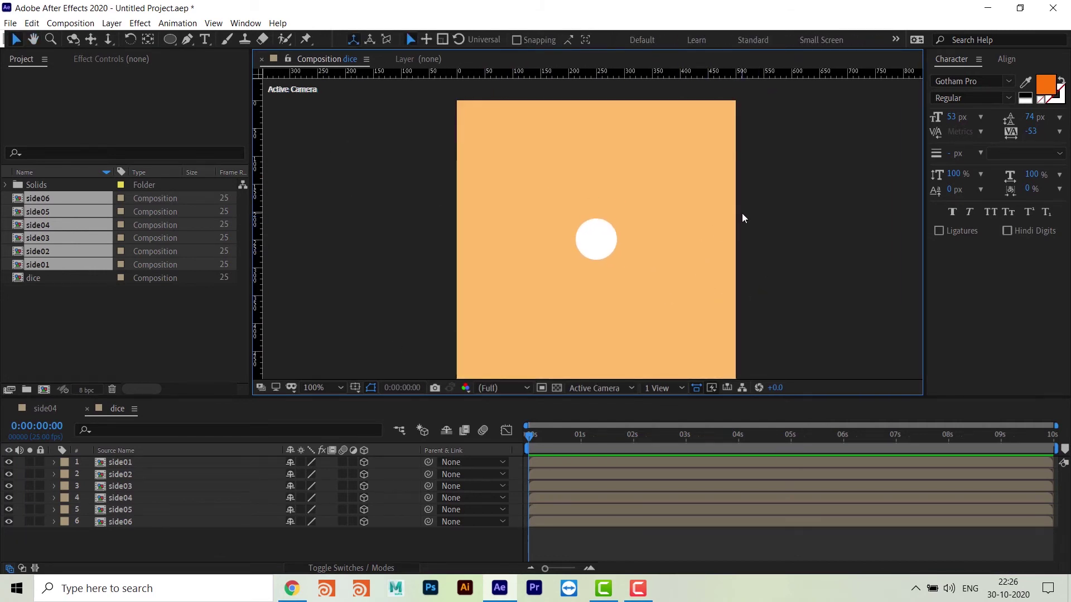
scroll(742, 218, "down", 2)
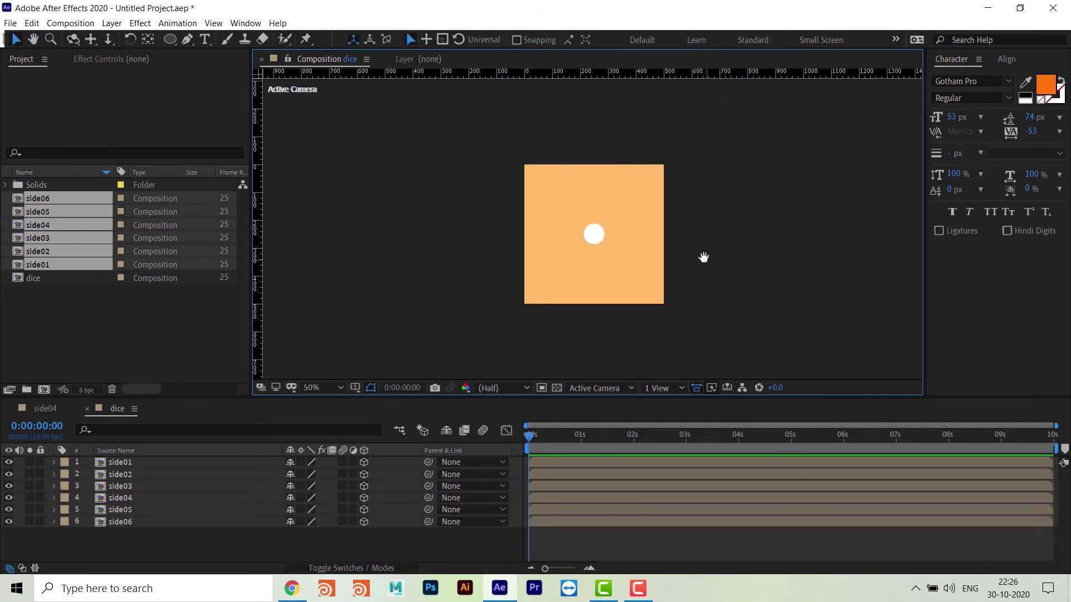
left_click(661, 388)
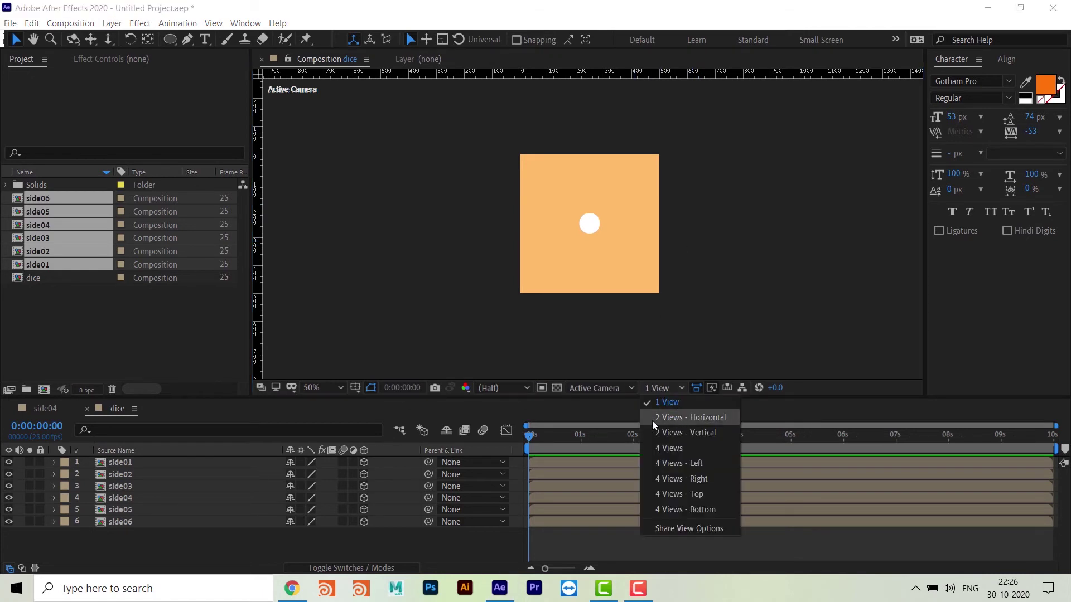
left_click(702, 419)
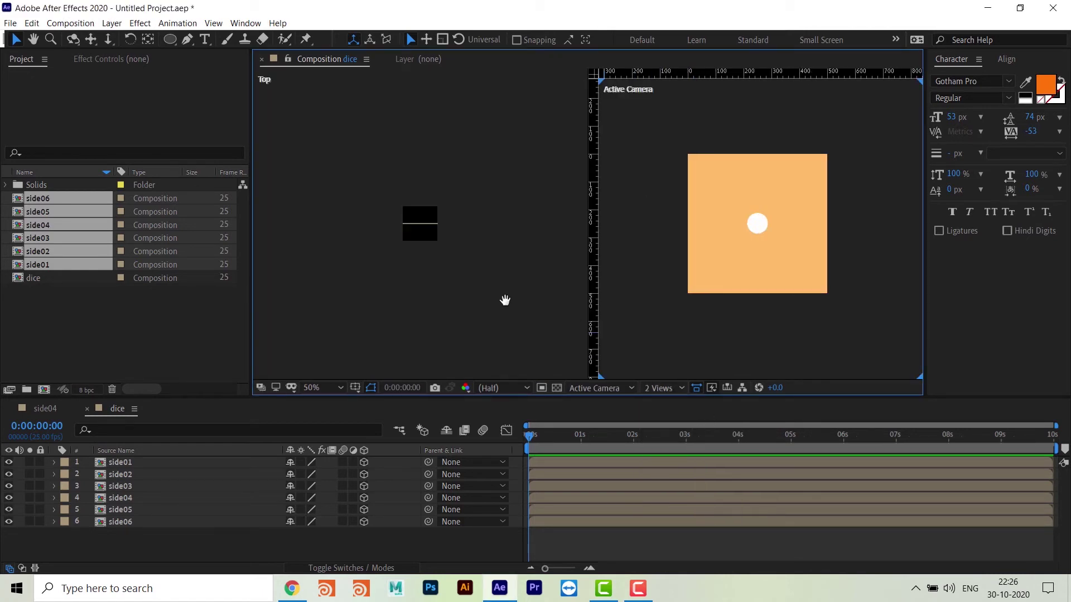
scroll(439, 273, "up", 8)
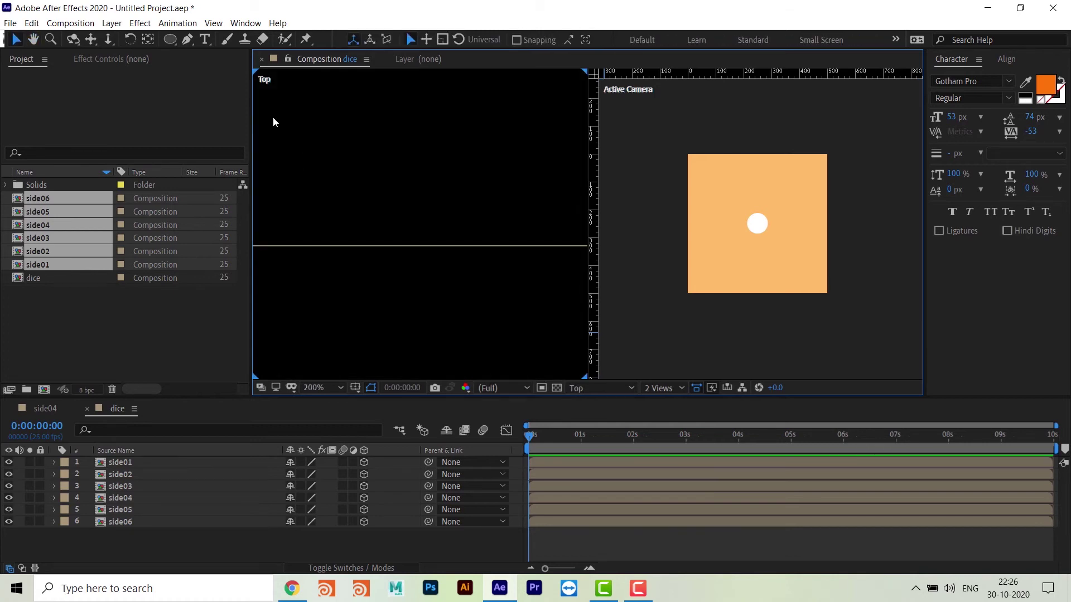
scroll(478, 192, "down", 2)
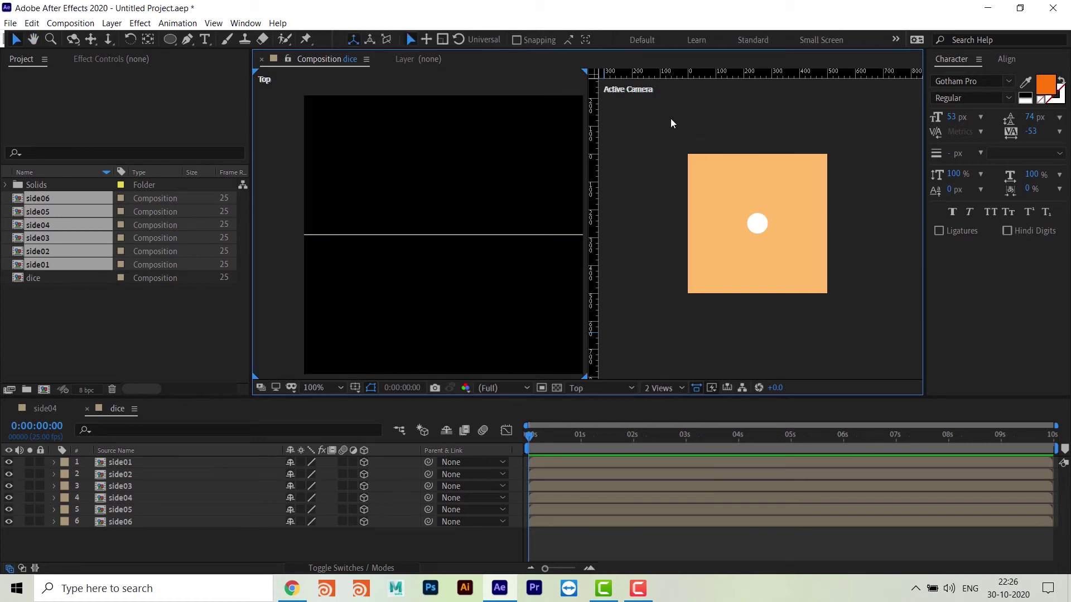
scroll(435, 268, "down", 2)
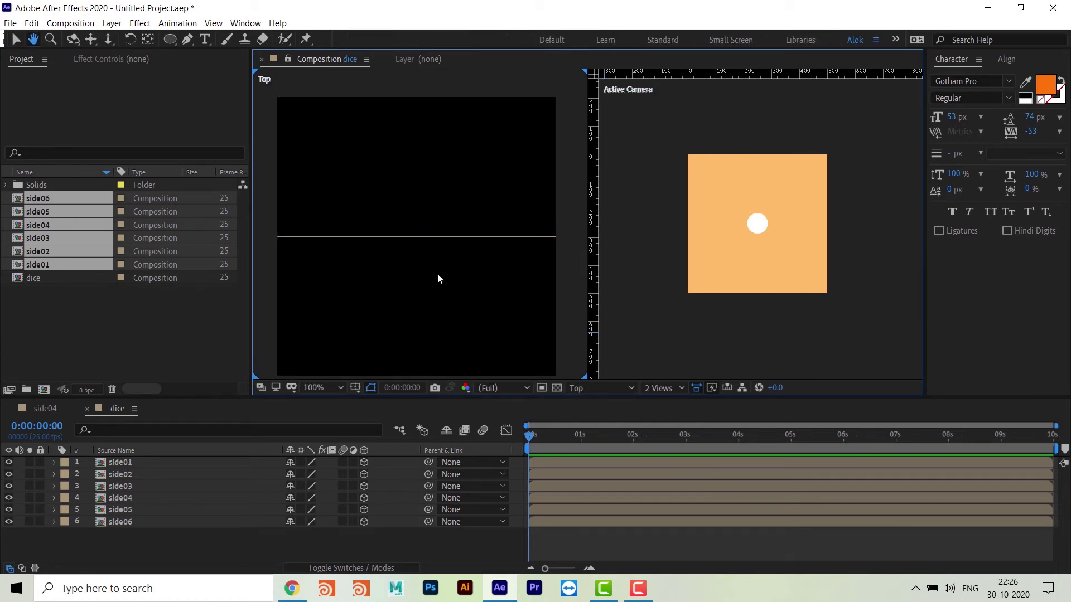
left_click(714, 254)
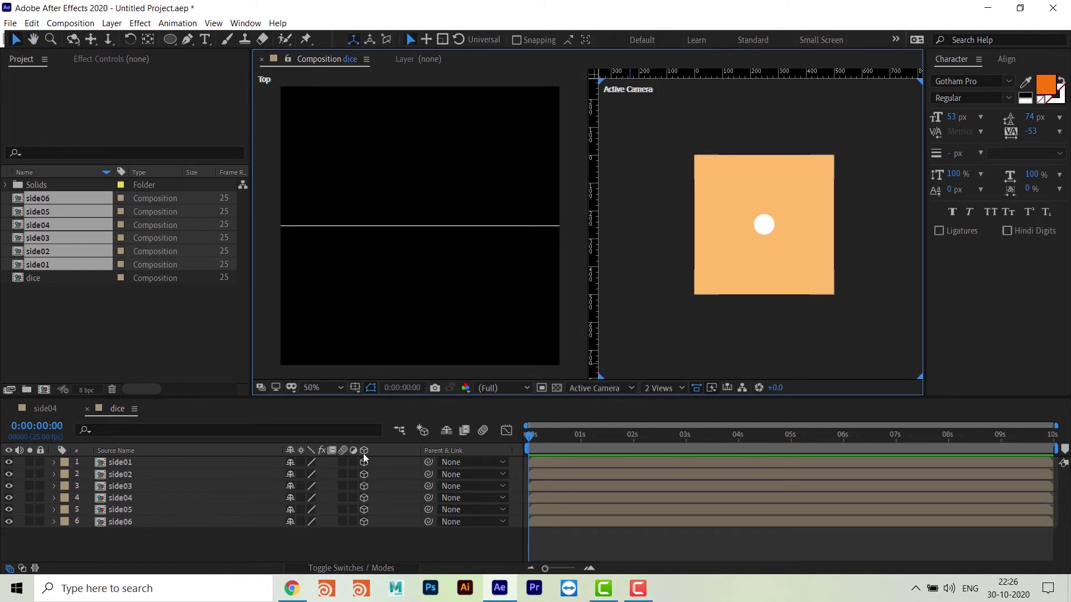
scroll(771, 306, "right", 2)
scroll(781, 313, "up", 1)
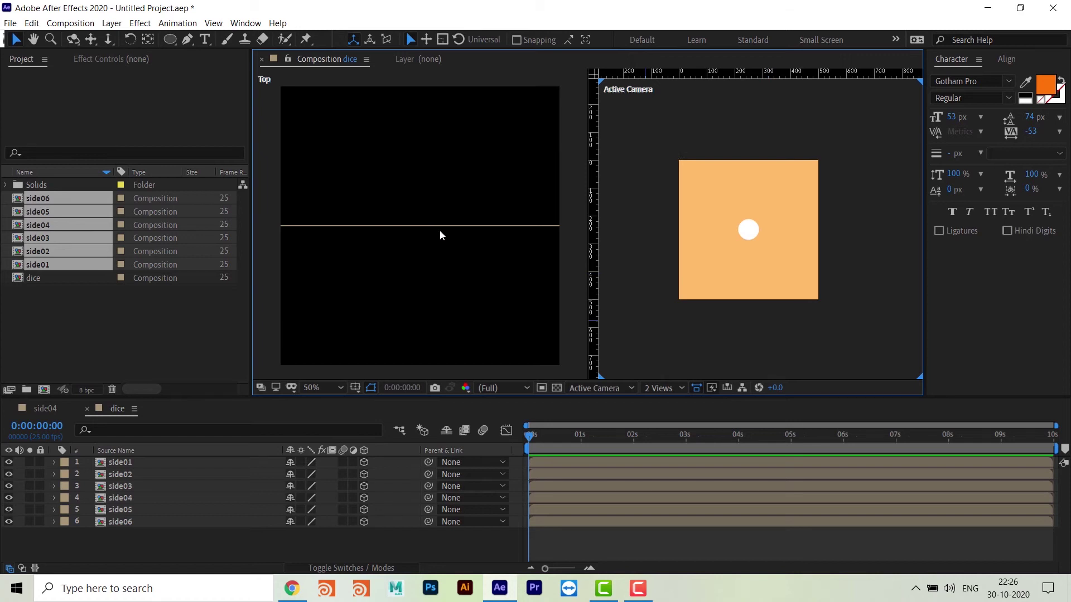
- Select the side01 layer in the Top view with the current time at the start of the composition
left_click_drag(372, 191, 427, 282)
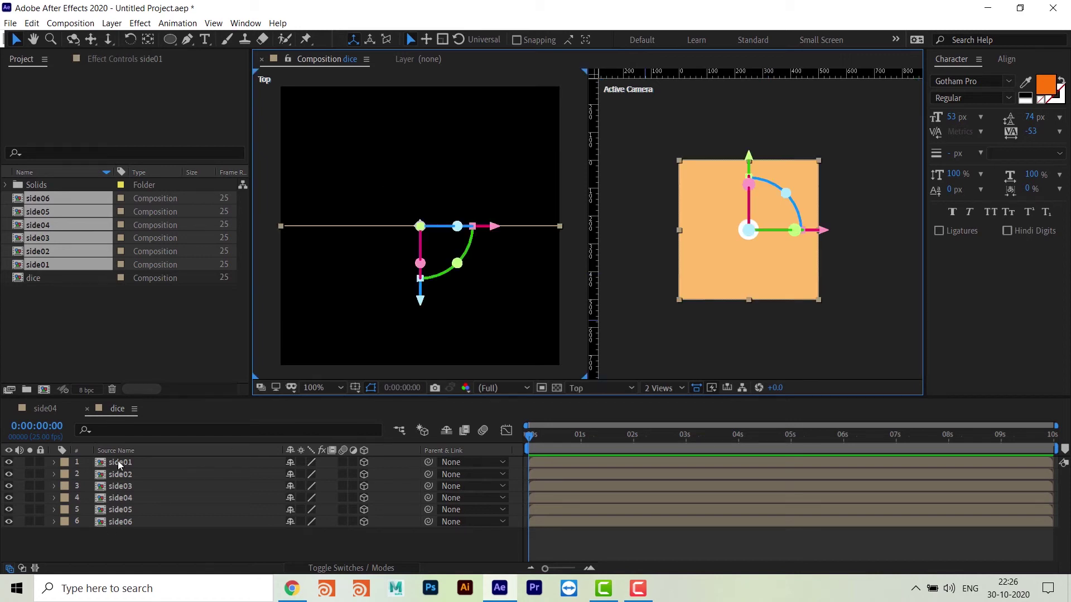
key("ctrl+a")
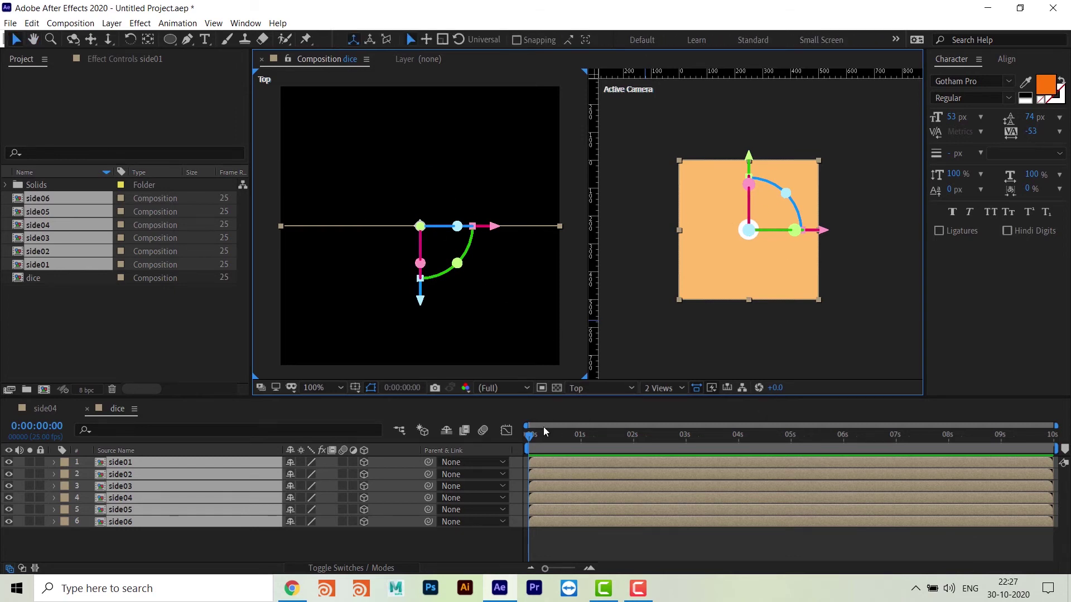
left_click_drag(516, 300, 507, 276)
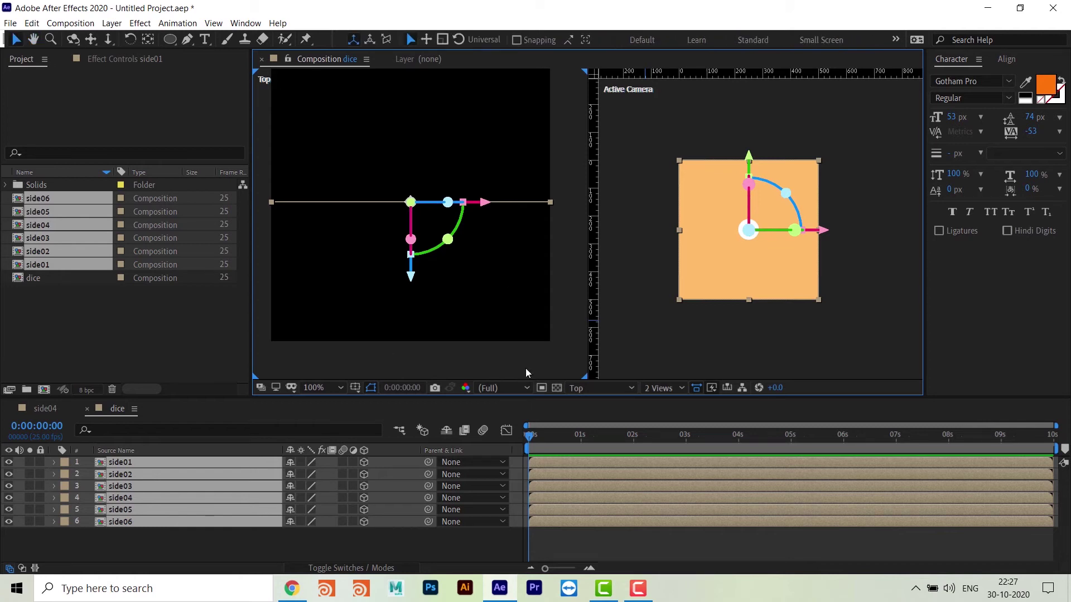
left_click(675, 436)
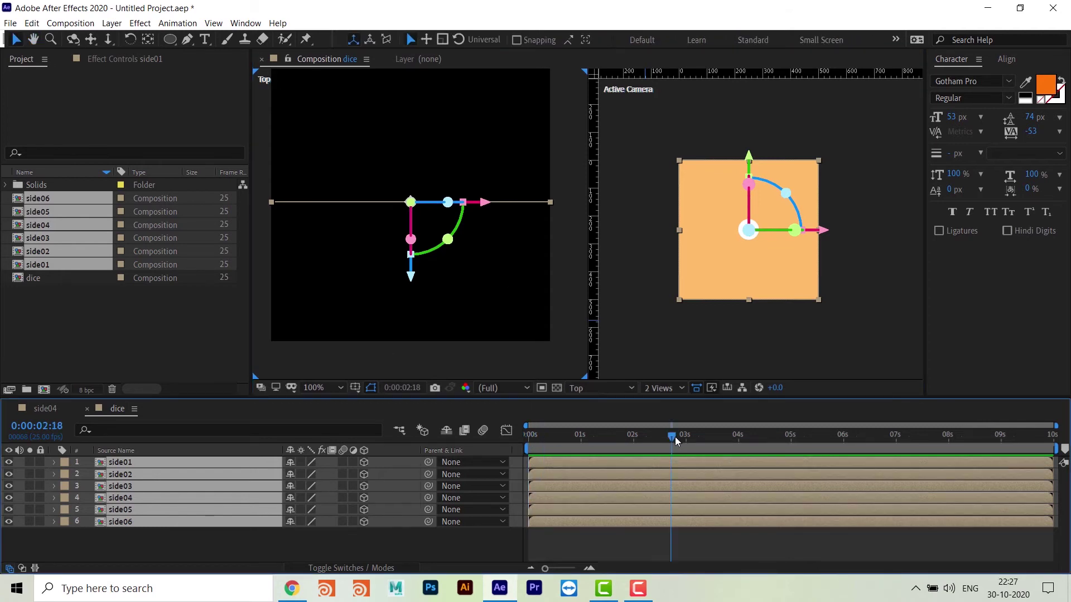
key("Home")
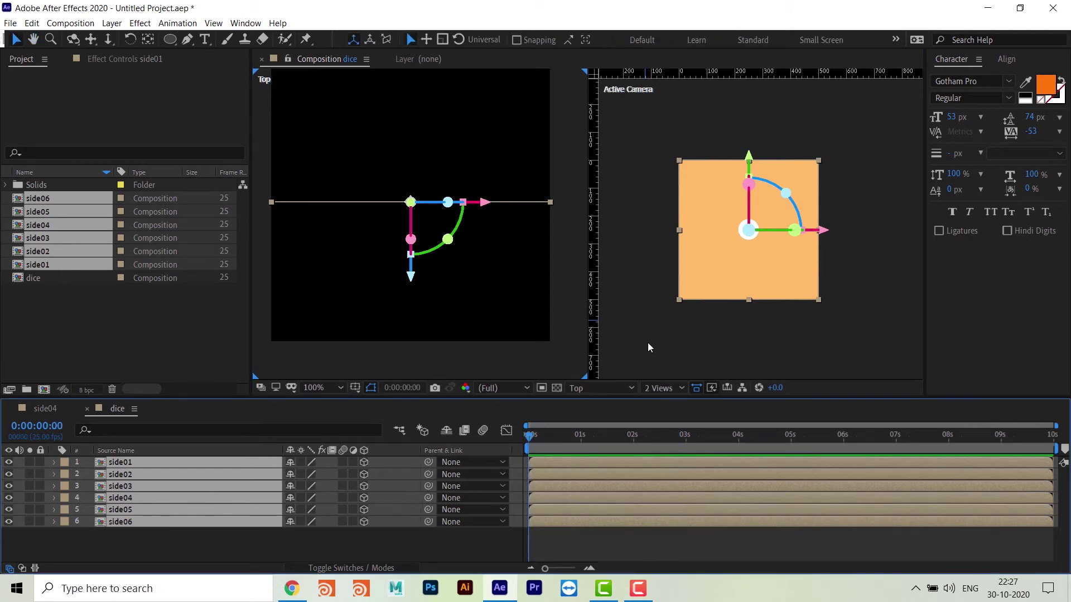
left_click(555, 359)
left_click(426, 204)
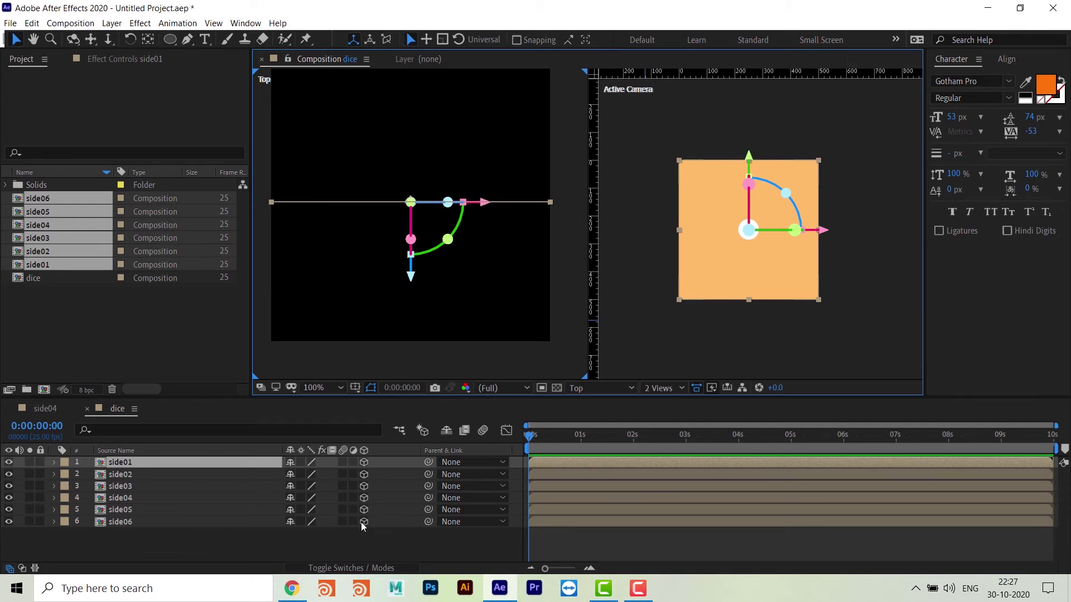
- Set the side01 layer's Y Rotation to 90°
key("r")
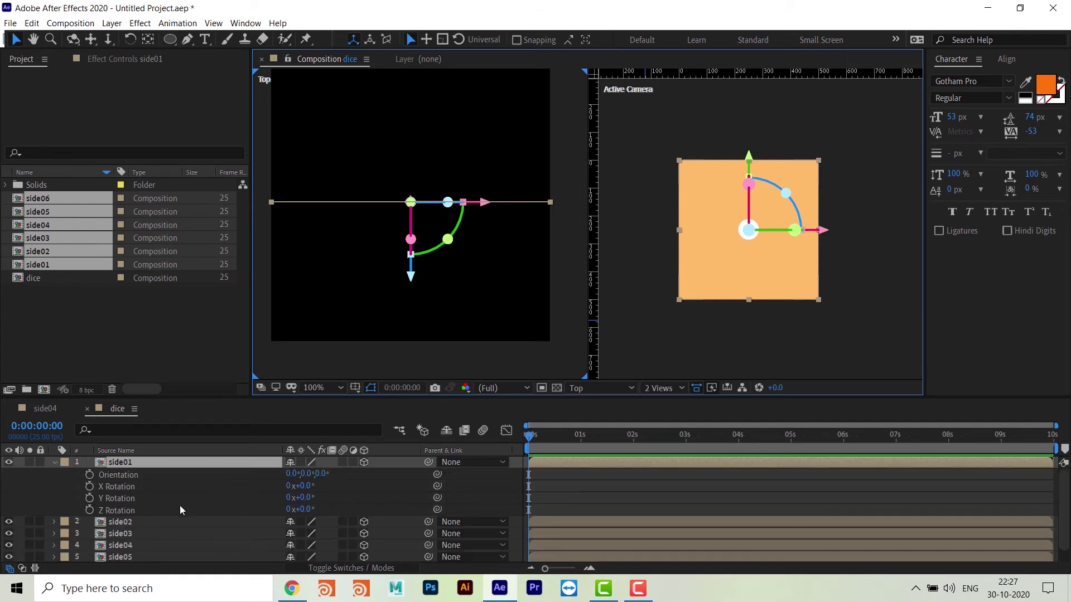
left_click(302, 498)
type("90")
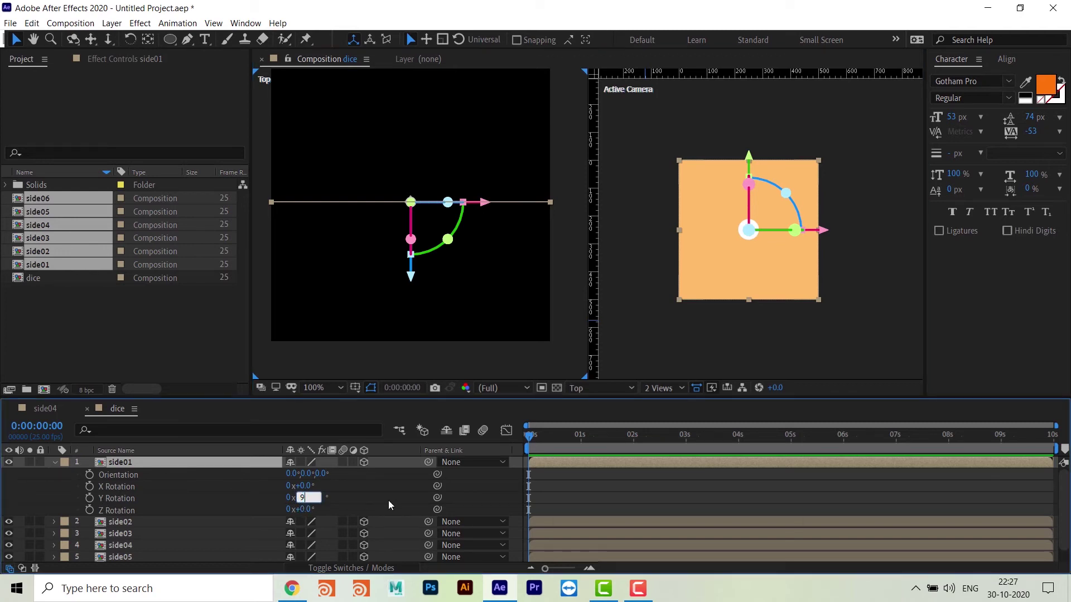
key("Return")
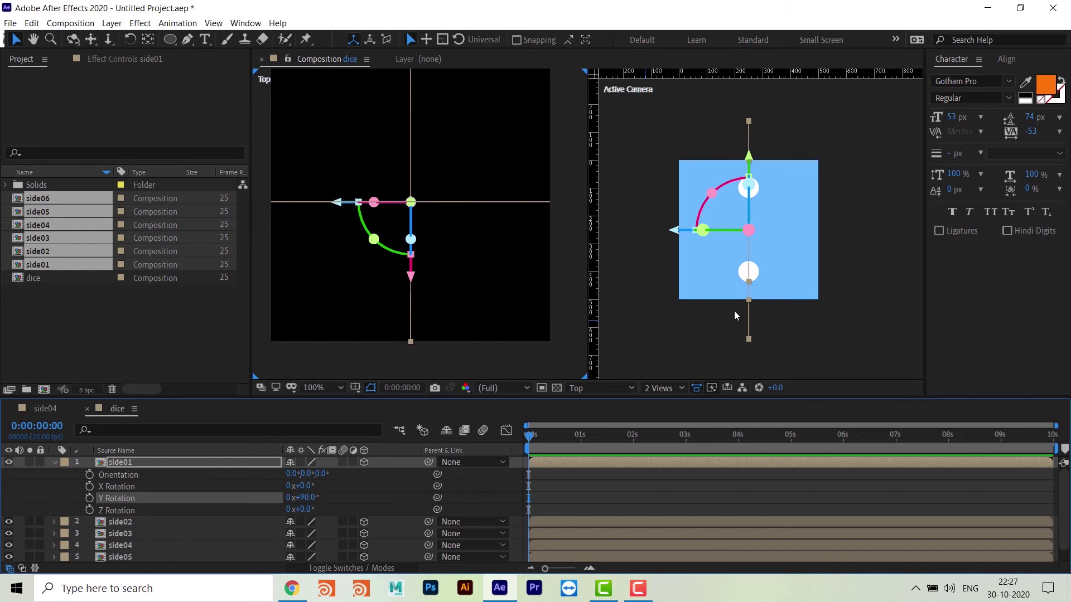
- Move side01 along its Z axis to the right edge of the composition square in the Top view
scroll(463, 200, "up", 3)
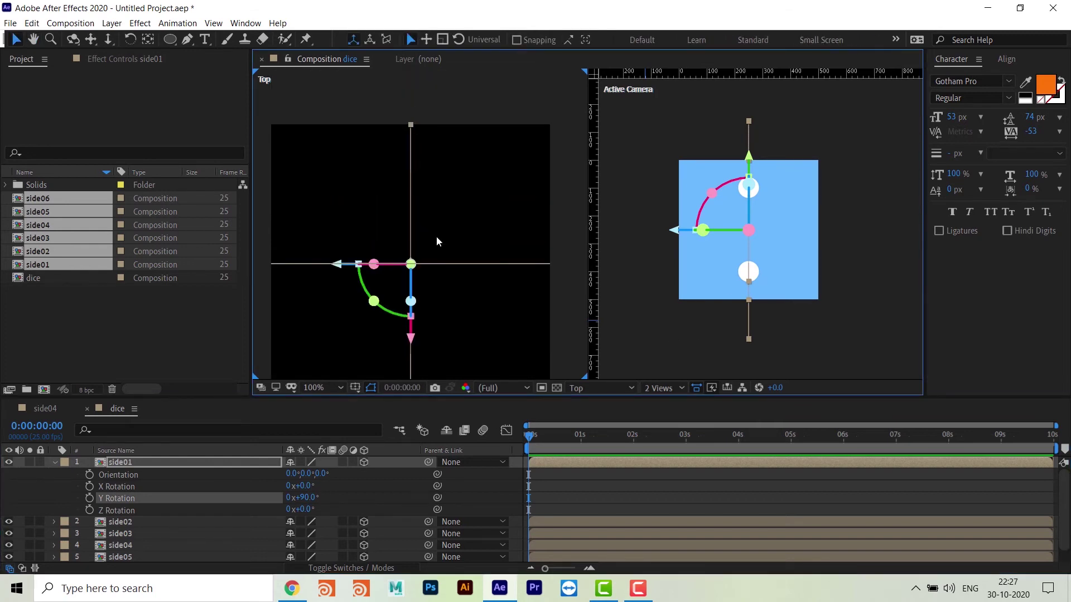
scroll(436, 236, "down", 2)
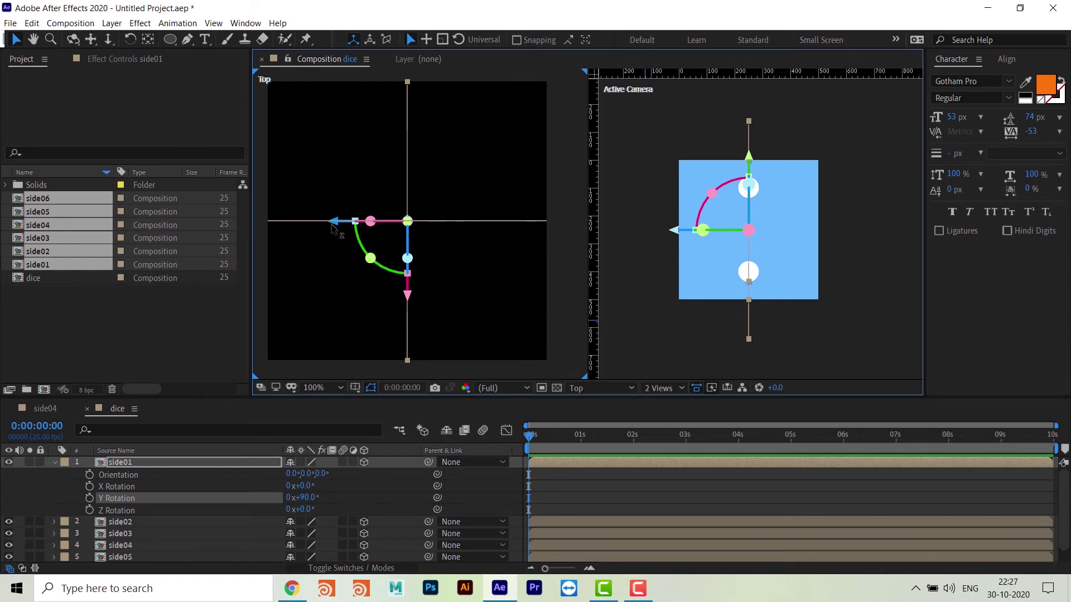
left_click_drag(332, 227, 471, 243)
- Select the side02 layer, collapse side01's properties and set side02's Y Rotation to 90°
left_click(421, 221)
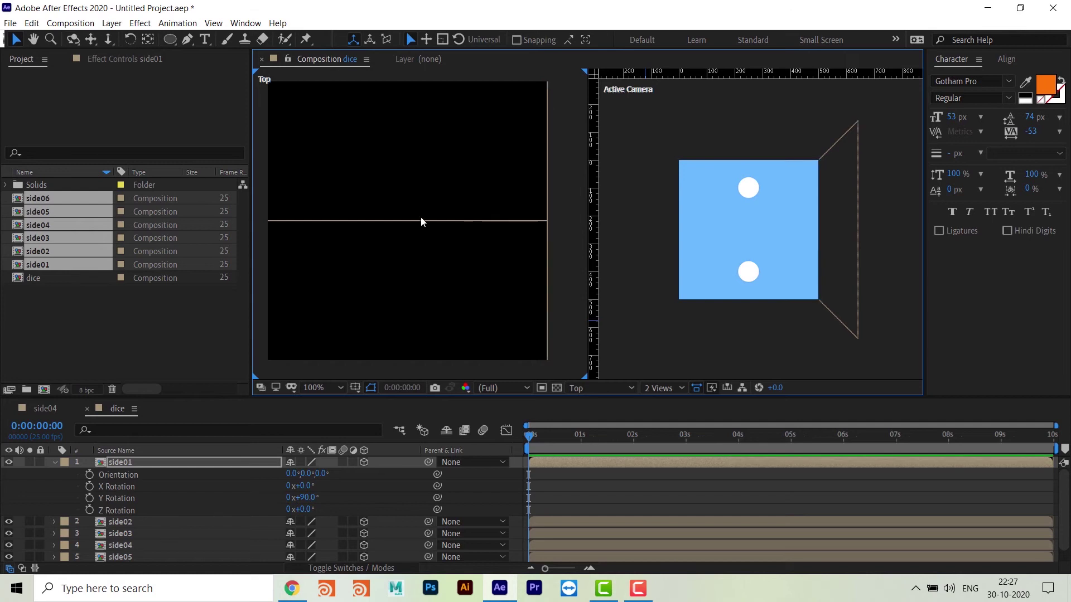
left_click(421, 222)
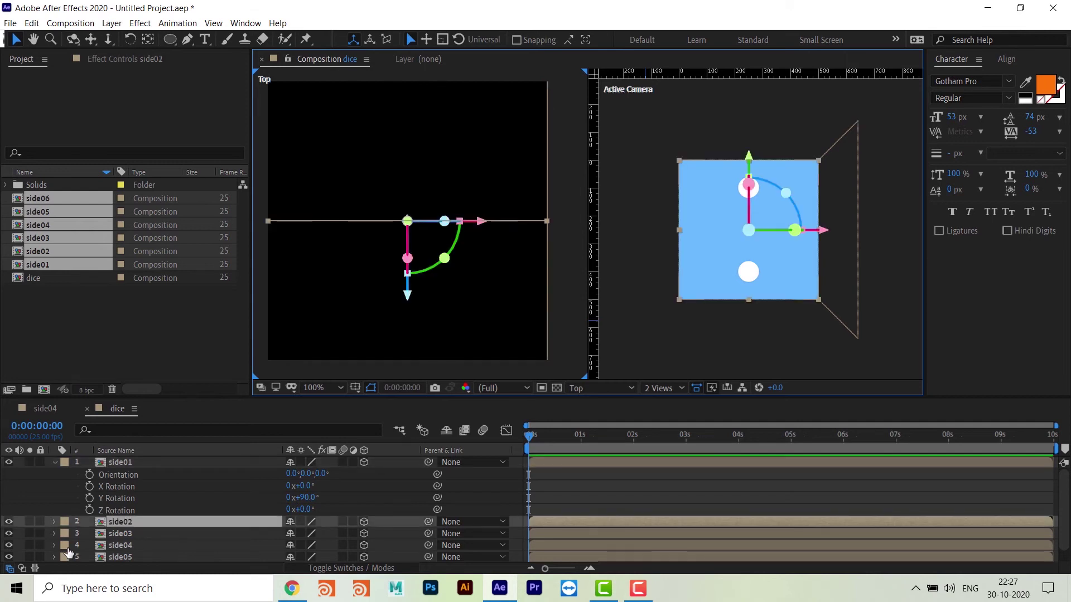
left_click(55, 462)
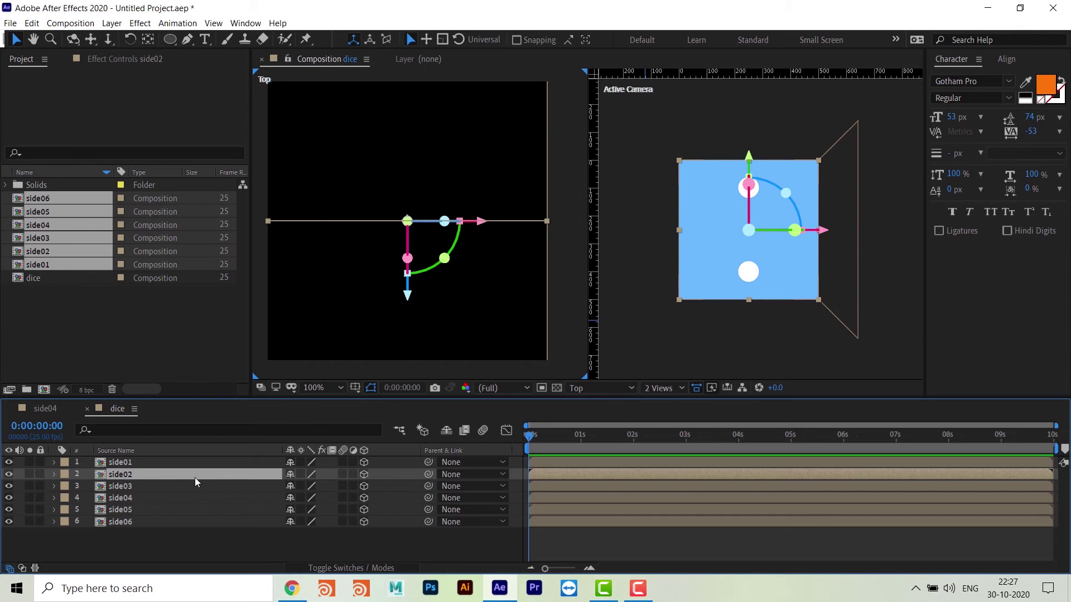
key("r")
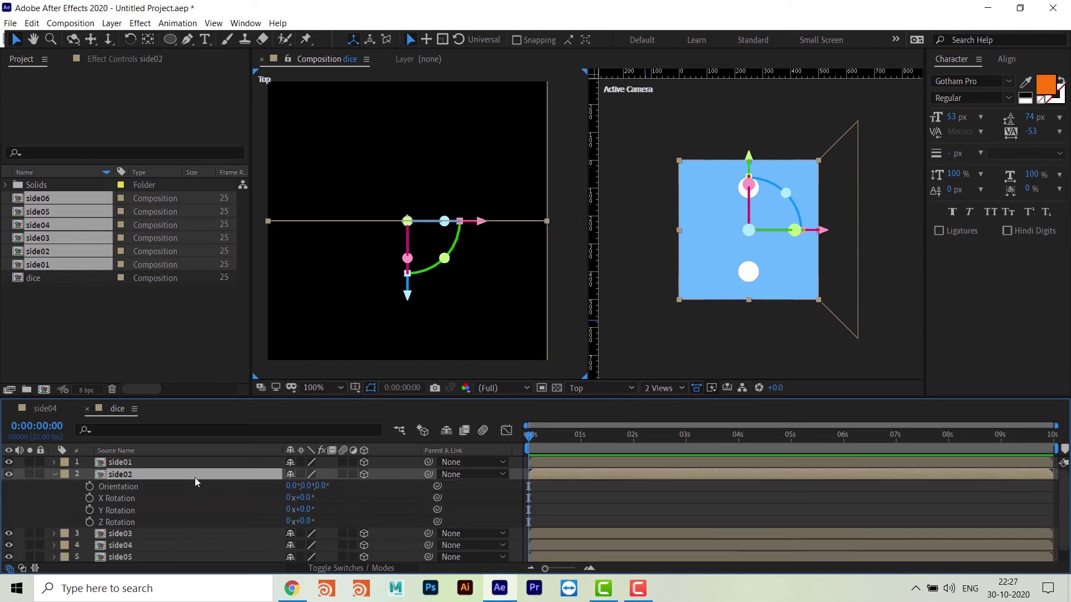
left_click(124, 513)
left_click(305, 509)
type("90")
key("Return")
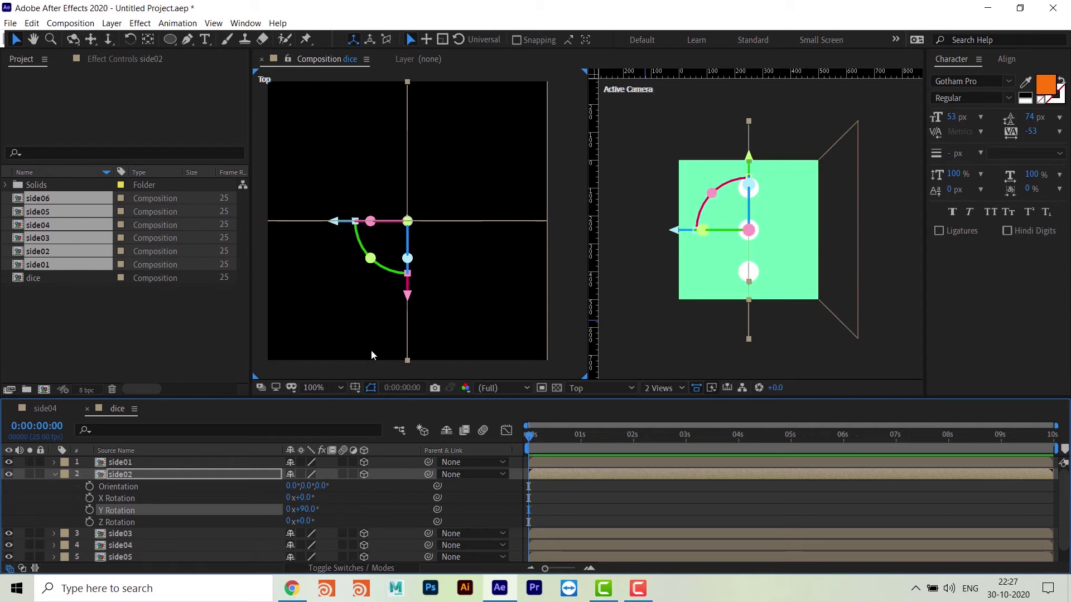
- Move side02 along its Z axis to the left edge of the composition square in the Top view
left_click_drag(337, 225, 195, 224)
key("h")
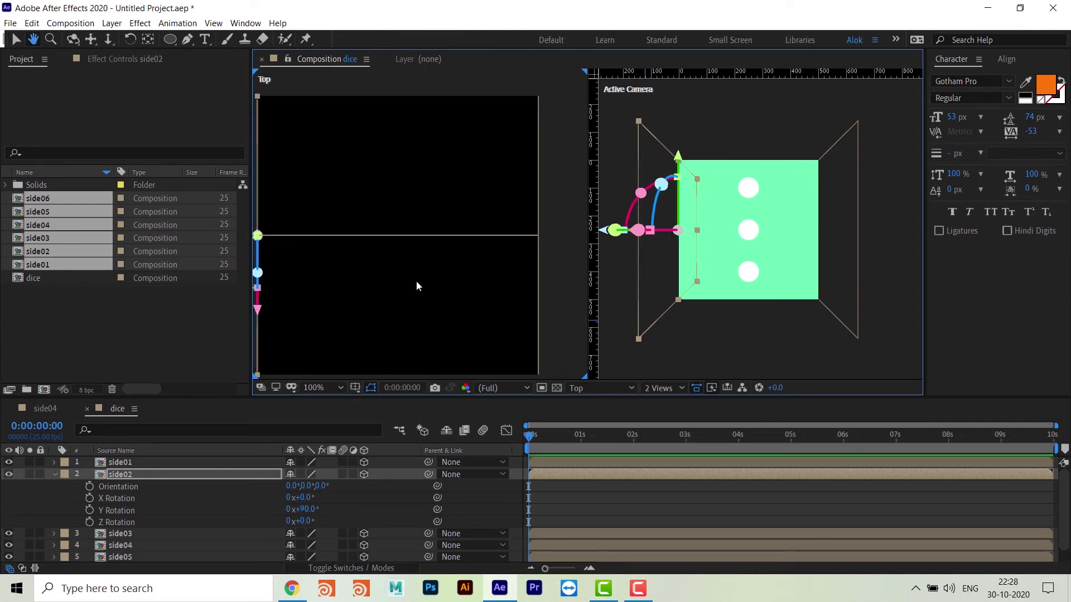
key("v")
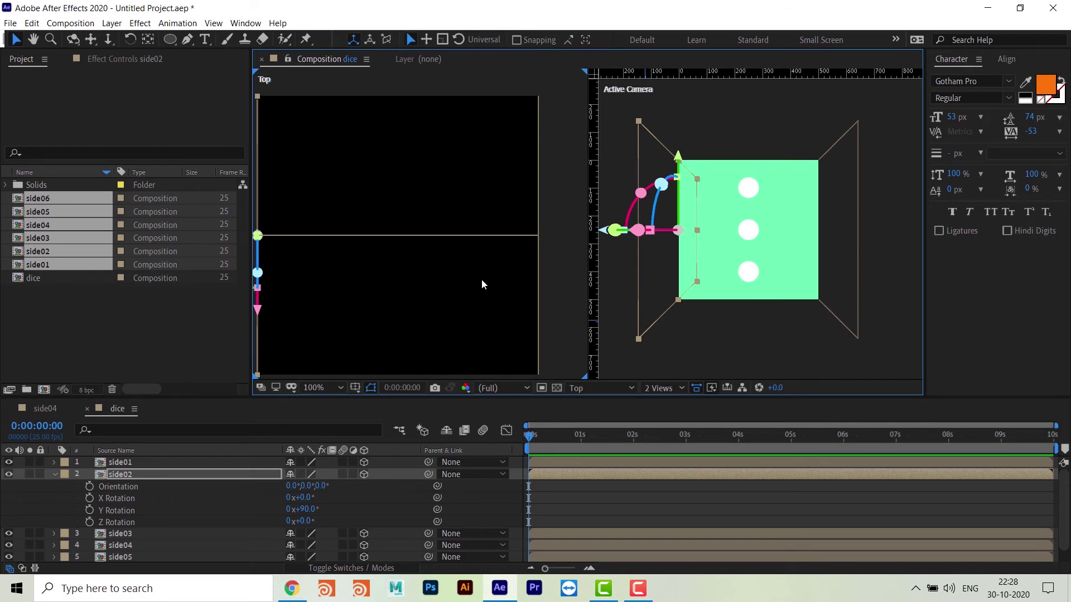
left_click_drag(435, 290, 466, 293)
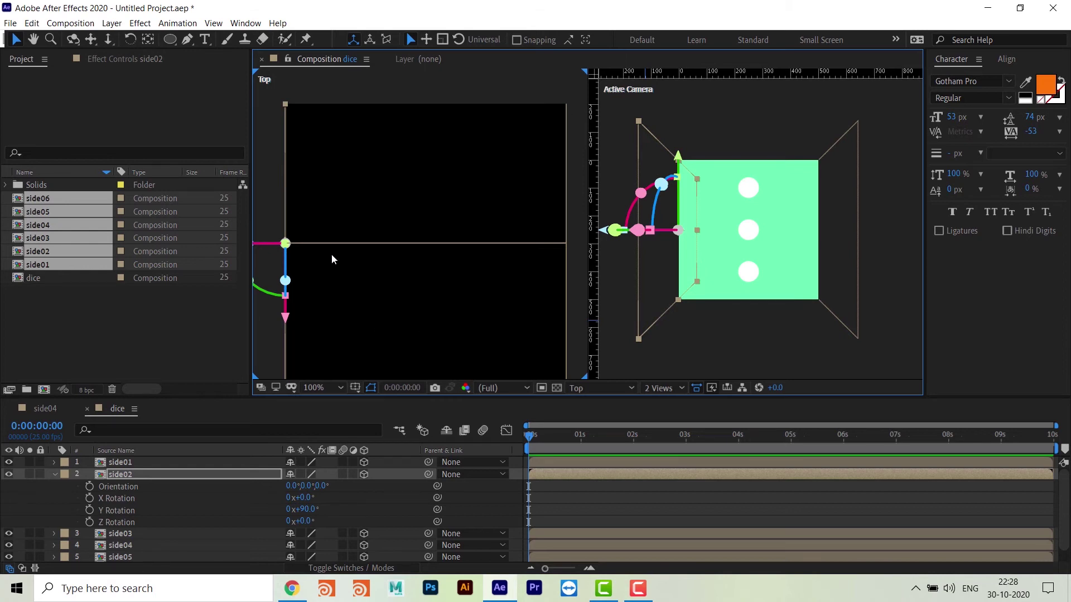
mouse_move(482, 295)
left_mouse_down()
mouse_move(455, 294)
mouse_move(464, 296)
left_mouse_up()
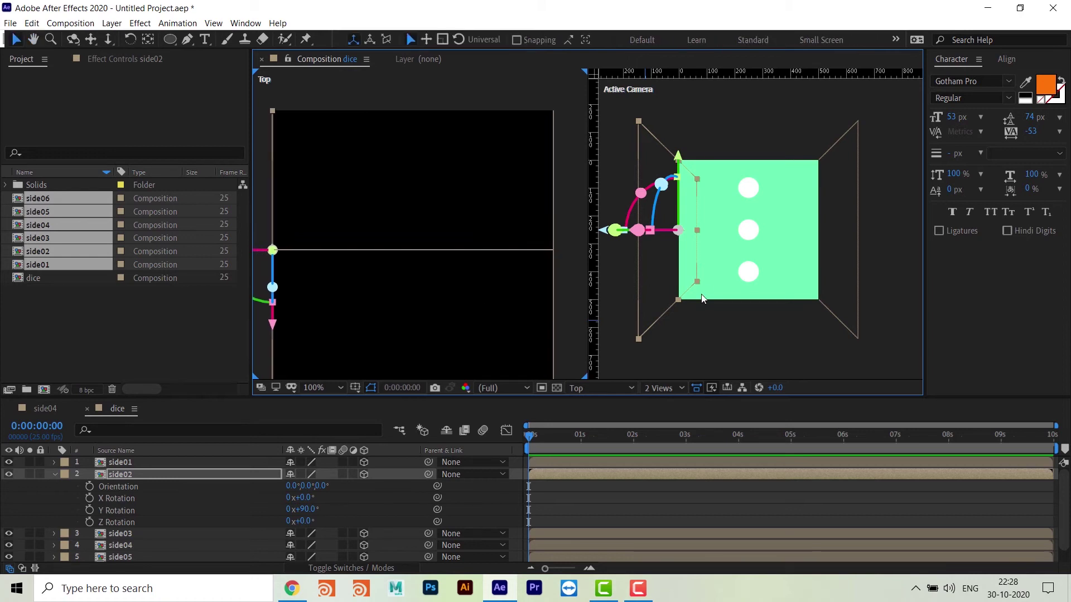
- Switch the Active Camera view to Custom View 1 and deselect the side02 layer
left_click(765, 284)
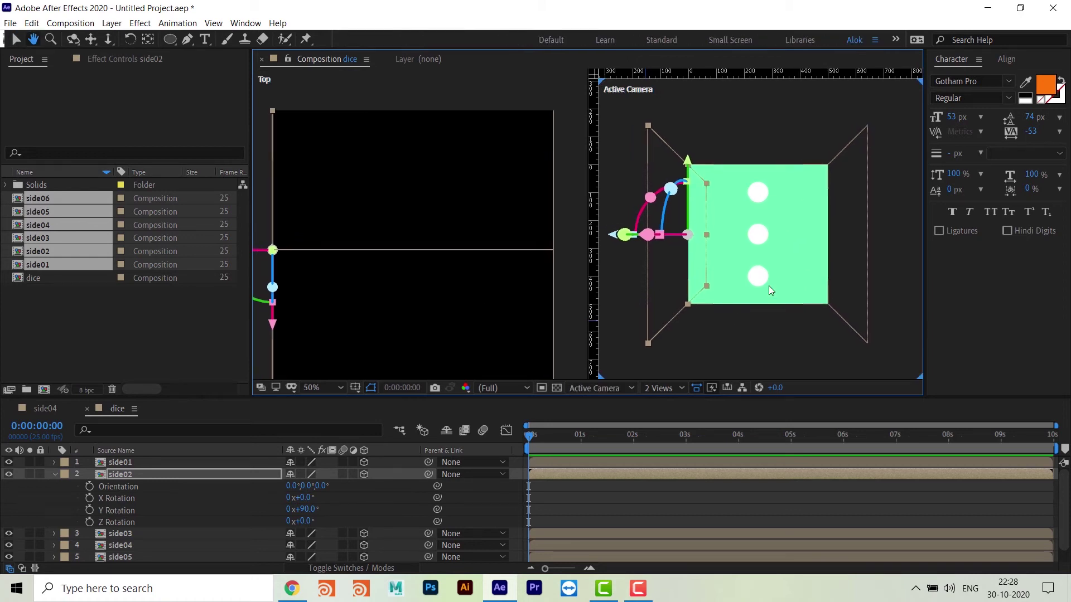
left_click(627, 387)
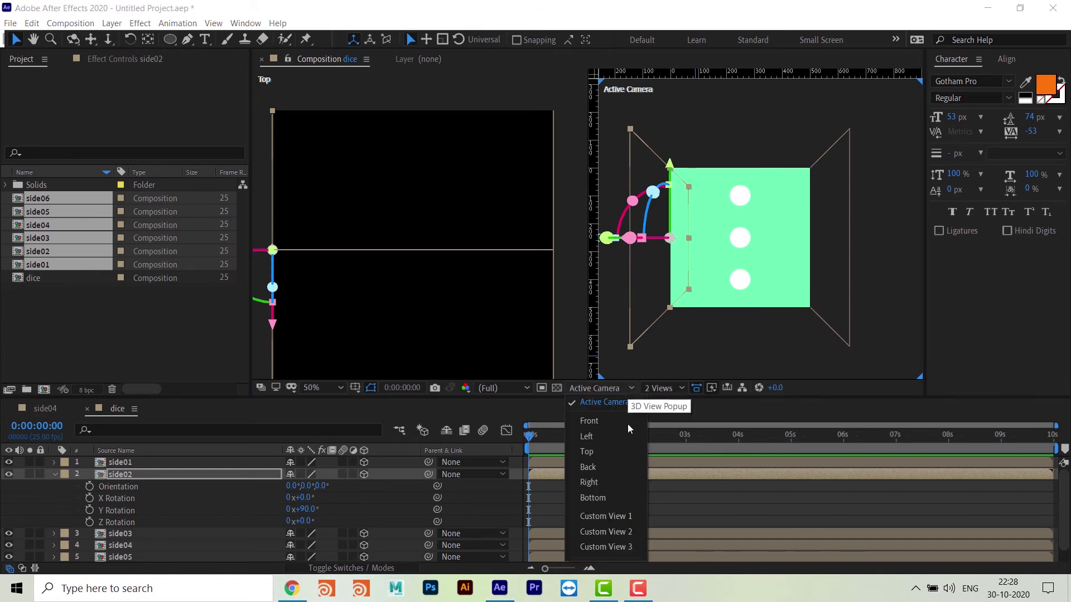
left_click(614, 517)
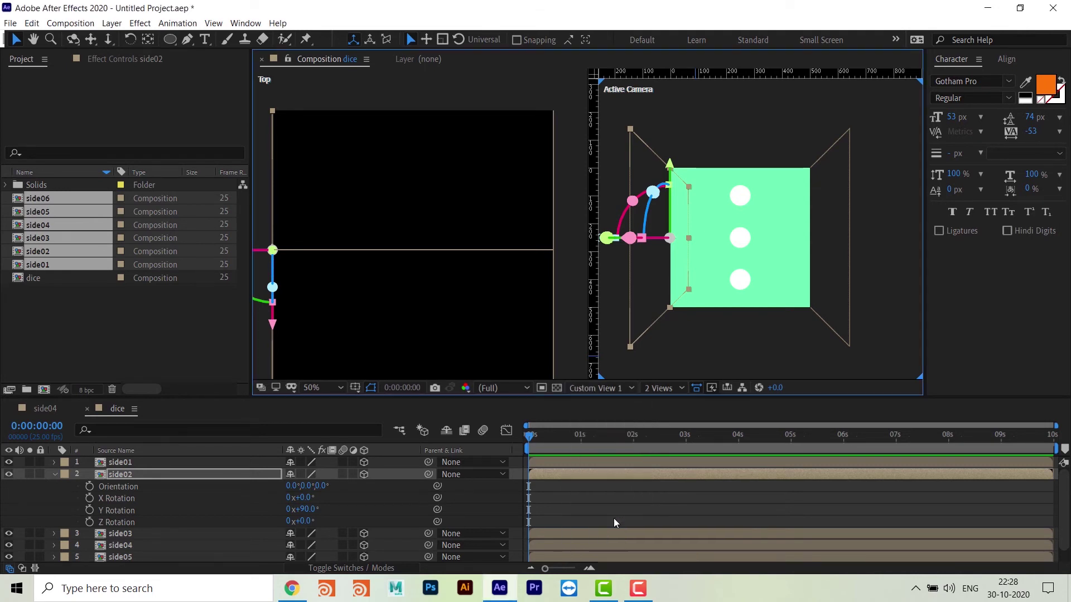
left_click_drag(818, 307, 805, 301)
left_click(834, 235)
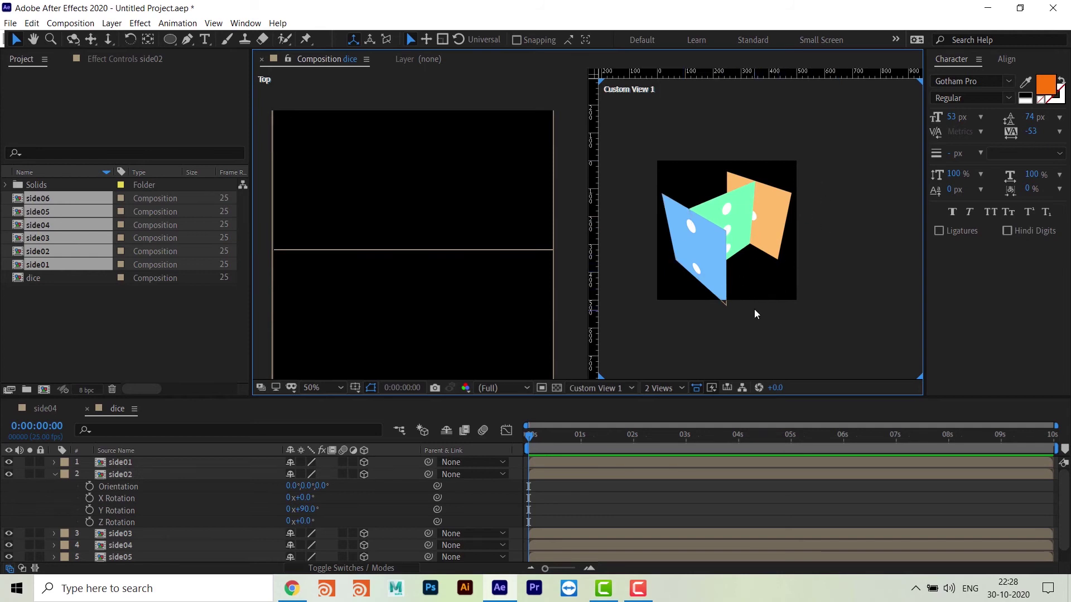
- Select the side03 layer in the Top view and move it back along Z to the upper edge of the square
left_click(445, 250)
left_click(445, 250)
left_click_drag(414, 322, 422, 215)
- Select the side04 layer in the Top view and move it forward along Z to the lower edge of the square
scroll(451, 259, "down", 2)
left_click(438, 184)
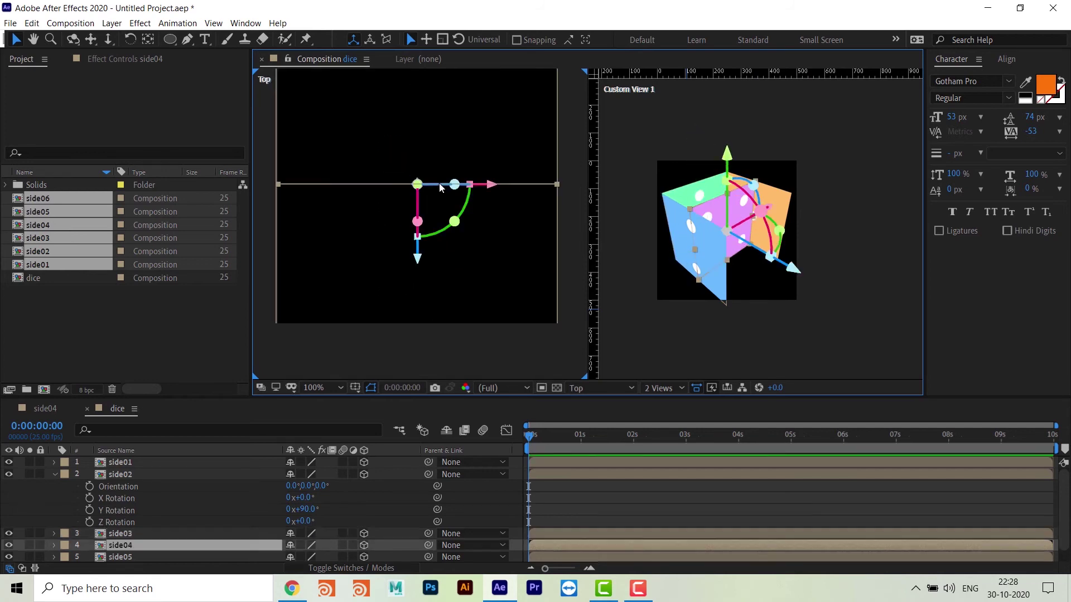
left_click_drag(419, 261, 416, 405)
left_click_drag(478, 232, 473, 253)
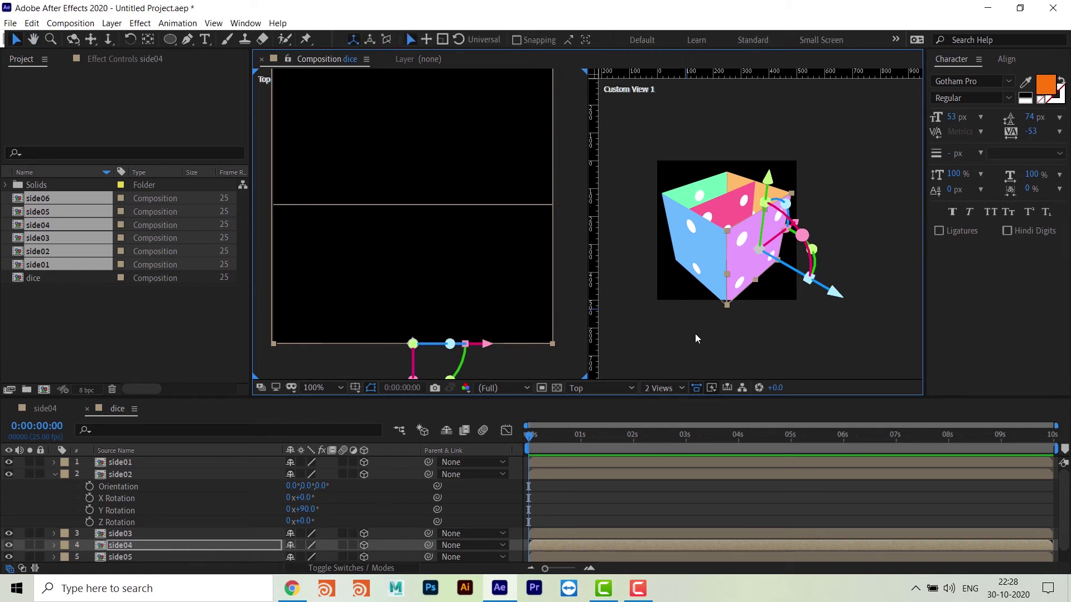
- Select the pink side05 layer in Custom View 1 and change the Top view to the Left view
left_click_drag(694, 333, 713, 342)
left_click(711, 232)
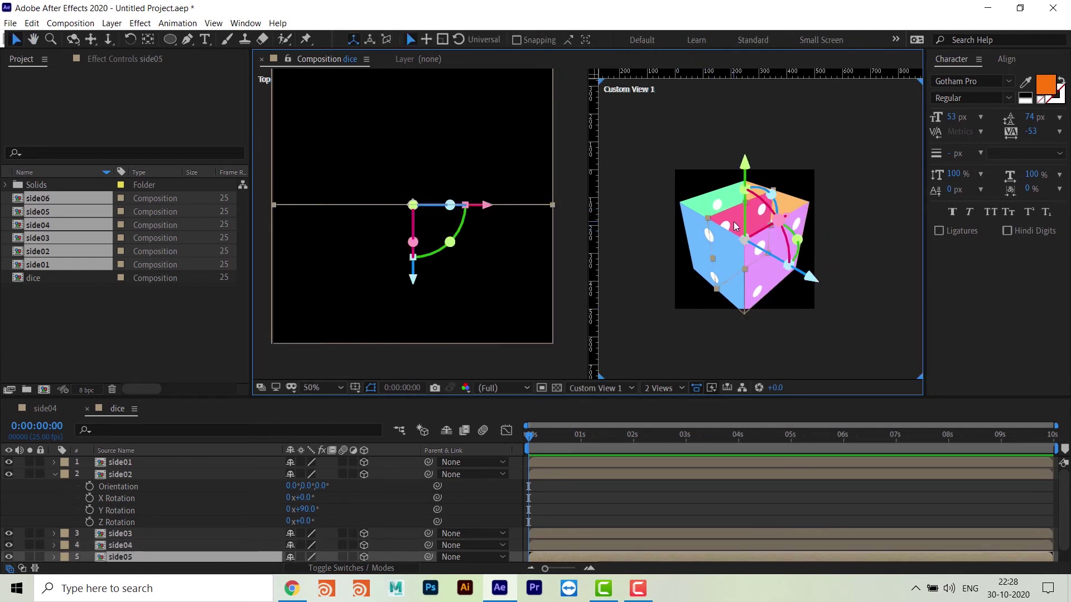
left_click_drag(492, 255, 488, 280)
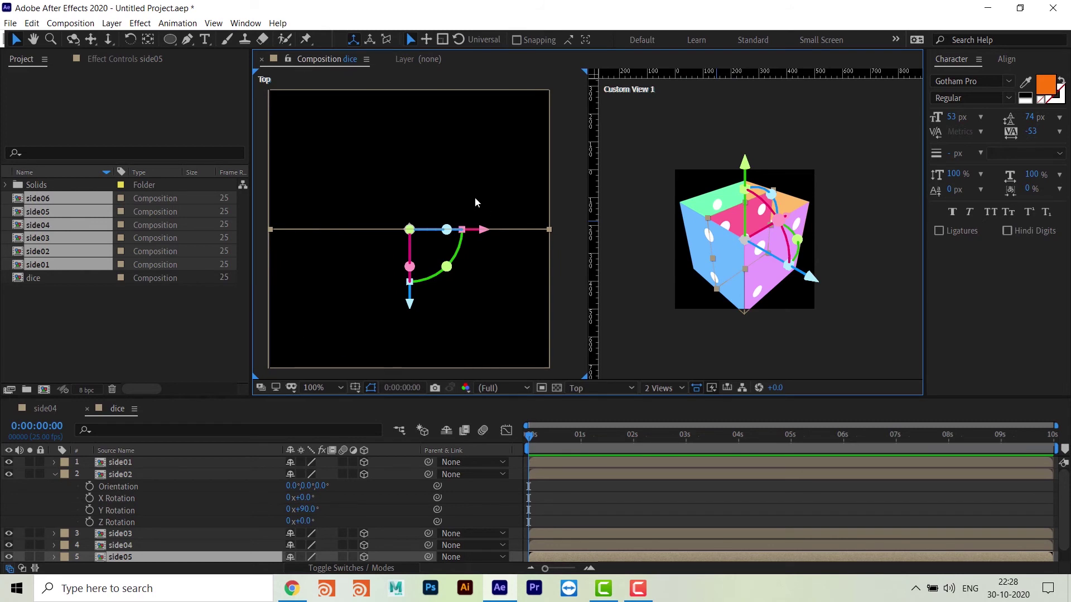
left_click_drag(427, 325, 439, 324)
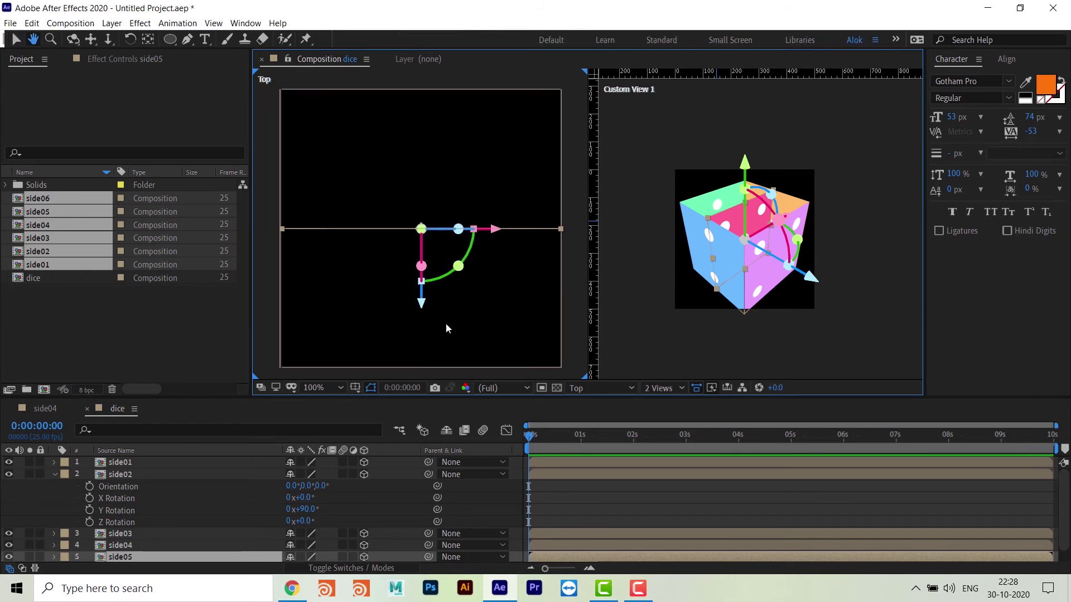
left_click(606, 385)
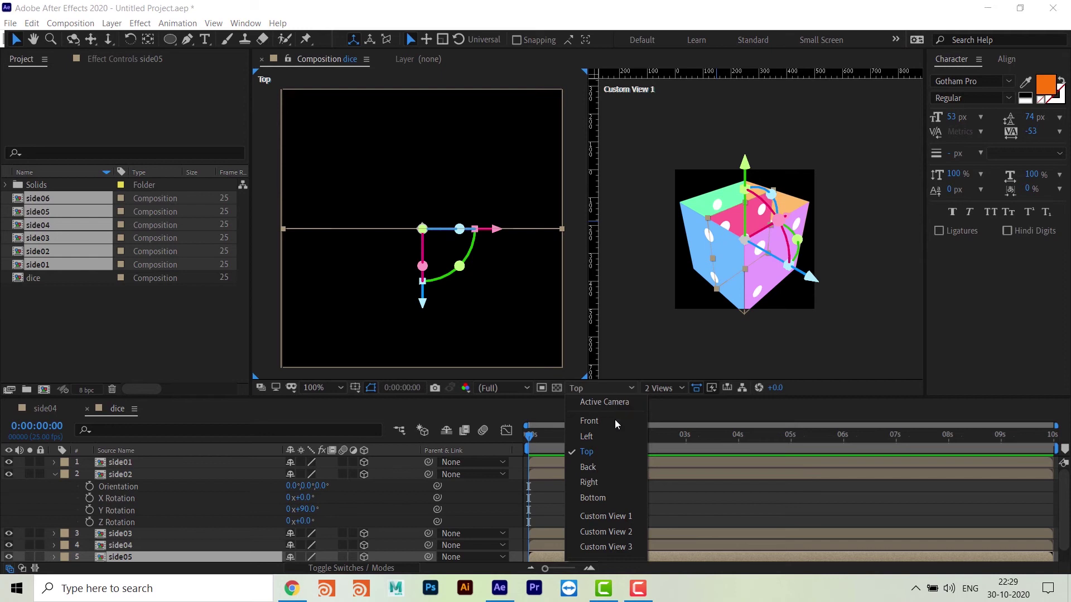
left_click(607, 439)
scroll(480, 251, "right", 2)
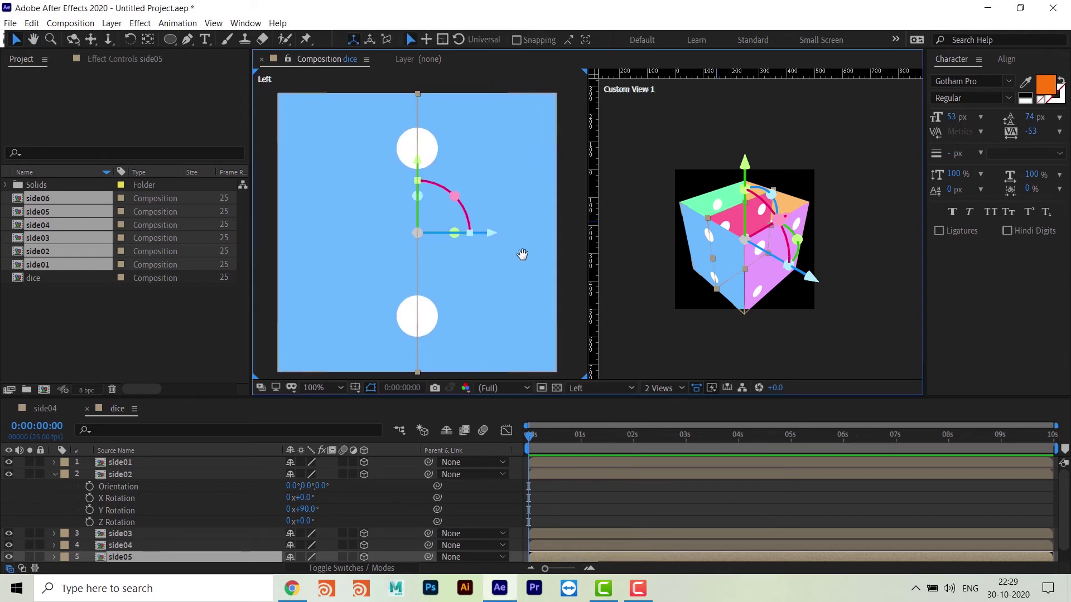
scroll(525, 254, "down", 2)
scroll(492, 250, "up", 2)
left_click_drag(490, 250, 506, 243)
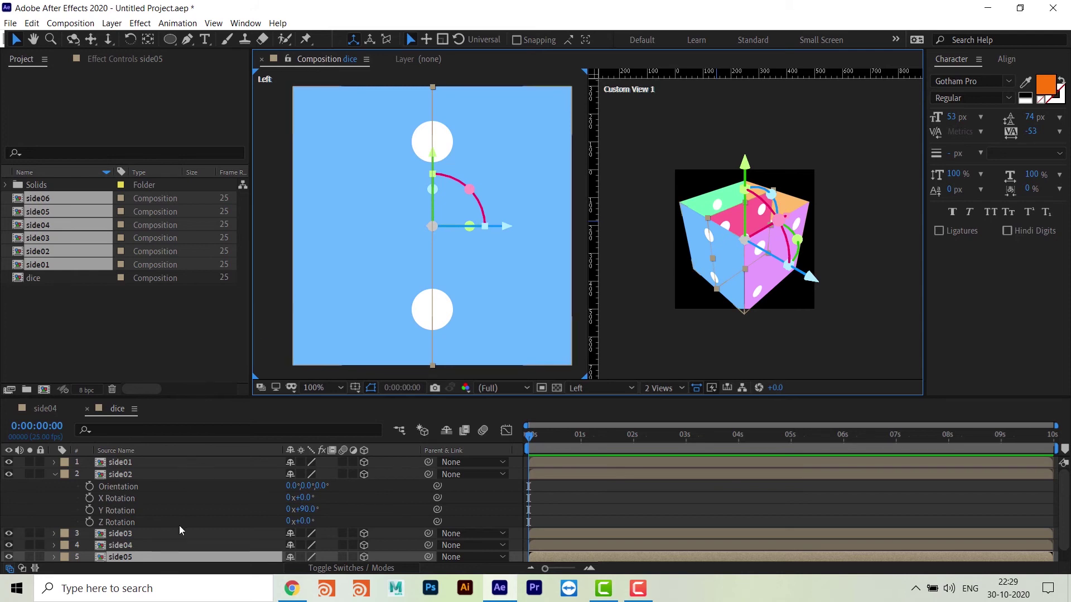
- Collapse side02's properties and set the side05 layer's X Rotation to 90°
left_click(54, 474)
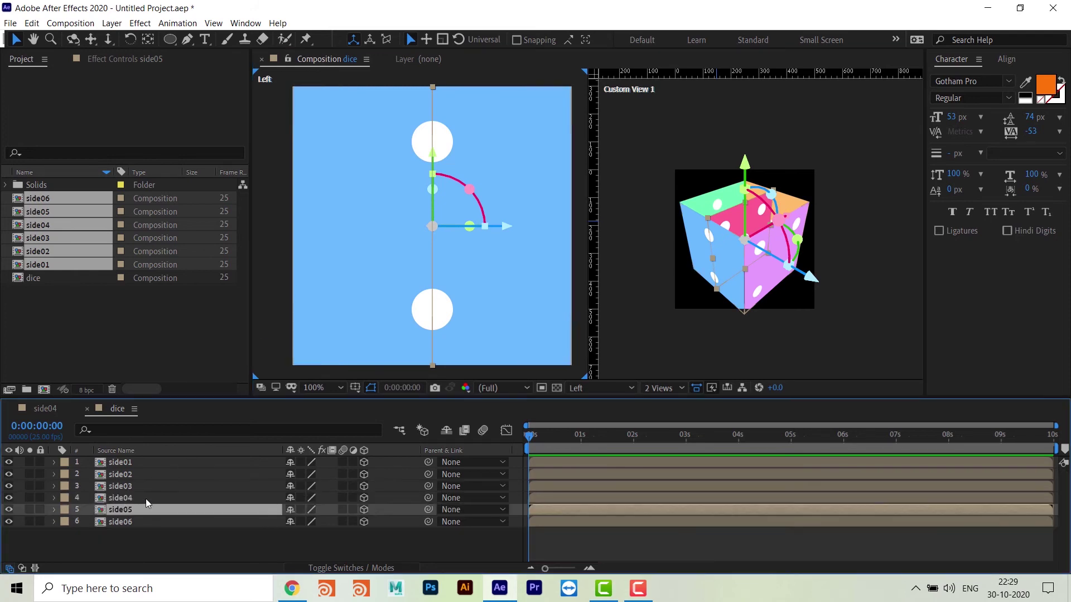
key("r")
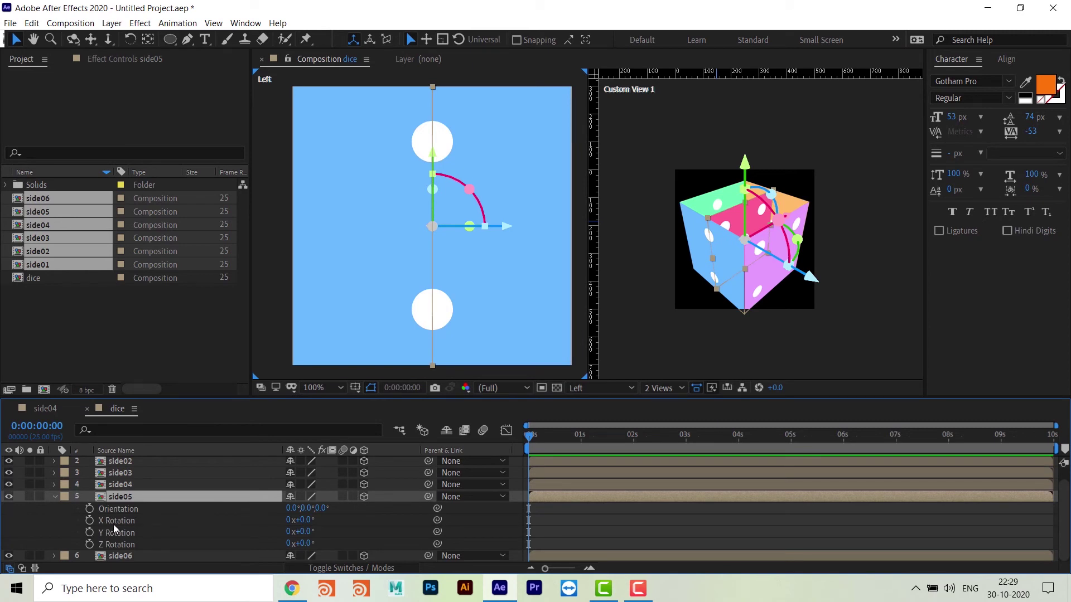
left_click(302, 520)
type("90")
key("Return")
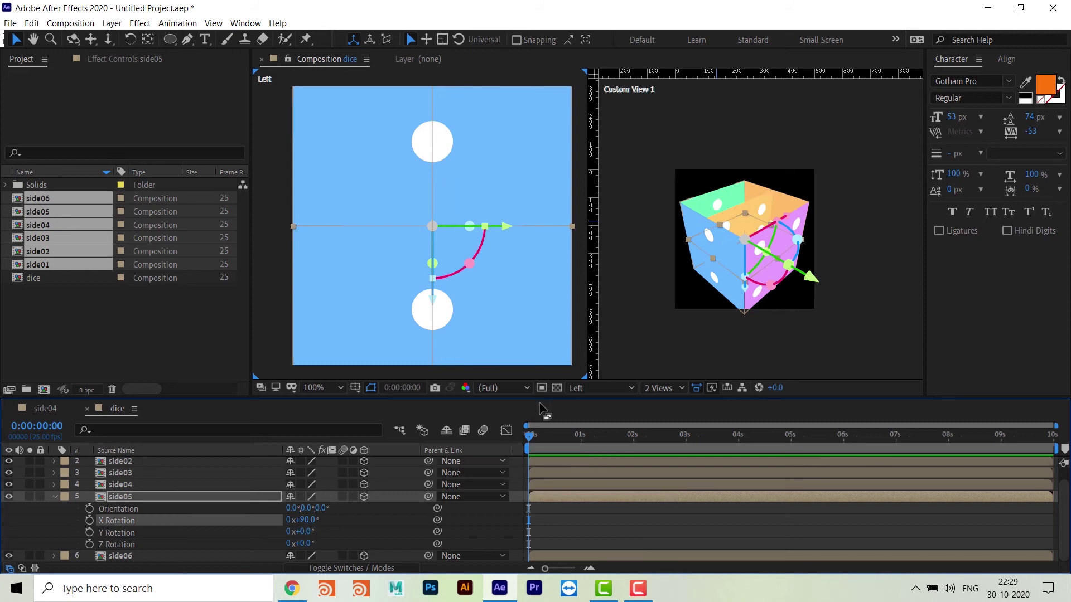
- Move side05 straight down along its Z axis to the bottom edge of the cube in the Left view
key("h")
scroll(512, 296, "down", 2)
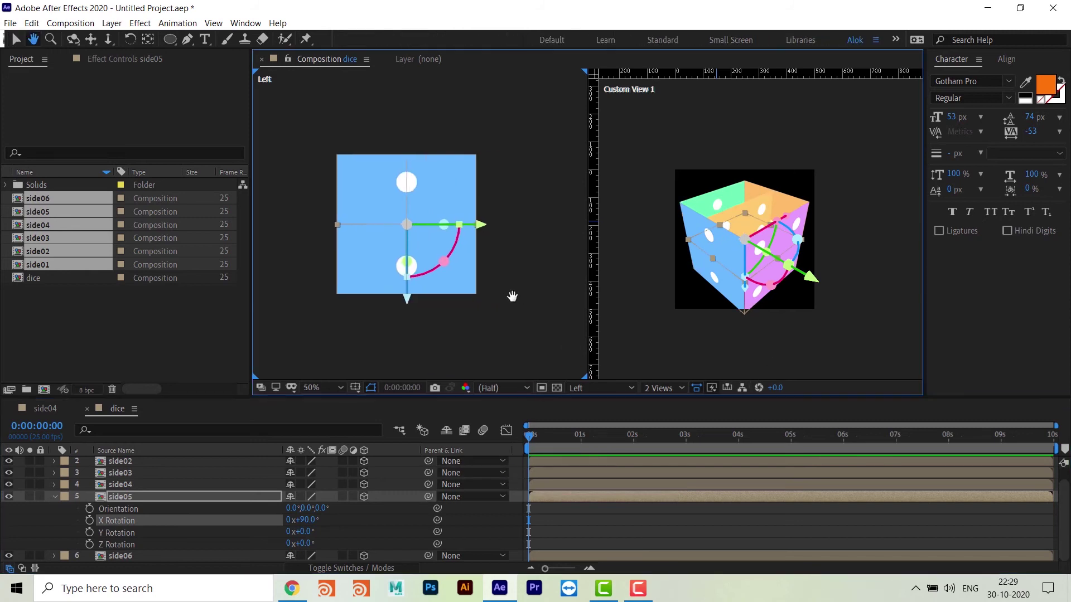
left_click_drag(436, 287, 422, 375)
key("v")
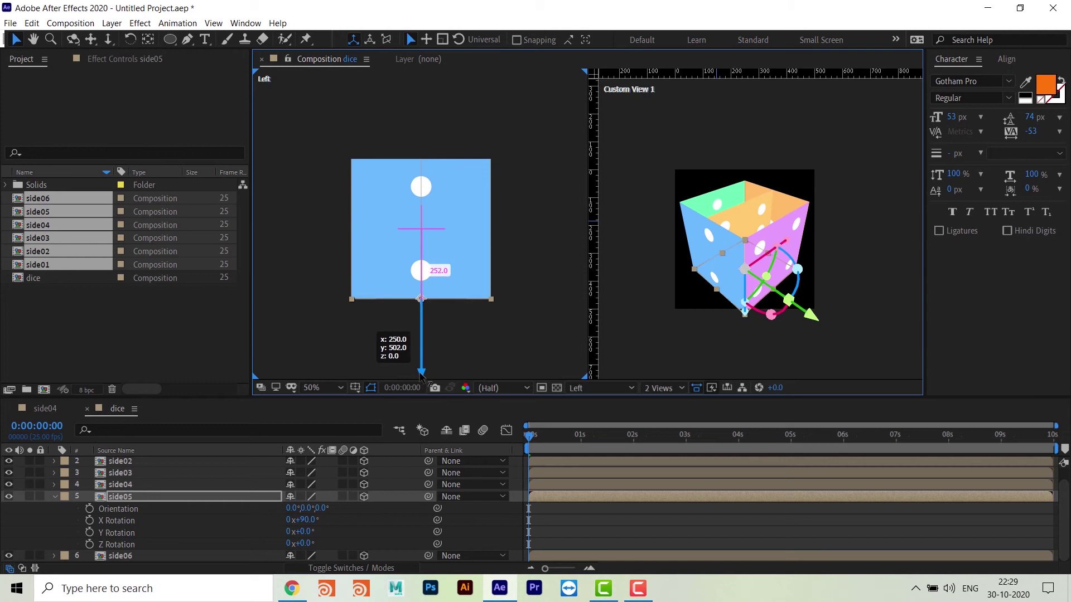
left_click_drag(421, 373, 421, 373)
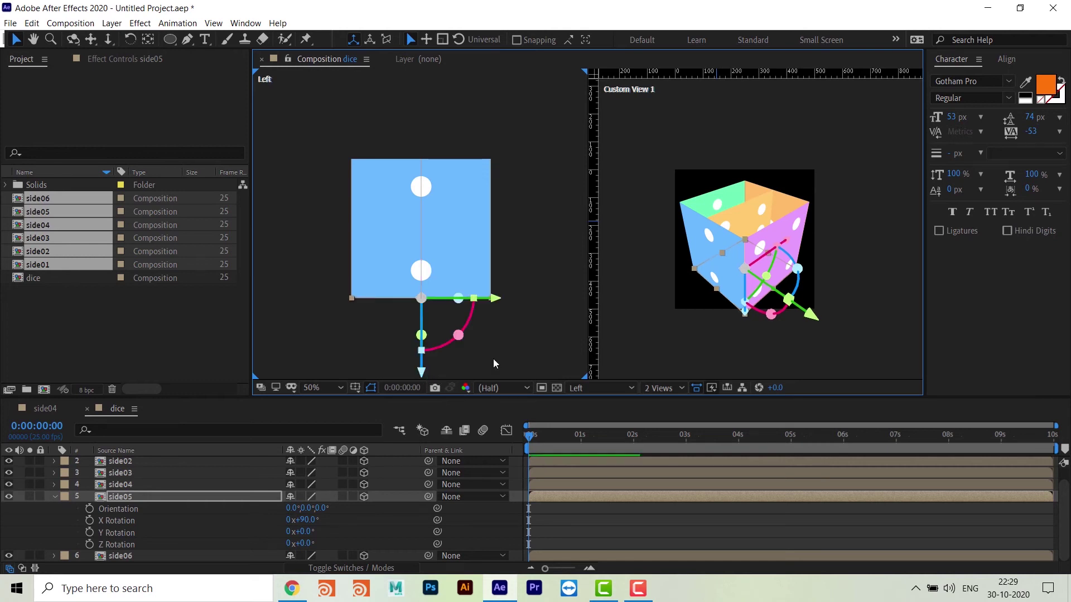
- Select the orange side06 layer in Custom View 1, collapse side05's properties, and set side06's X Rotation to 90°
left_click(753, 220)
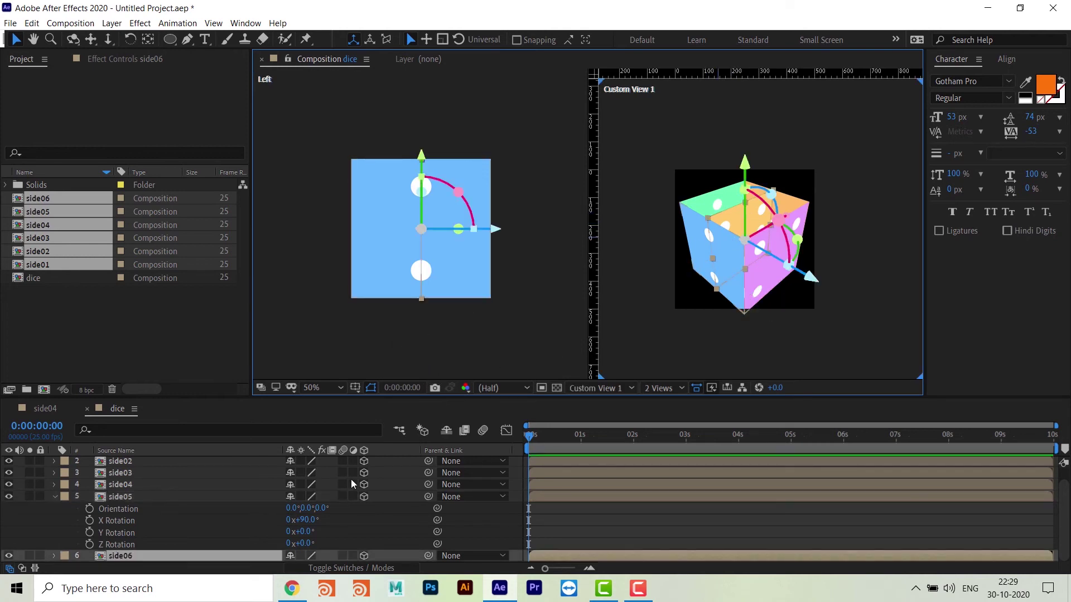
left_click(55, 501)
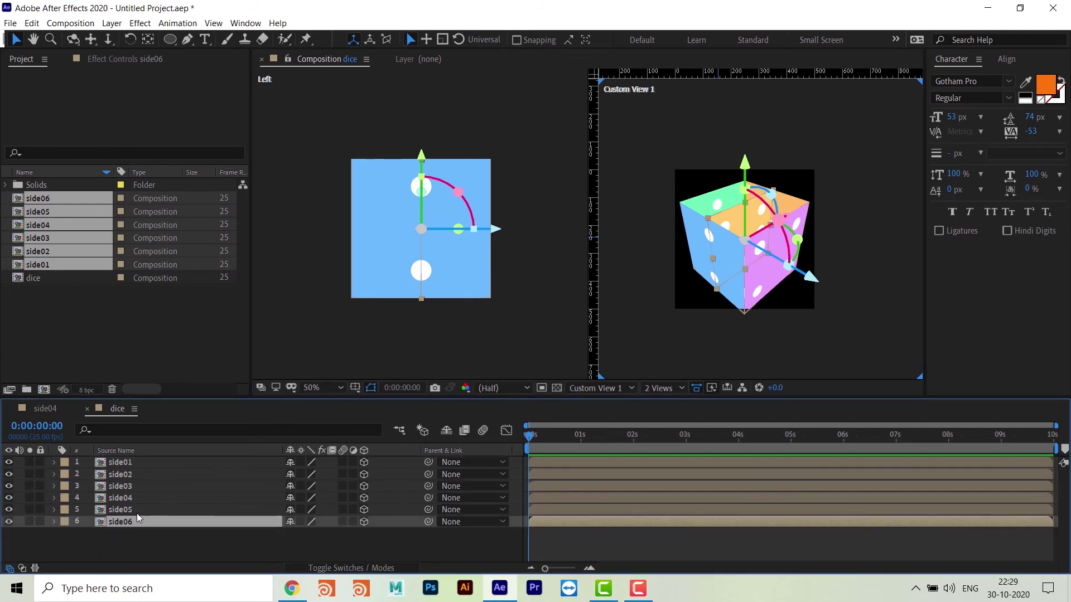
key("r")
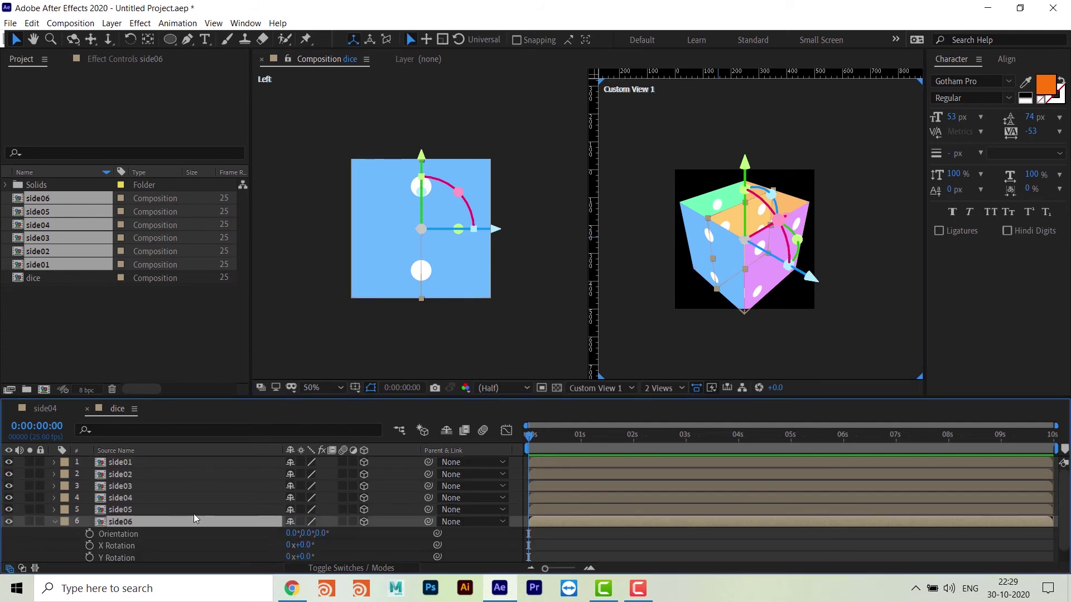
left_click(304, 545)
type("90")
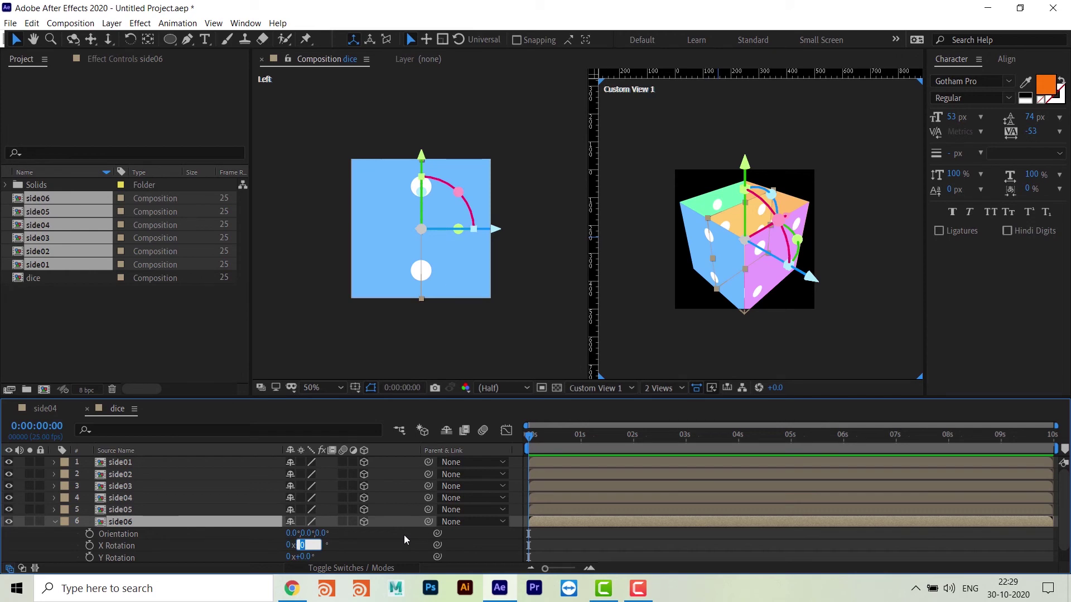
key("Return")
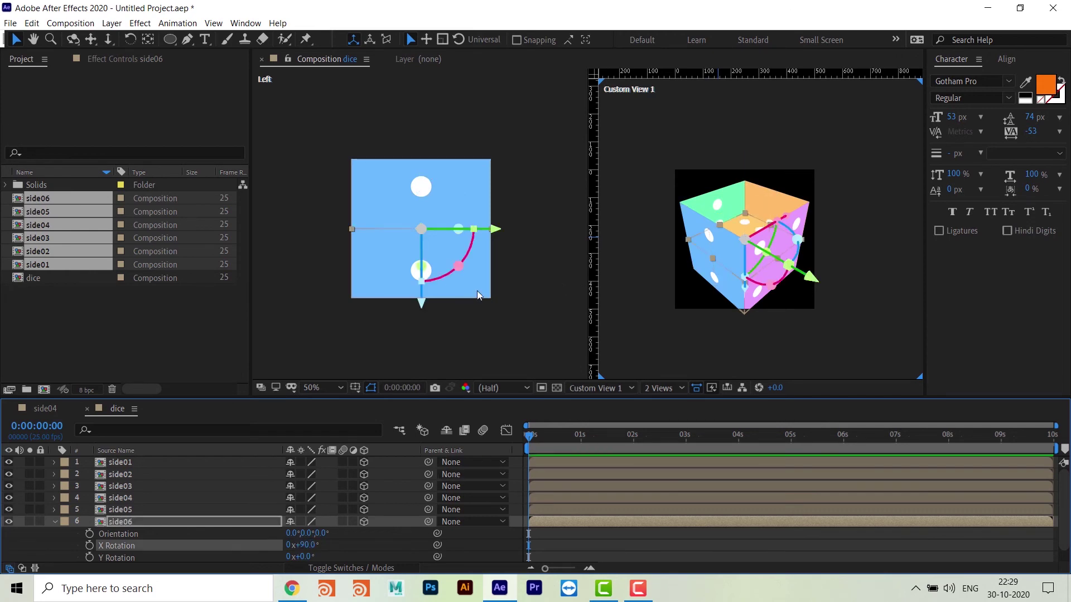
- Move side06 straight up along its Z axis to the top edge of the cube in the Left view
left_click_drag(421, 305, 424, 238)
left_click(858, 291)
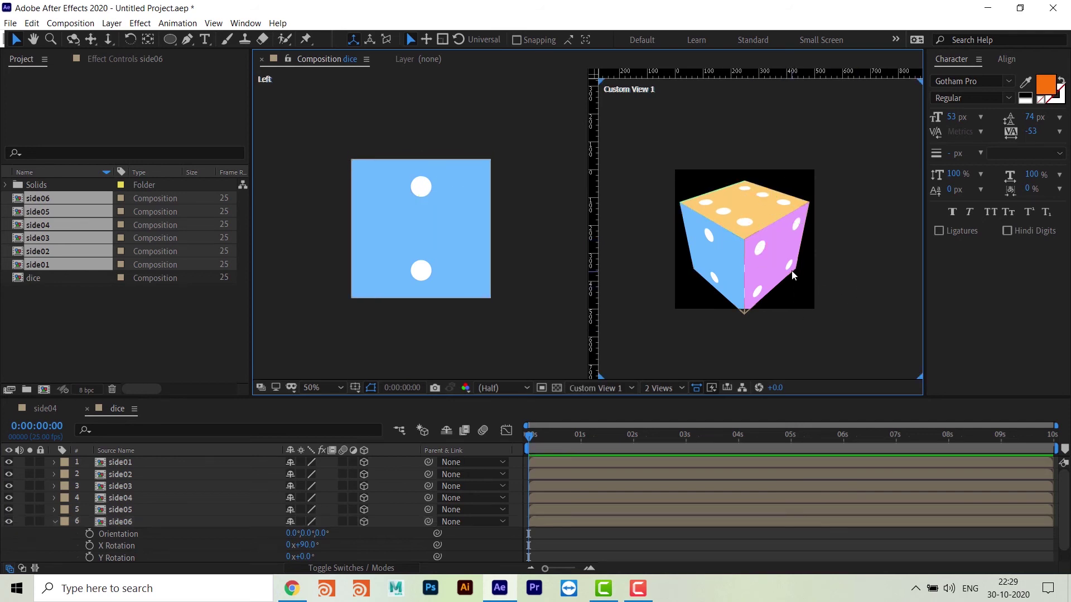
scroll(794, 275, "up", 5)
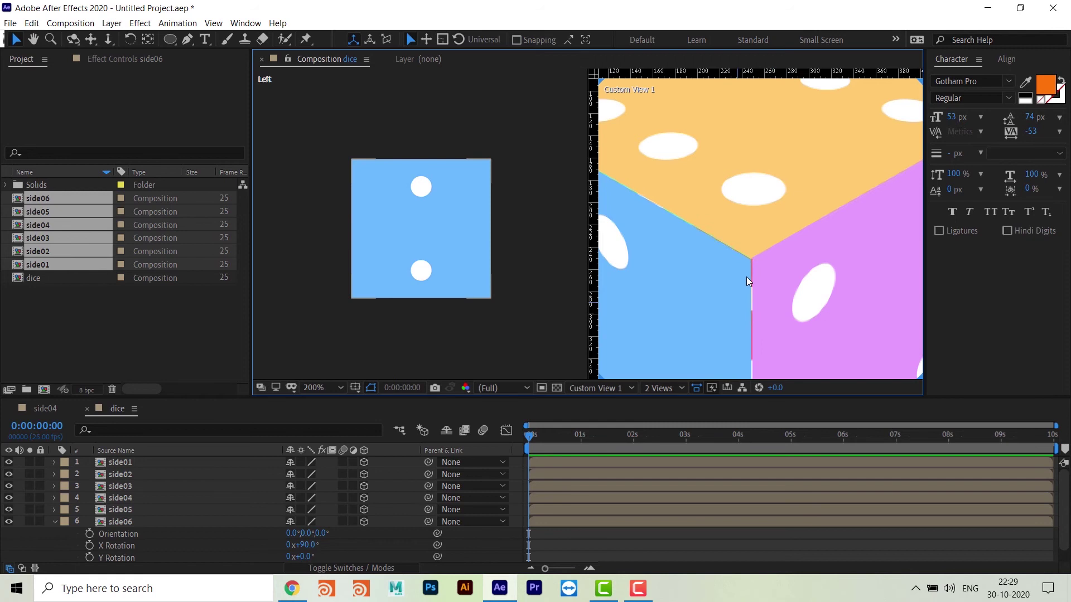
scroll(747, 281, "down", 2)
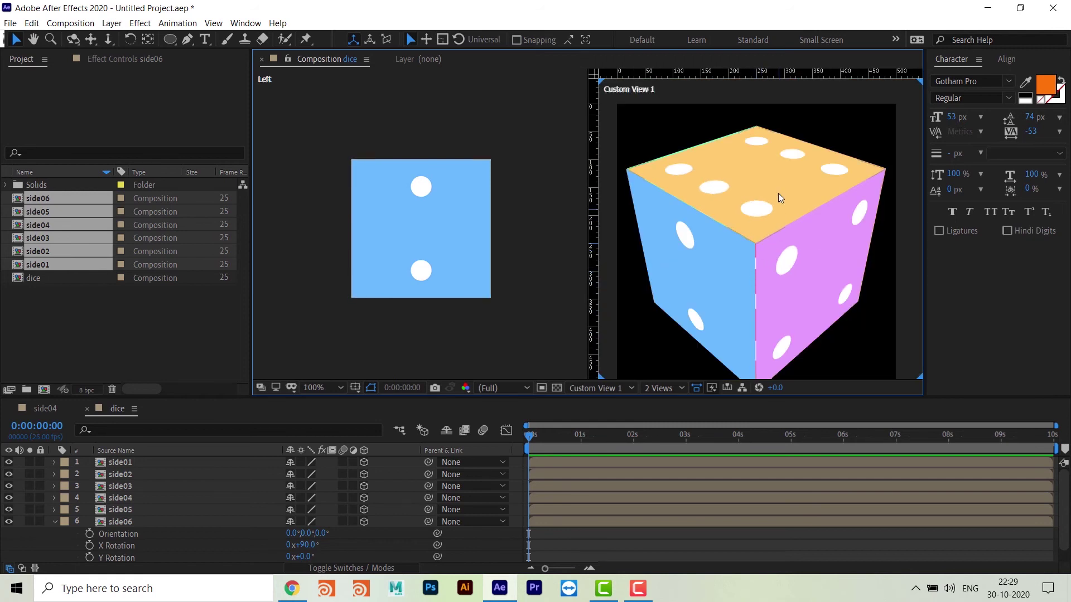
- Reselect side06 and nudge it up until it lines up exactly with the cube's top edge in the Left view
left_click(790, 166)
scroll(440, 168, "up", 5)
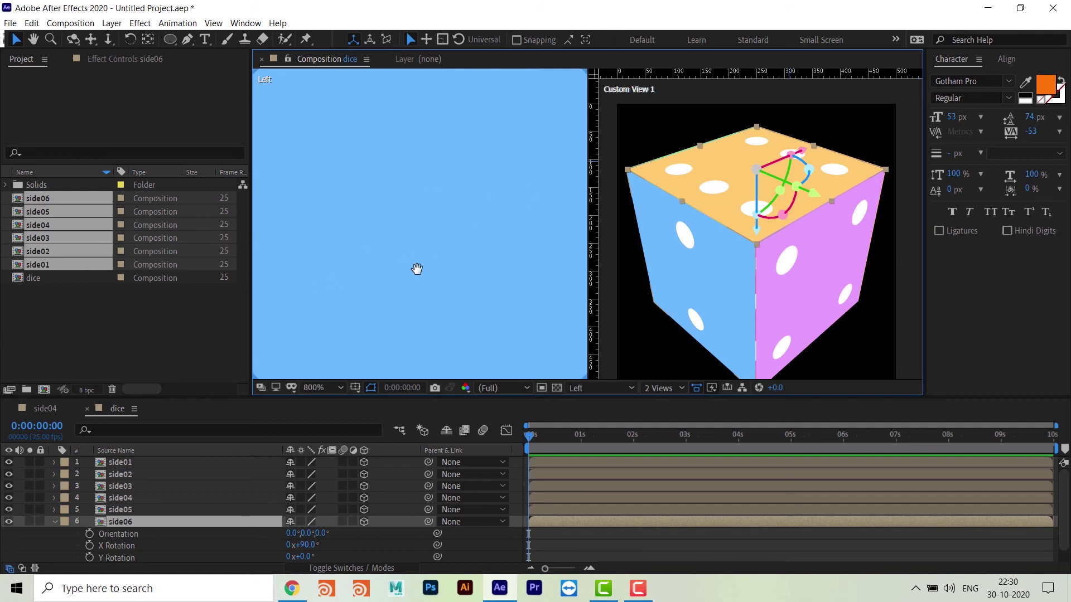
left_click_drag(409, 231, 403, 269)
scroll(476, 254, "down", 1)
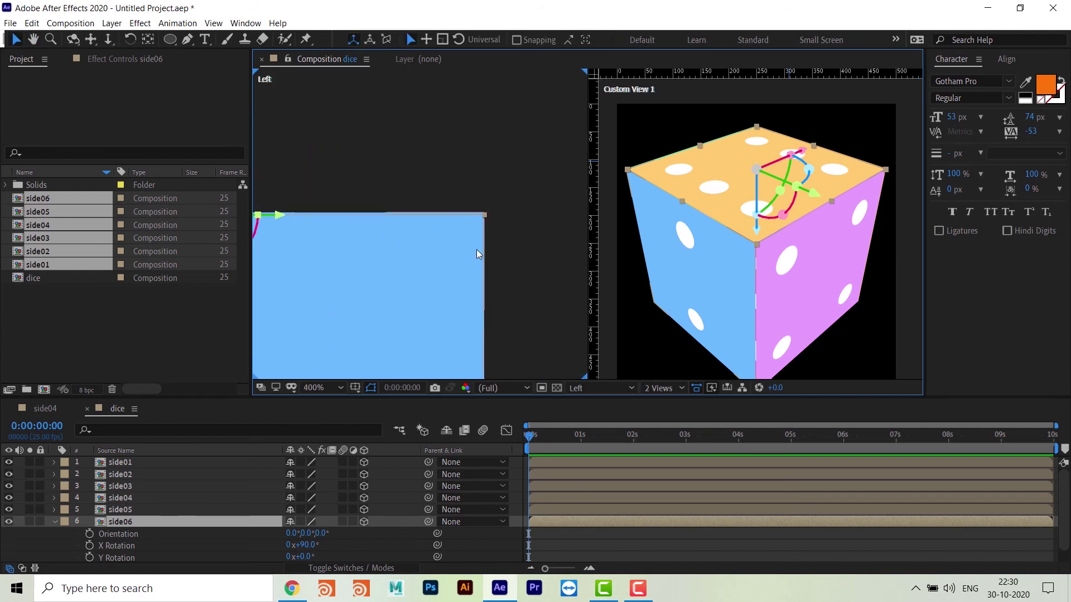
scroll(476, 254, "up", 2)
left_click_drag(437, 217, 490, 226)
scroll(433, 227, "up", 1)
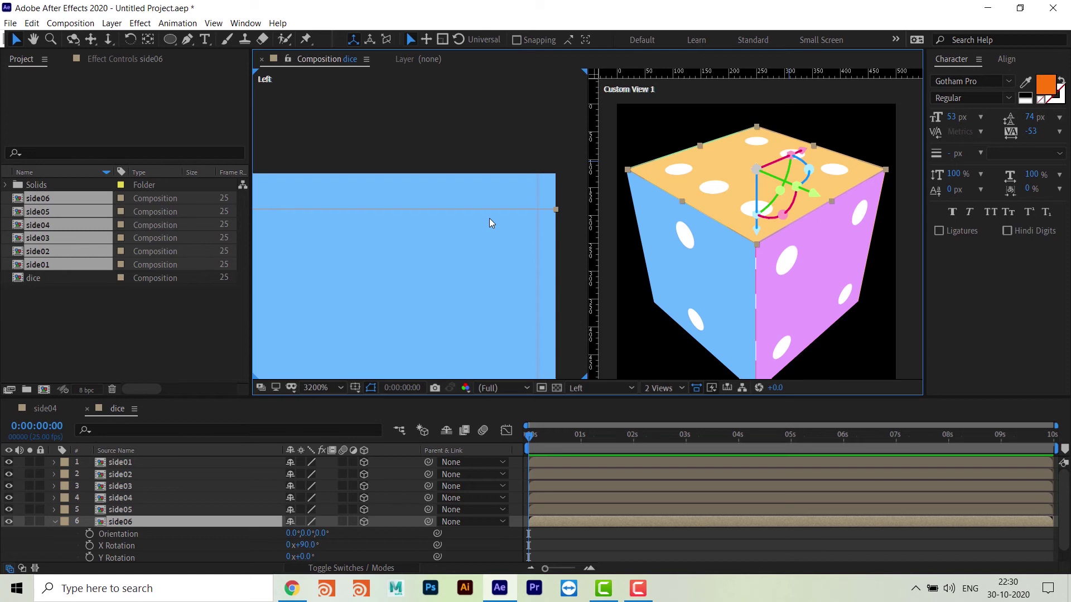
key("Return")
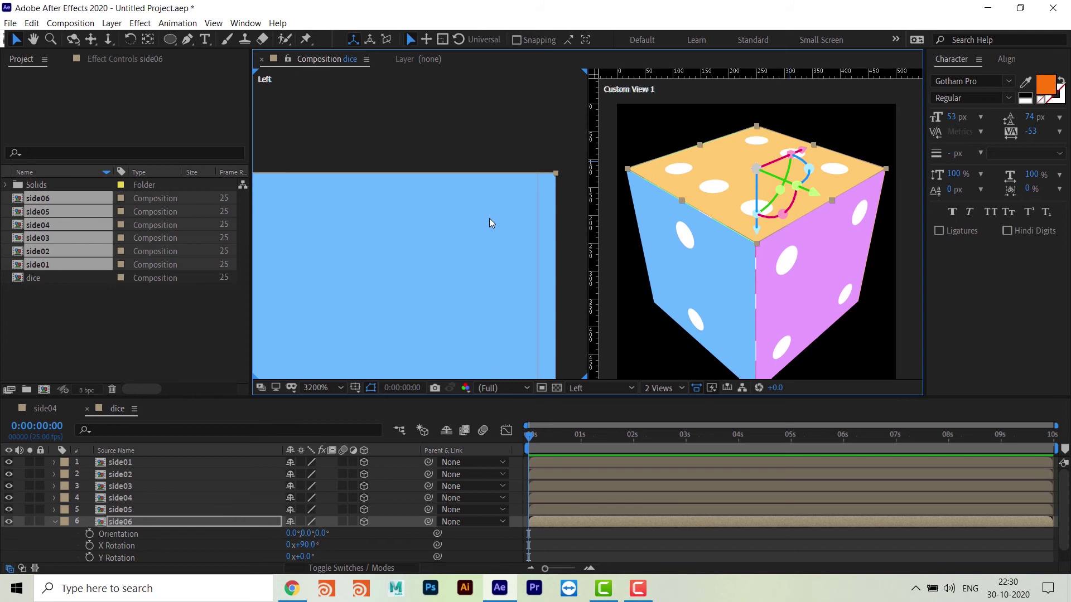
- Select side02 and examine its upper and lower corners up close in the Left view for alignment with the adjoining faces
left_click_drag(494, 273, 508, 267)
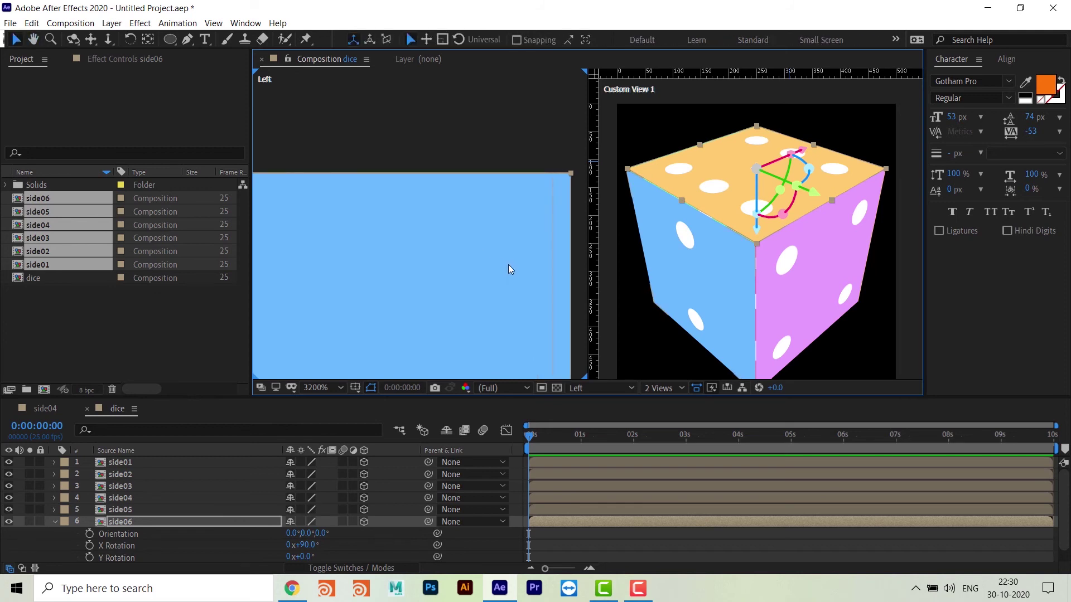
key("comma")
key("comma")
key("period")
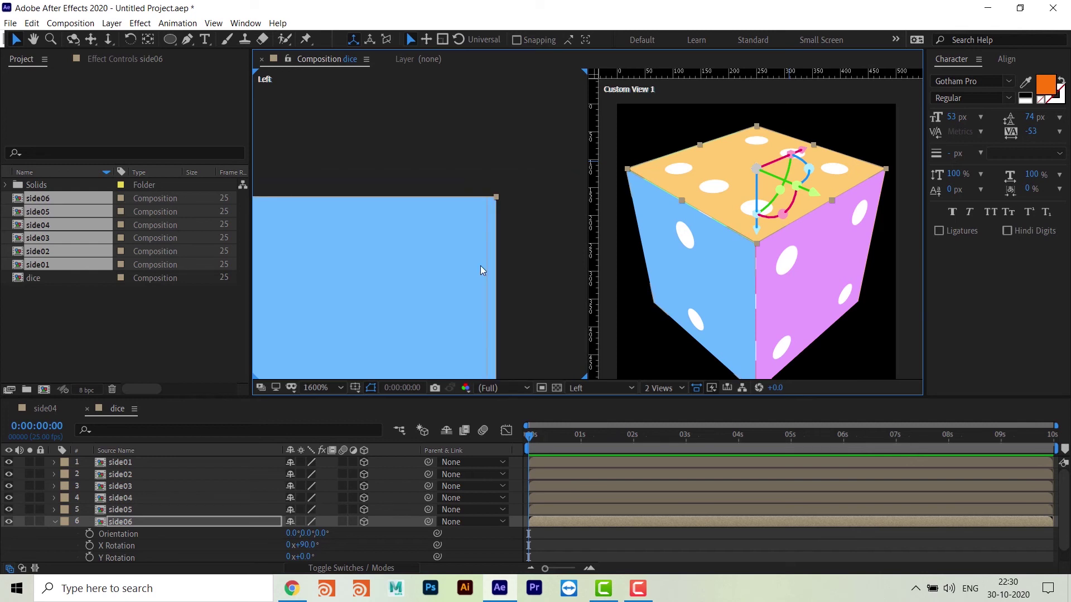
key("period")
left_click(458, 268)
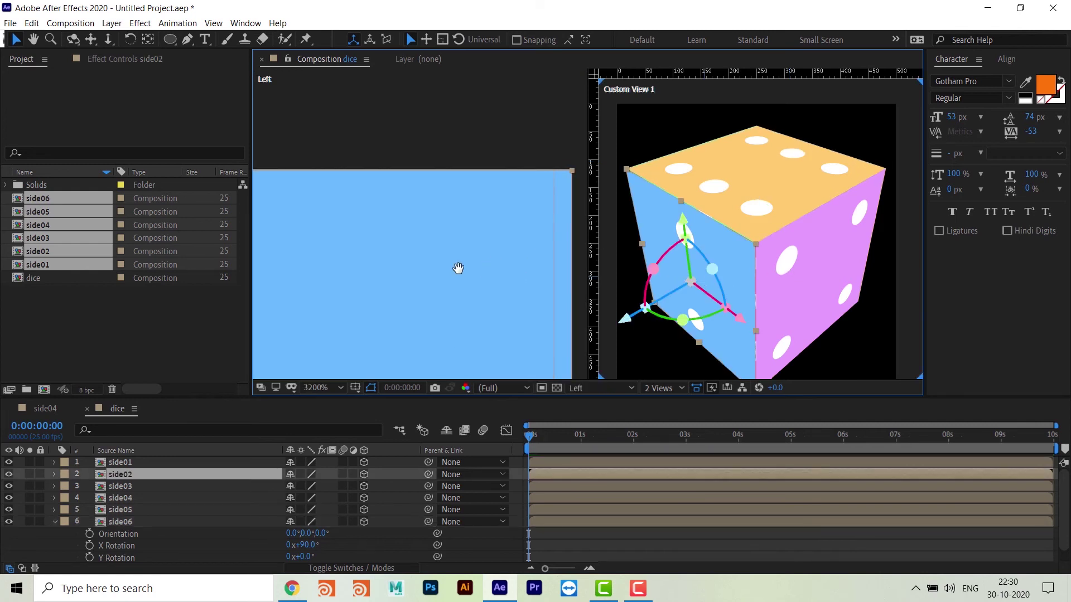
left_click_drag(458, 268, 375, 291)
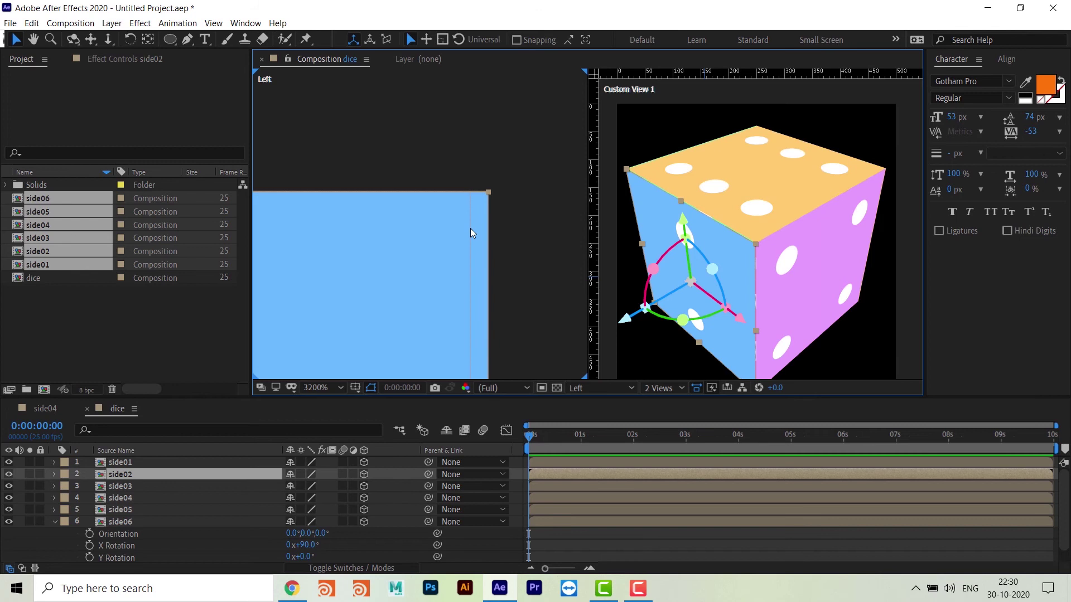
scroll(471, 232, "down", 5)
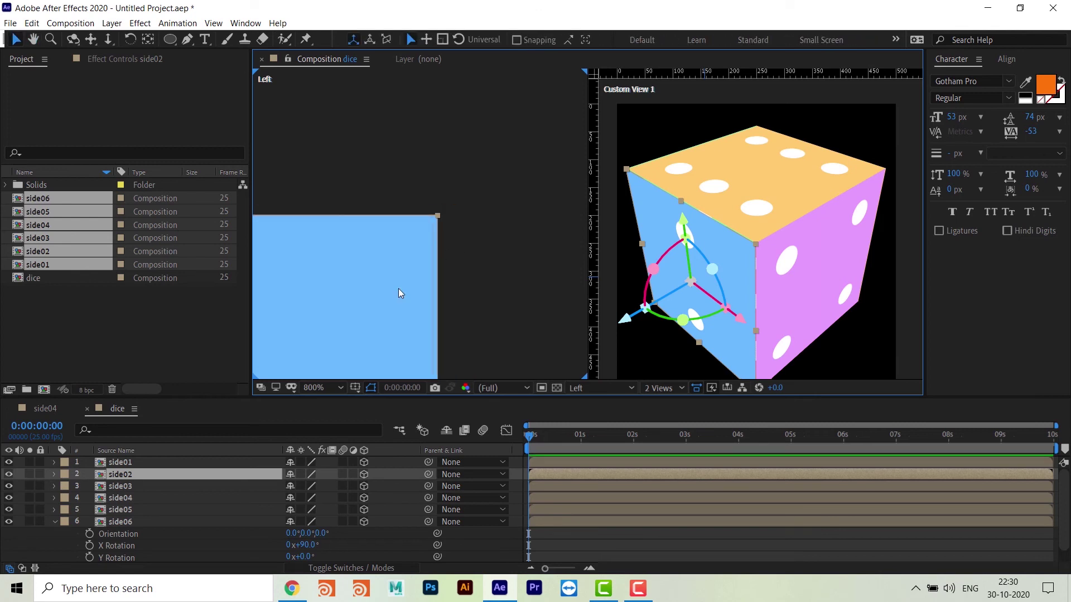
key("h")
scroll(462, 212, "up", 4)
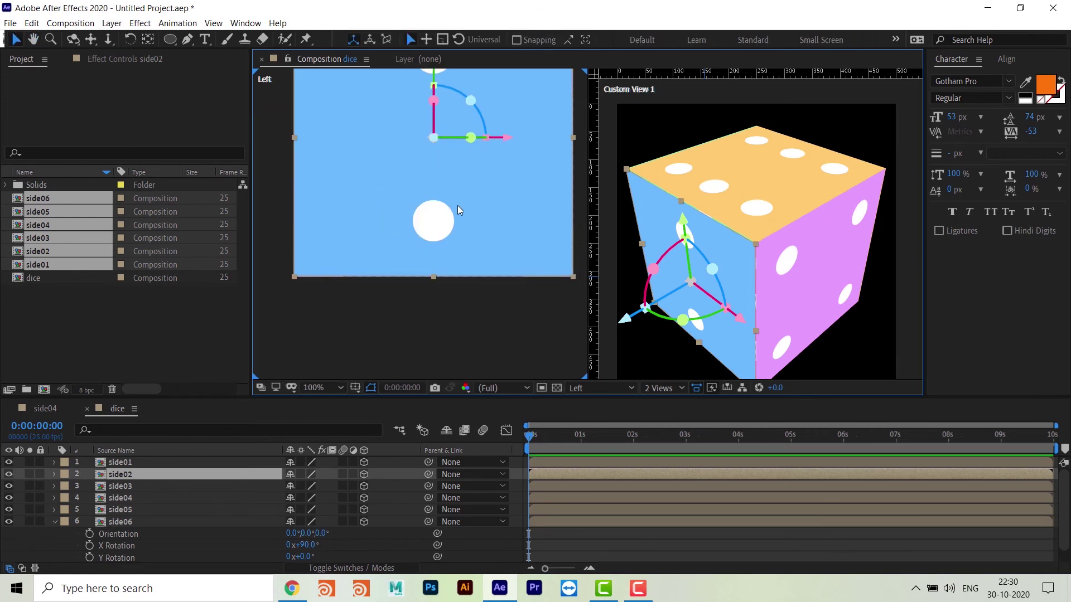
key("v")
scroll(428, 242, "up", 2)
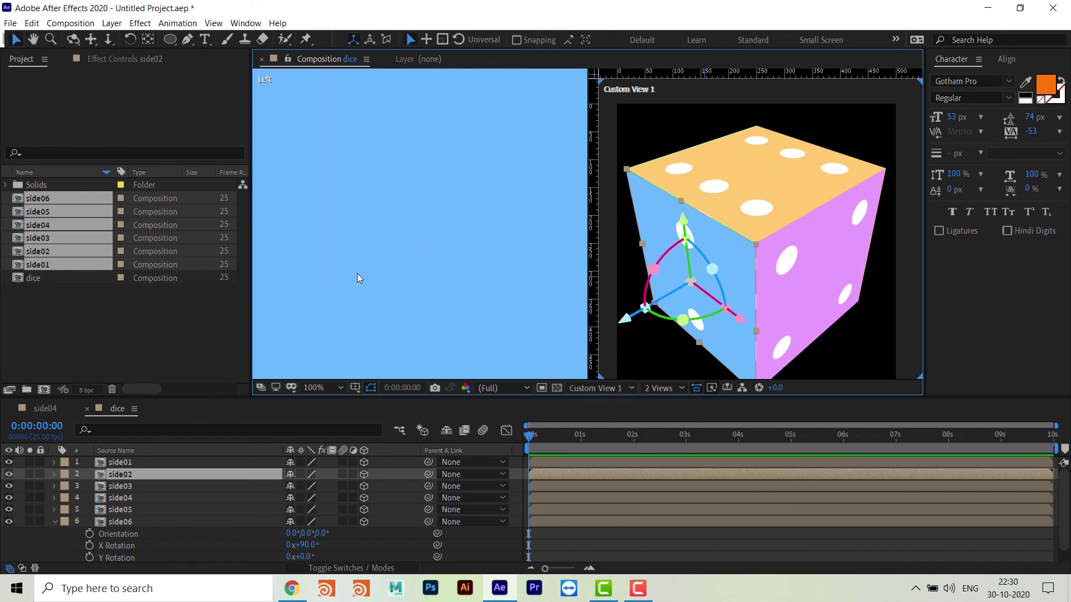
scroll(420, 215, "up", 1)
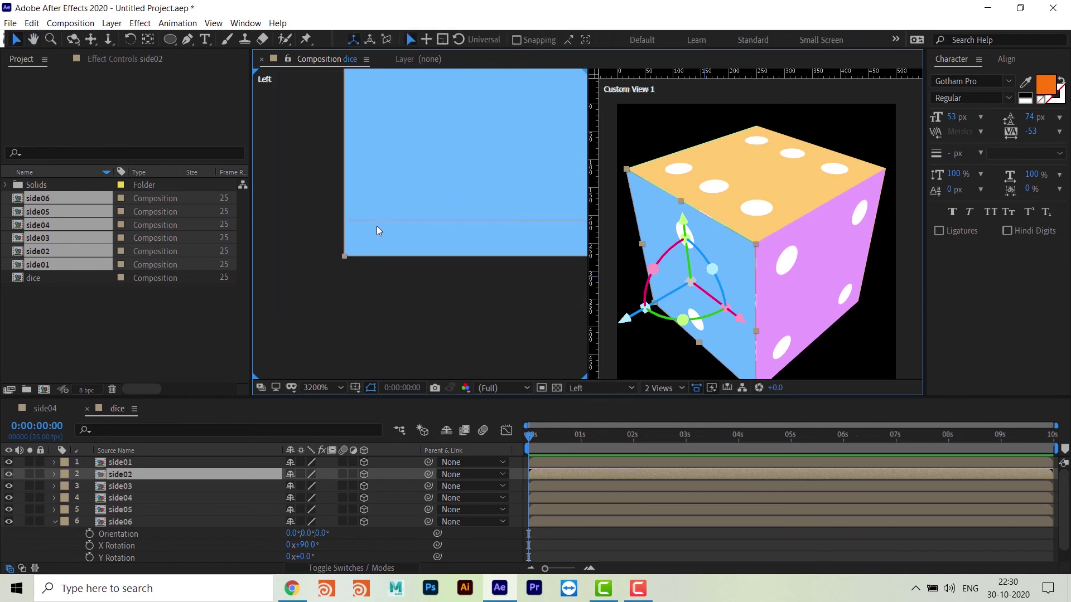
key("h")
left_click_drag(811, 349, 802, 270)
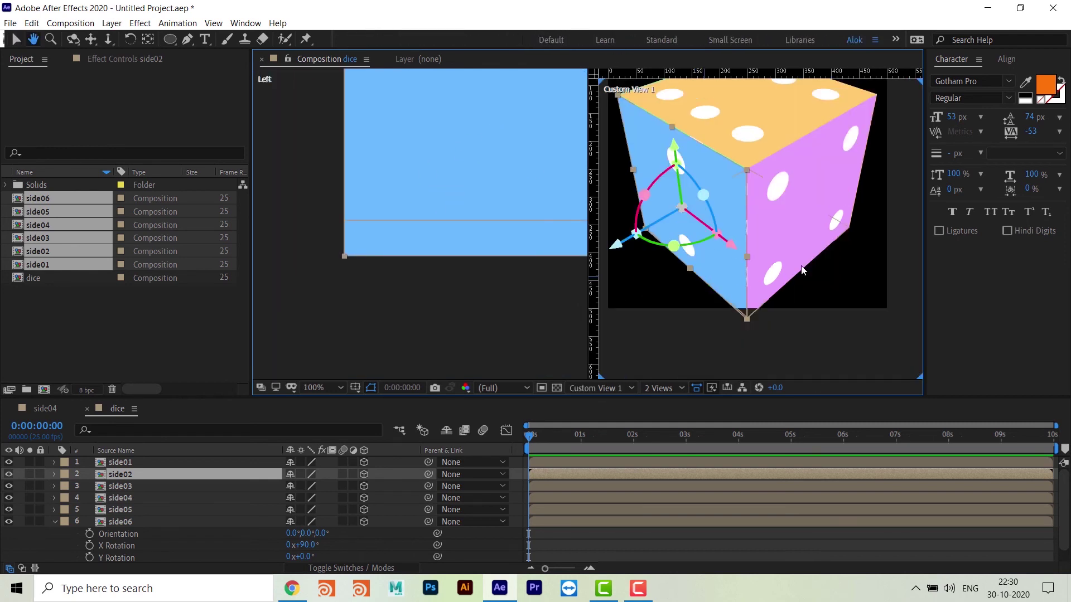
key("v")
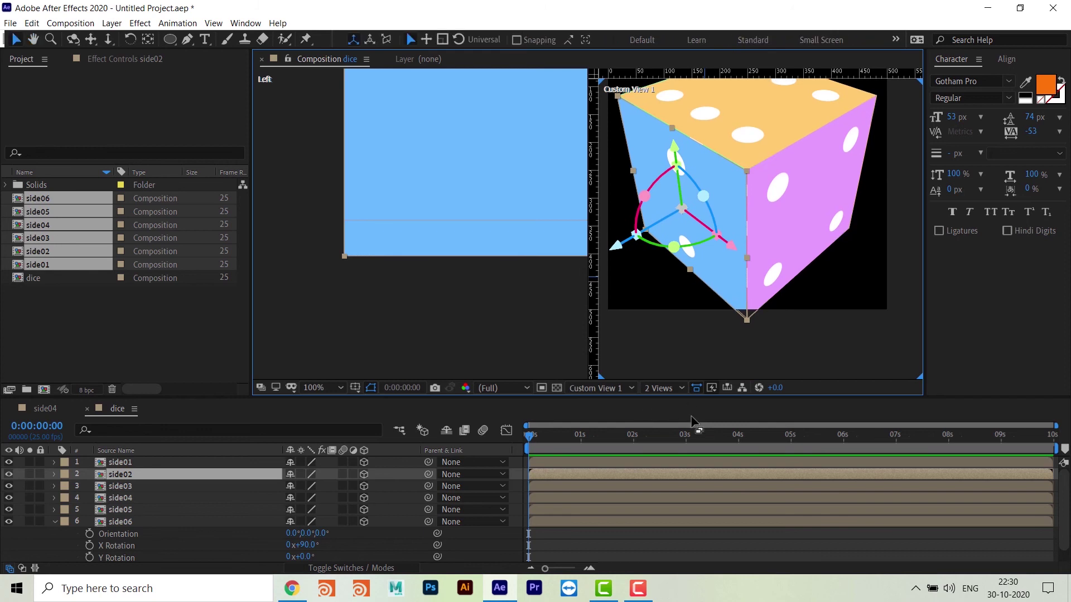
- Collapse side06's properties and check the cube's lower edge in the Left view with side01 and side02 selected in turn
left_click(651, 352)
left_click(54, 523)
left_click(132, 463)
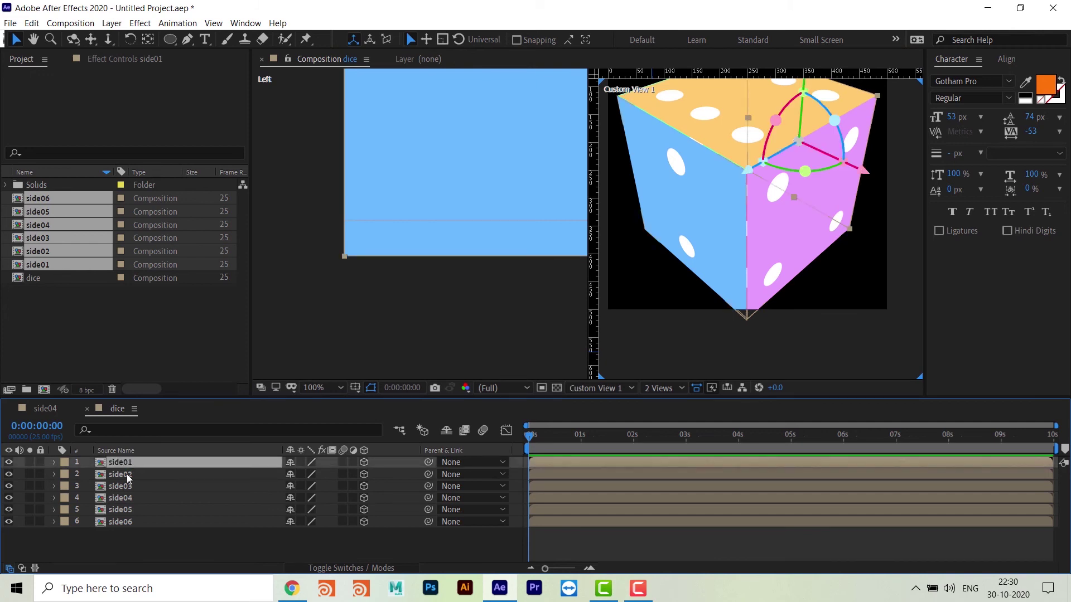
key("h")
scroll(461, 305, "up", 7)
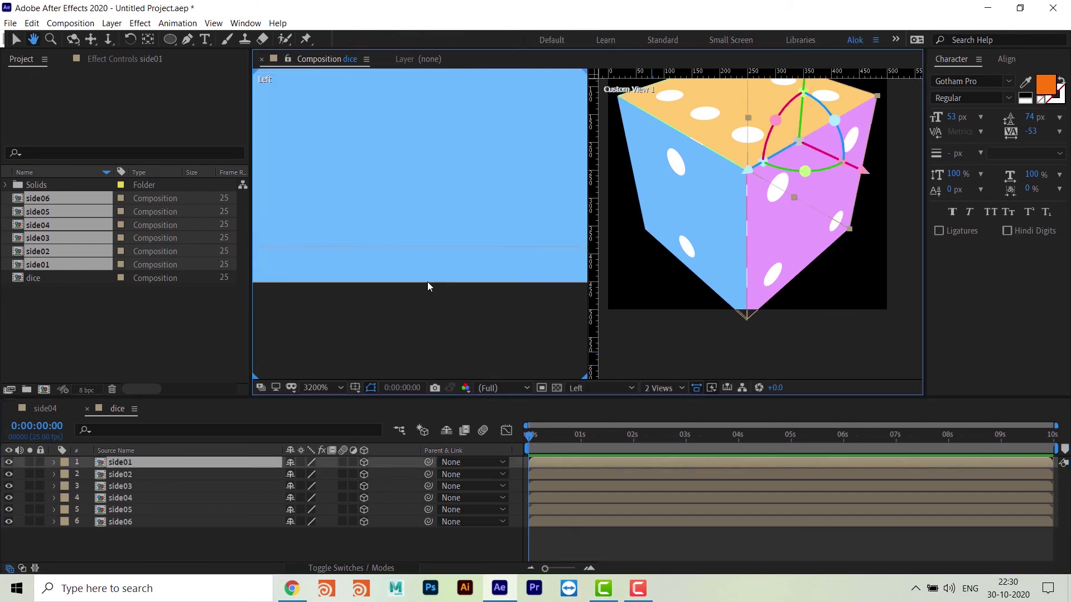
scroll(427, 282, "down", 3)
left_click_drag(413, 275, 236, 280)
key("v")
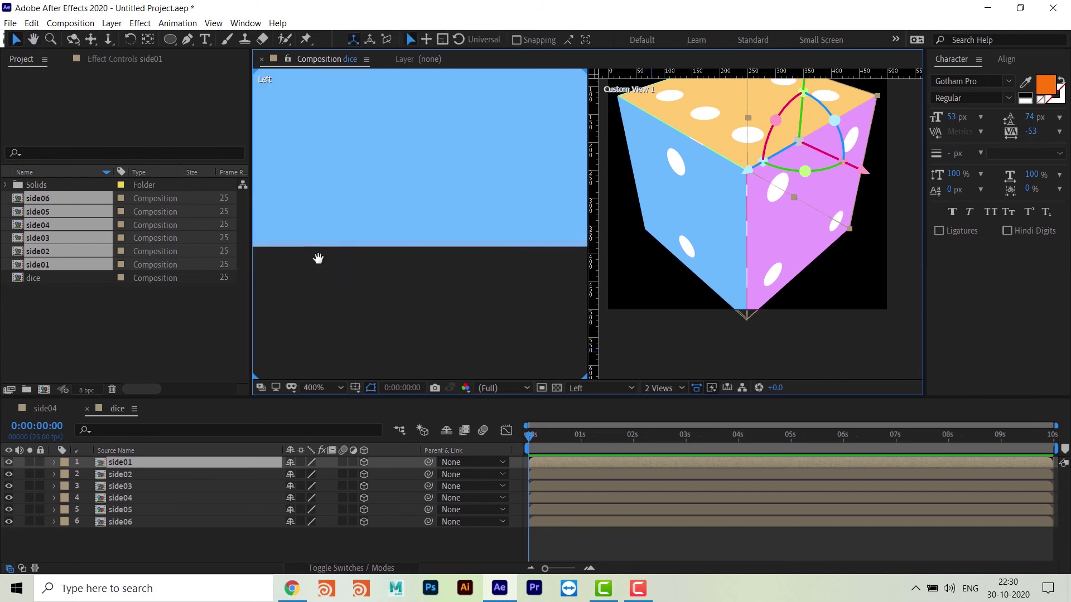
left_click_drag(385, 283, 445, 258)
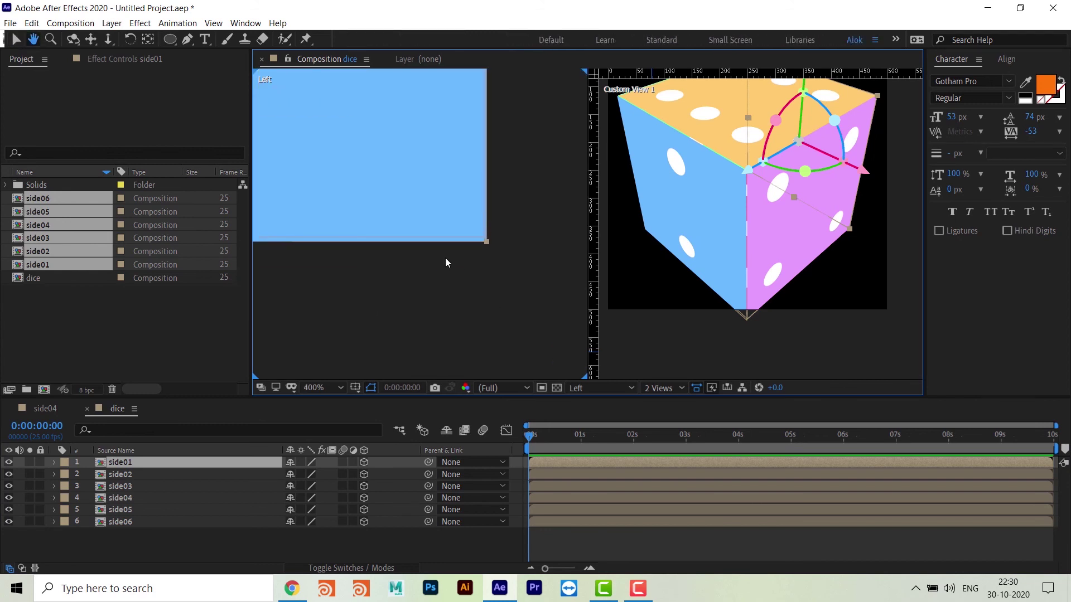
left_click(133, 479)
- Select side05 and nudge it down towards the cube's exact bottom edge in the Left view
left_click(130, 510)
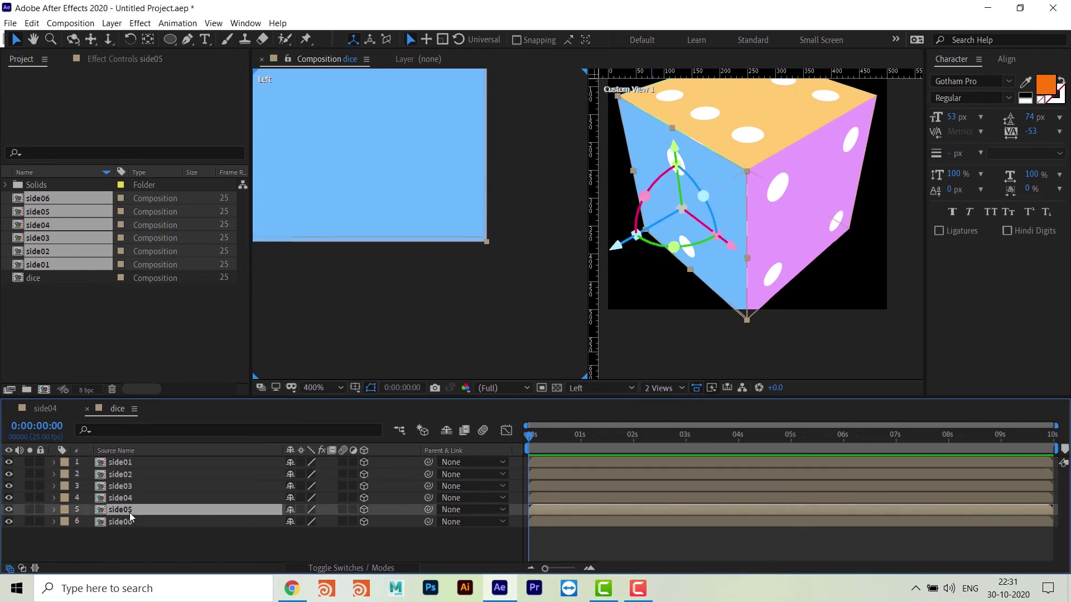
left_click_drag(350, 301, 458, 284)
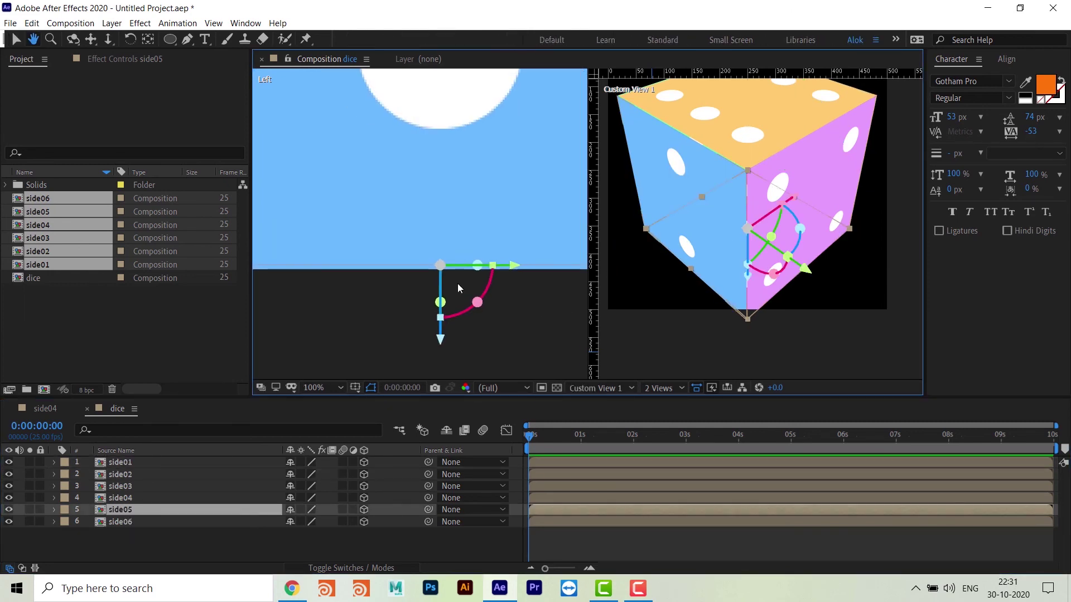
scroll(426, 293, "up", 4)
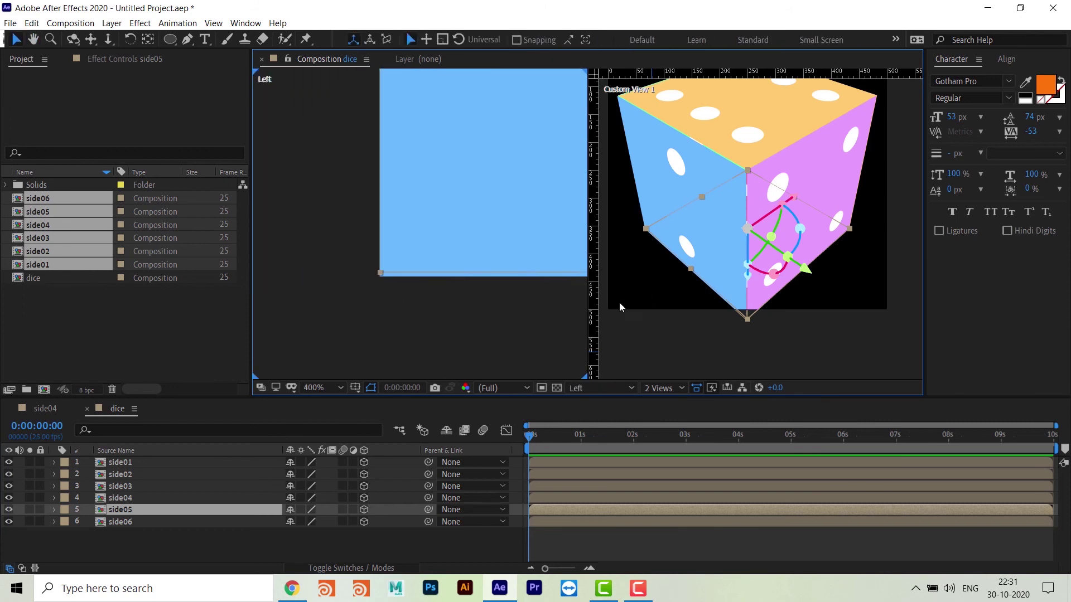
scroll(444, 141, "up", 3)
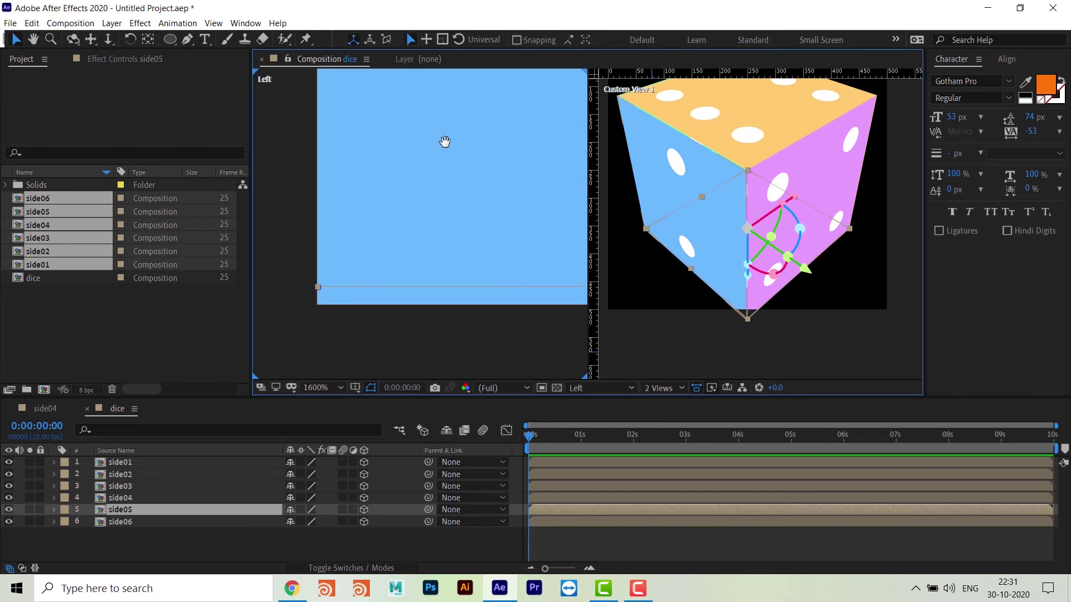
scroll(453, 252, "up", 3)
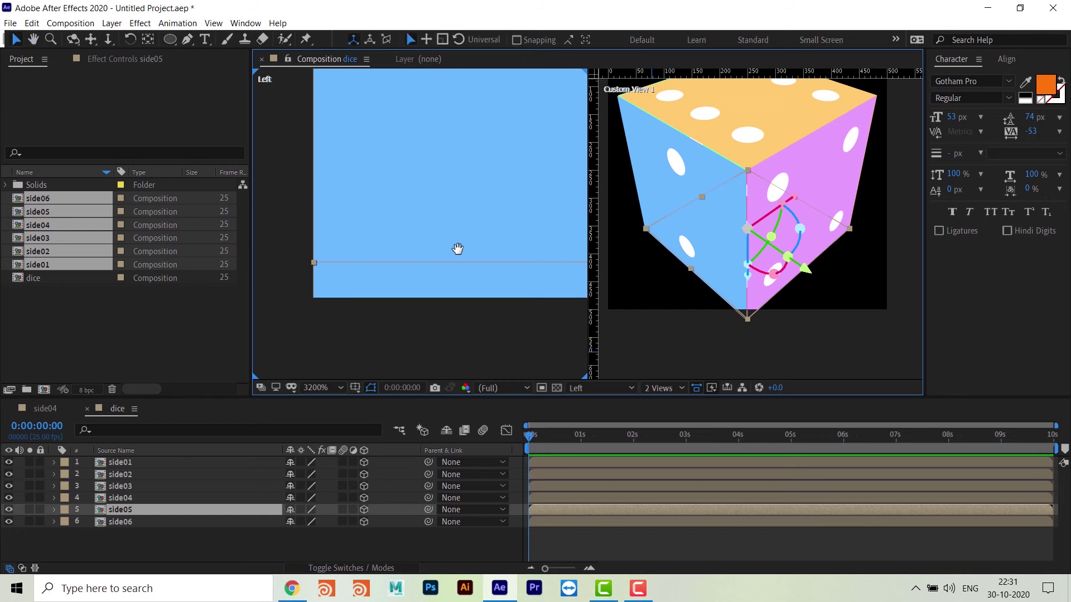
key("Down")
key("Down")
key("Down")
key("Down")
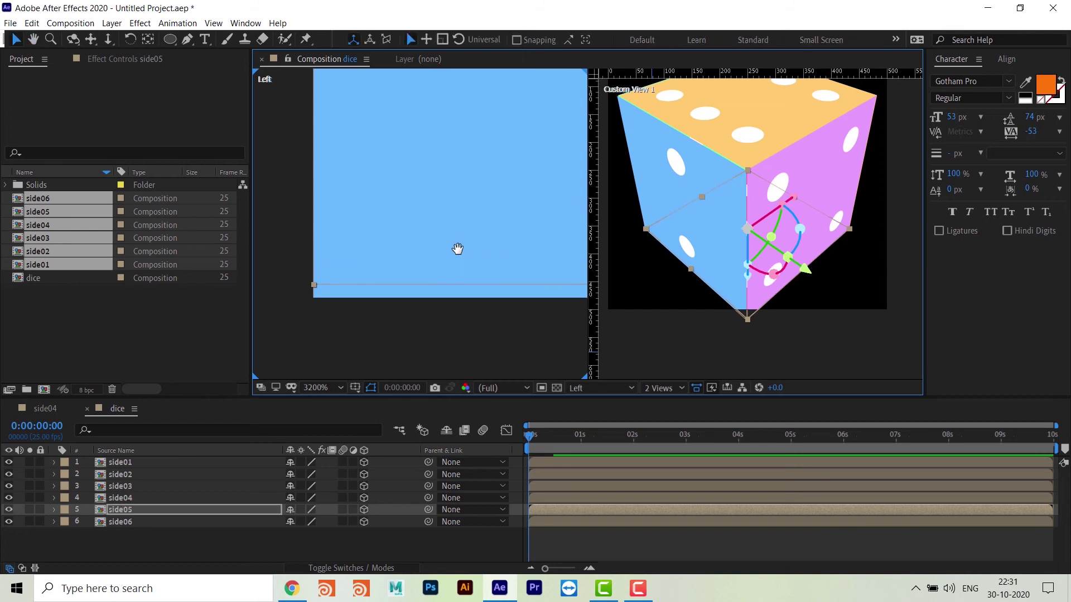
key("Up")
- Deselect side05 and check the whole assembled cube in the Left view and Custom View 1
left_click(847, 328)
scroll(393, 291, "down", 8)
scroll(447, 249, "up", 4)
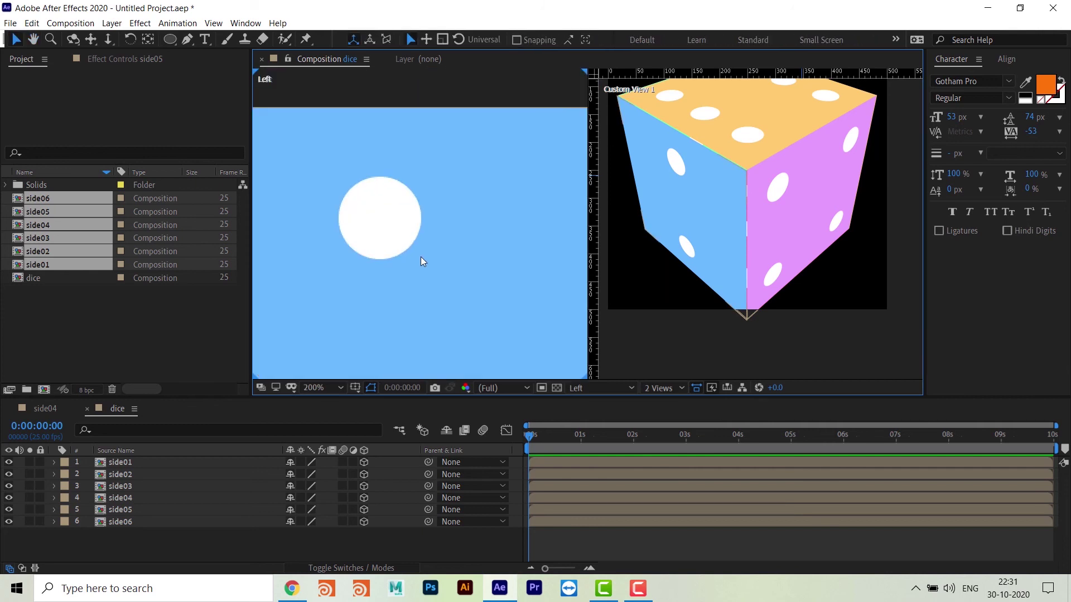
scroll(758, 253, "down", 2)
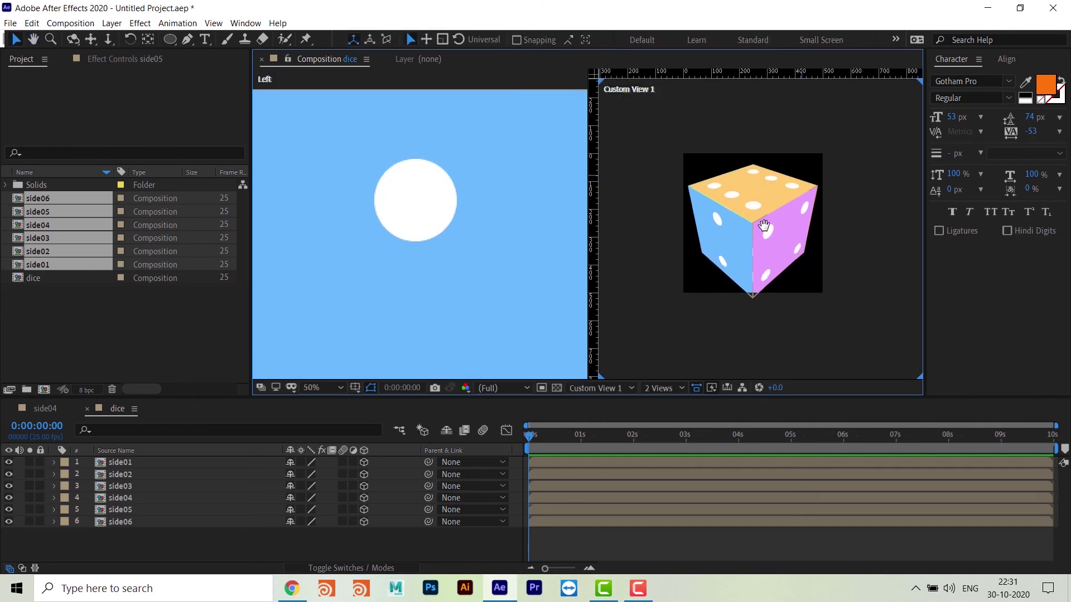
scroll(463, 222, "down", 3)
key("v")
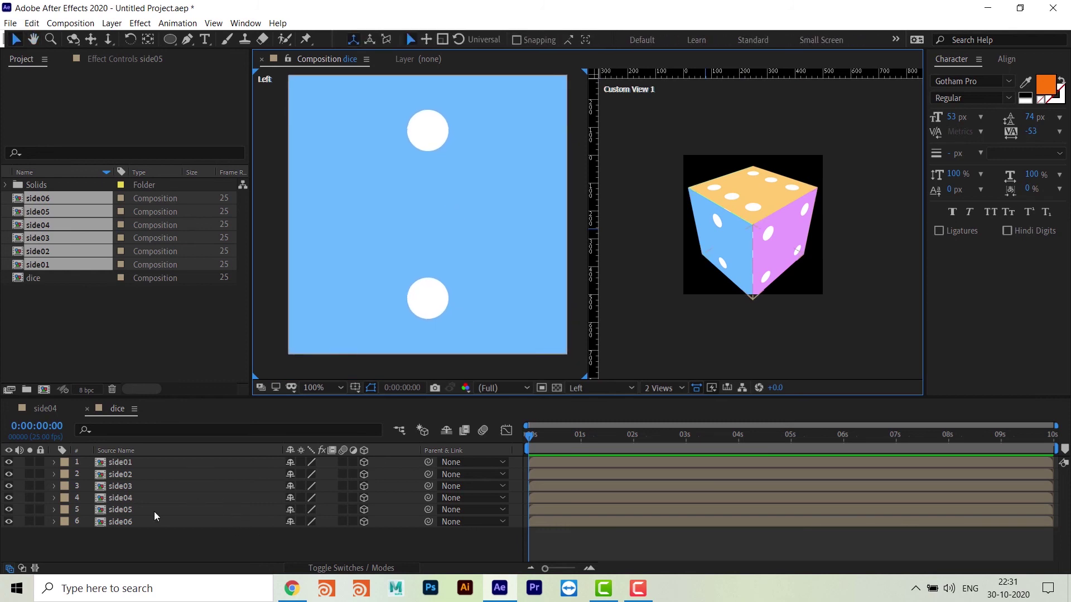
- Create a new 1920 × 1080 px composition with square pixels at 25 frames per second and a duration of 0:00:10:00
left_click(179, 337)
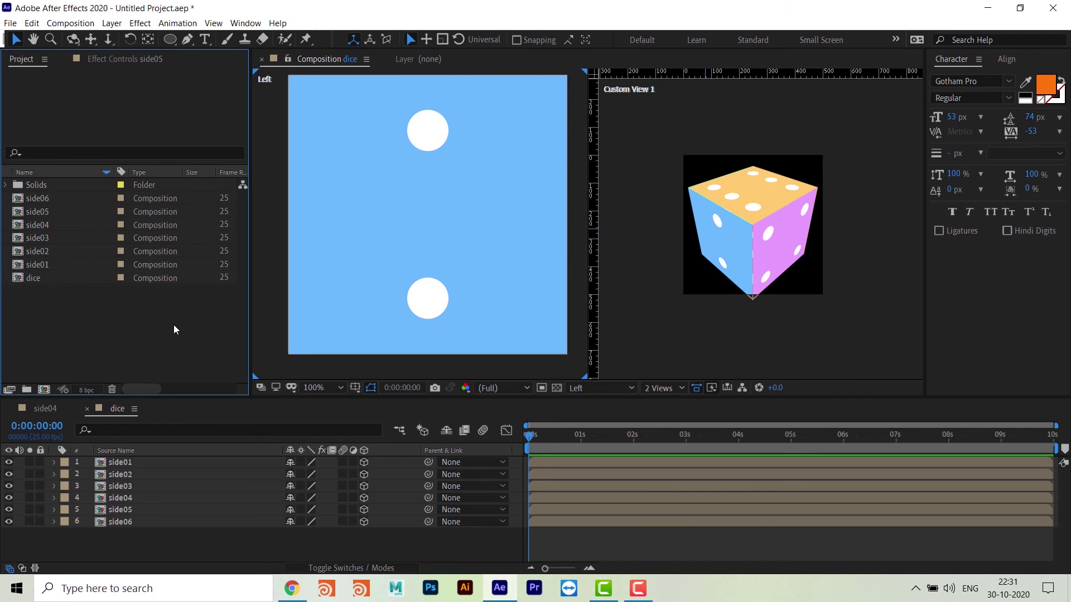
key("ctrl+n")
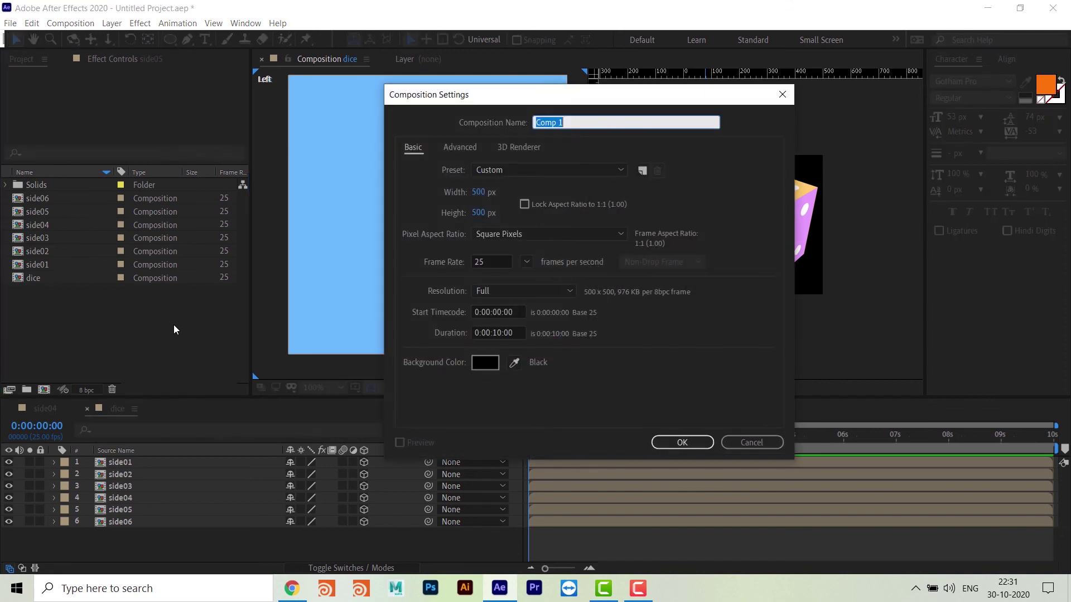
left_click(478, 191)
type("1920")
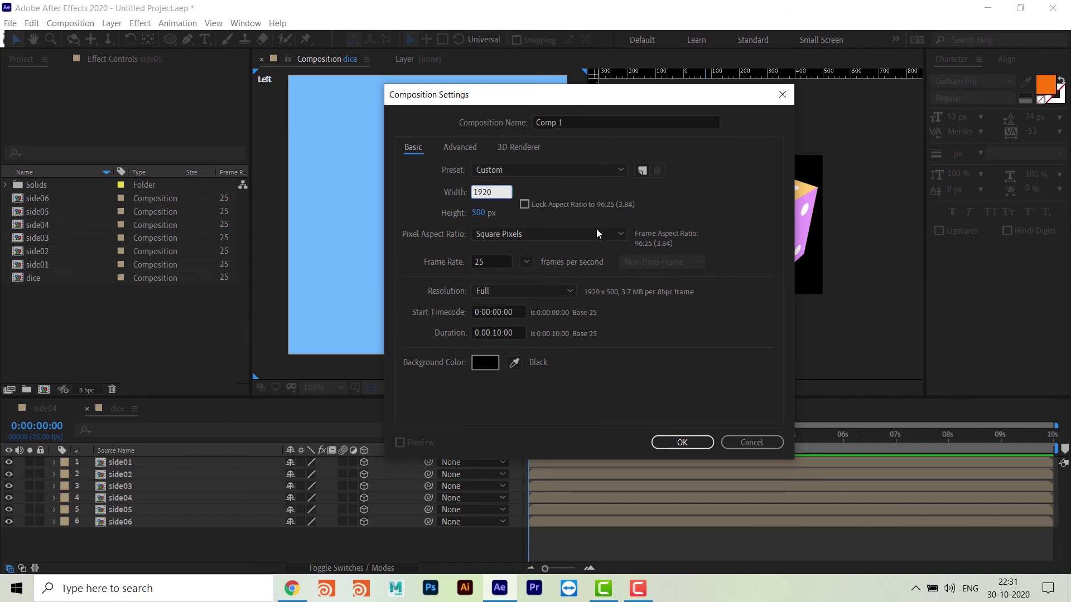
left_click(481, 213)
type("1")
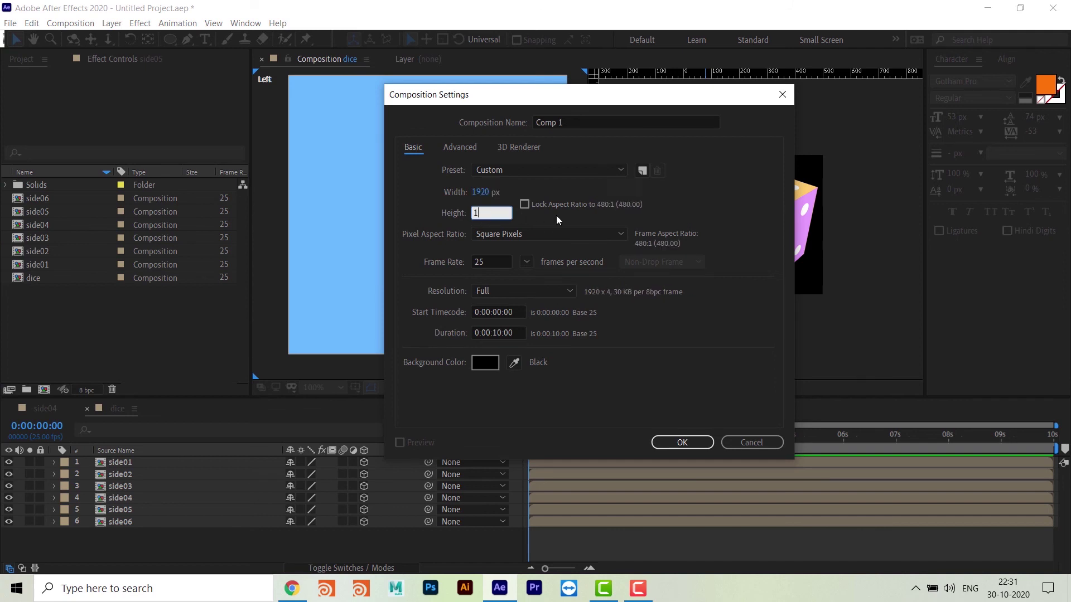
type("080")
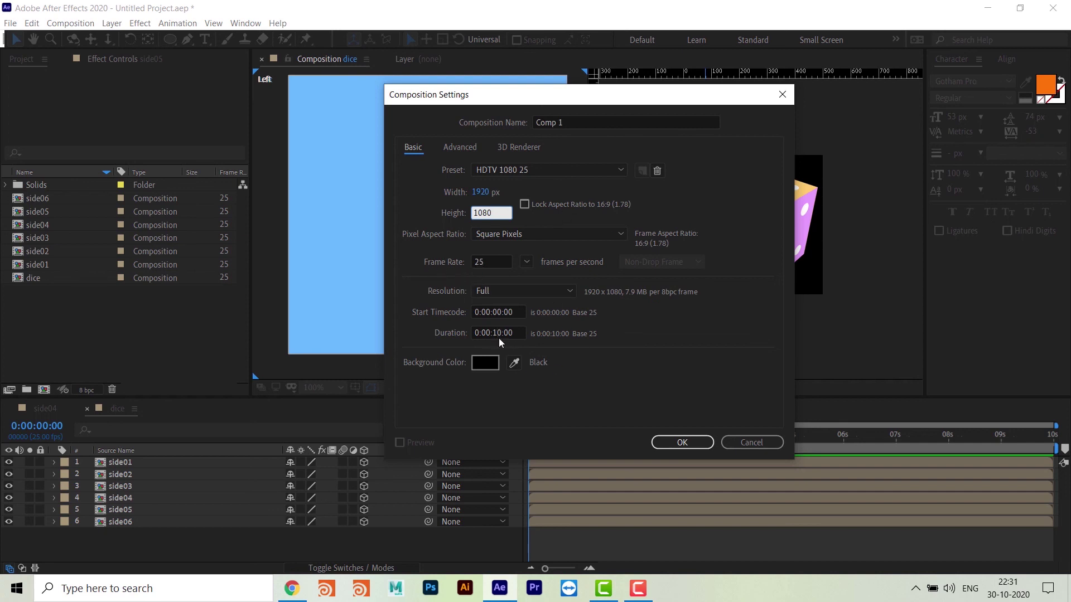
left_click(685, 443)
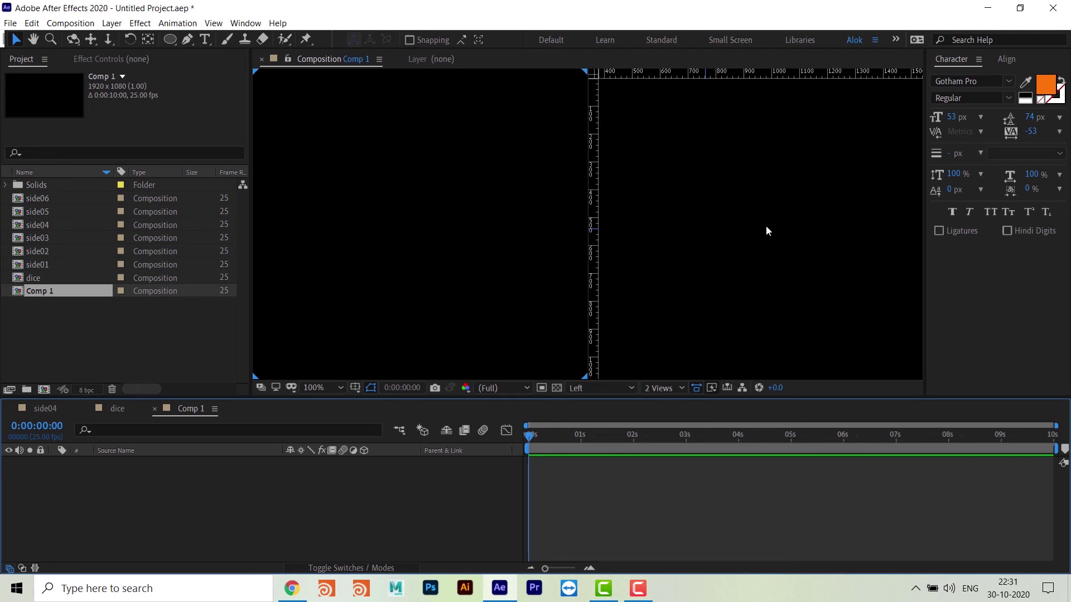
- Add the dice composition as a layer in the Comp 1 timeline and fit the composition in both views
scroll(765, 224, "down", 3)
scroll(755, 230, "up", 1)
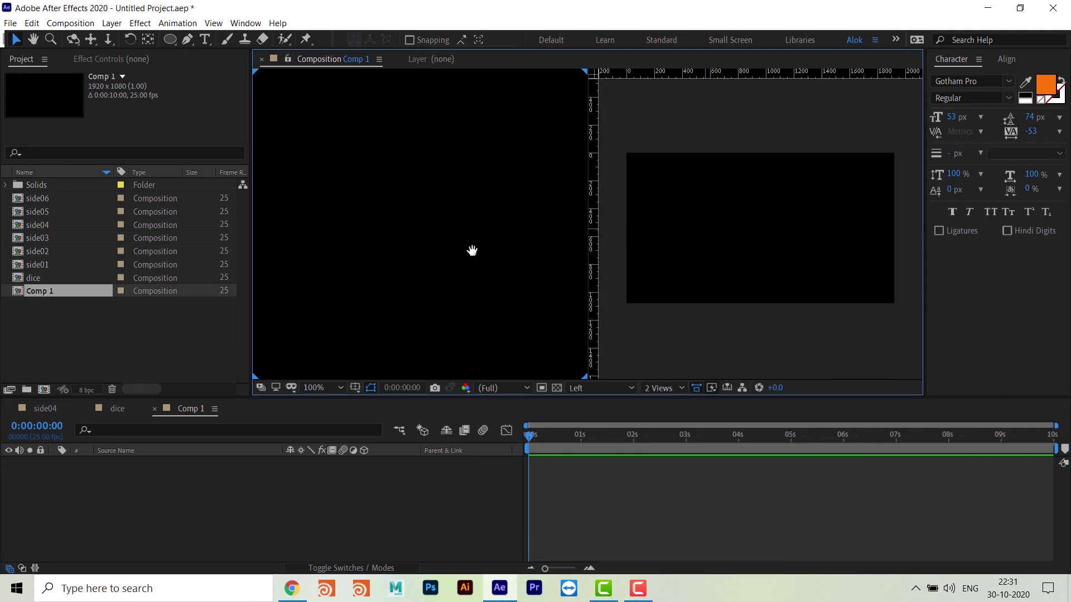
left_click(46, 333)
left_click(20, 278)
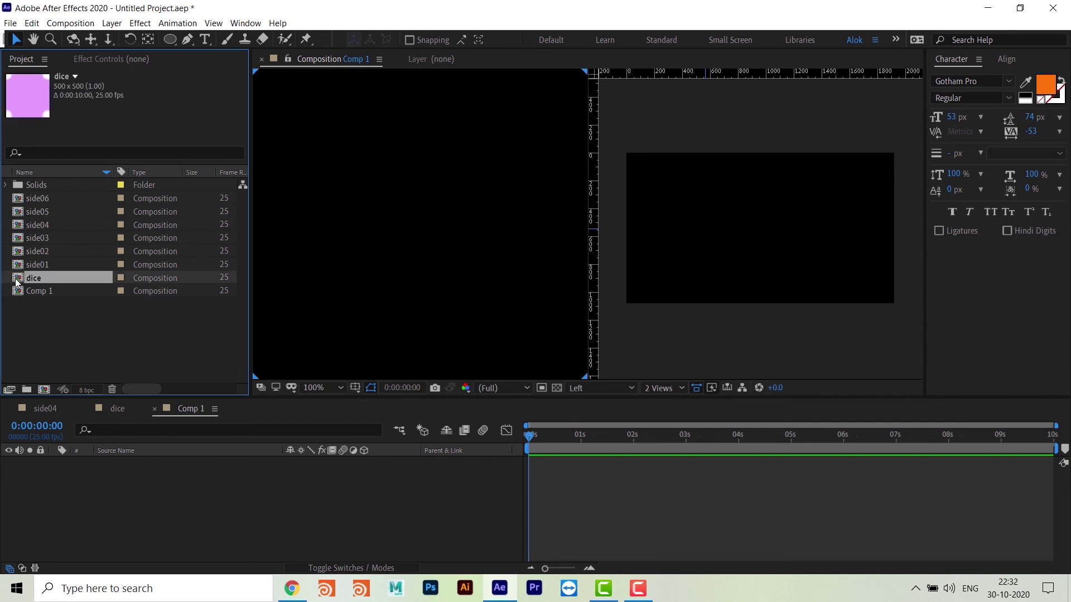
left_click_drag(19, 281, 66, 516)
scroll(444, 229, "down", 6)
scroll(461, 222, "up", 4)
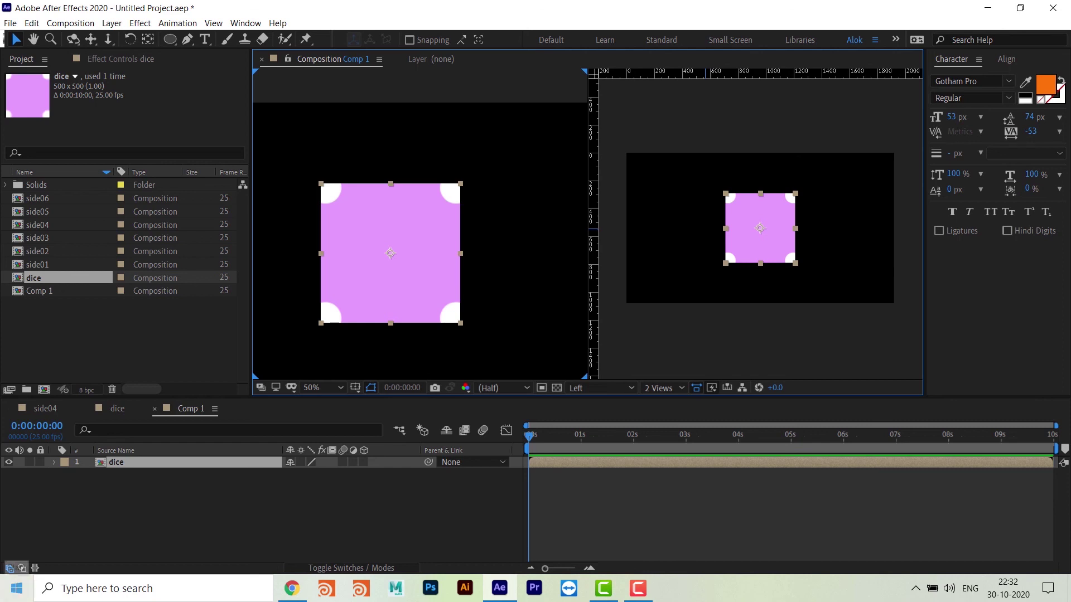
- Make the dice layer 3D and enable Collapse Transformations for it
left_click(363, 463)
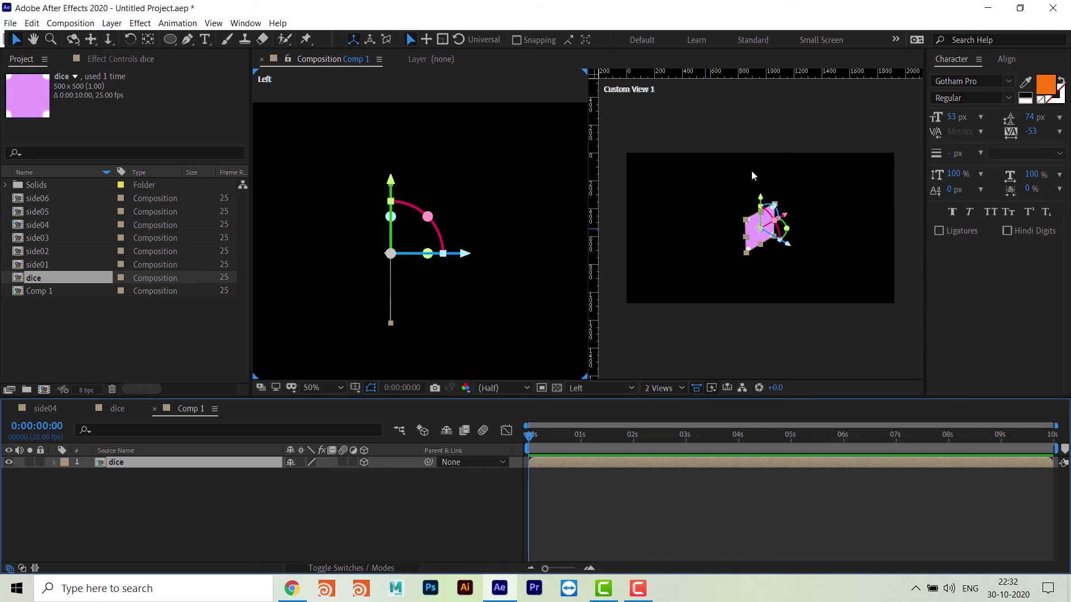
scroll(795, 257, "up", 5)
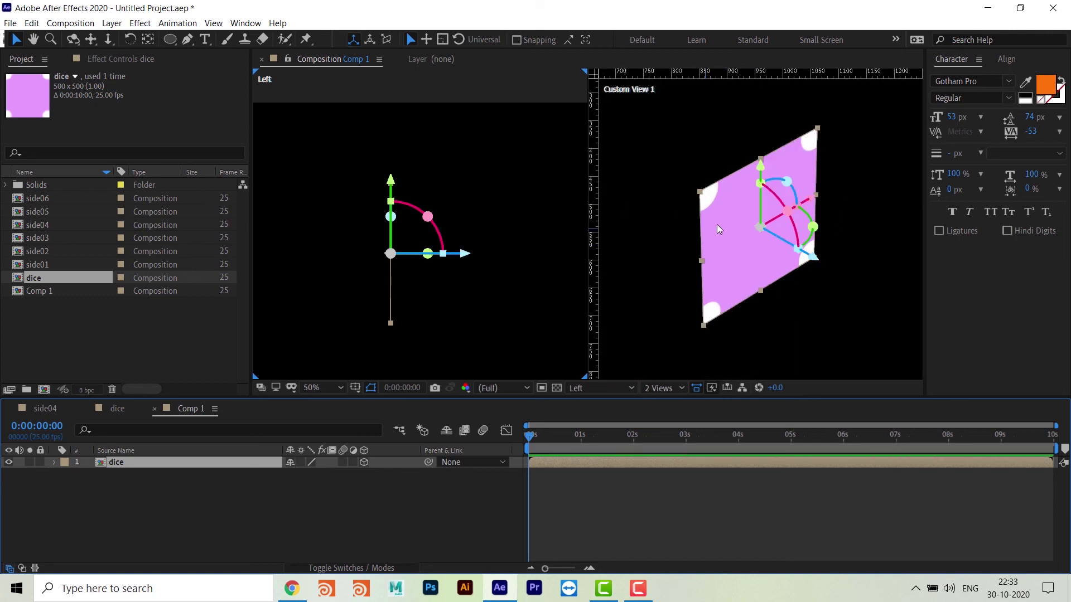
scroll(808, 317, "down", 3)
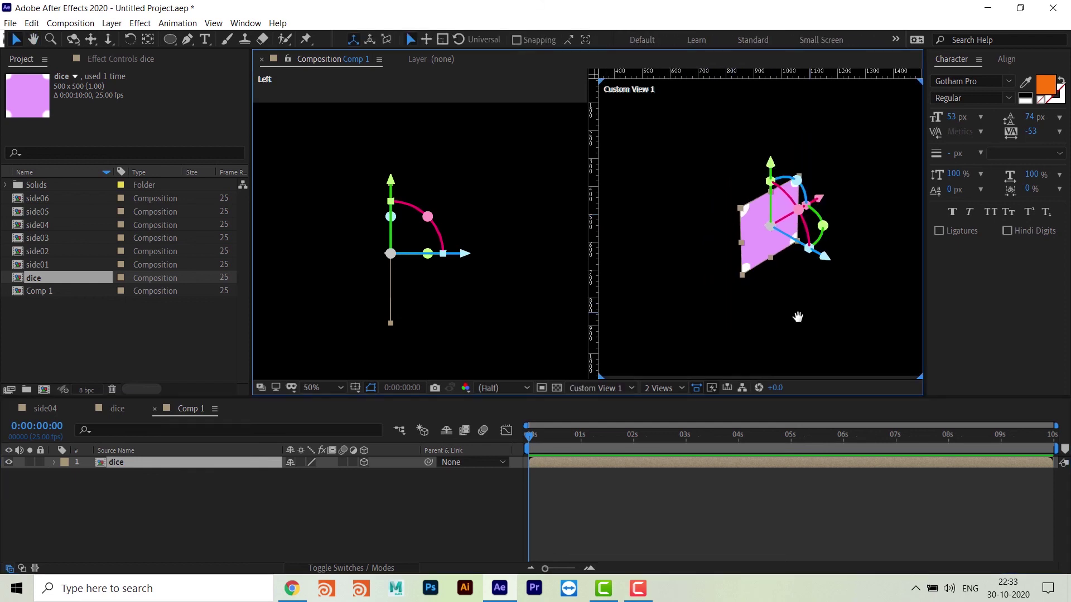
left_click(300, 463)
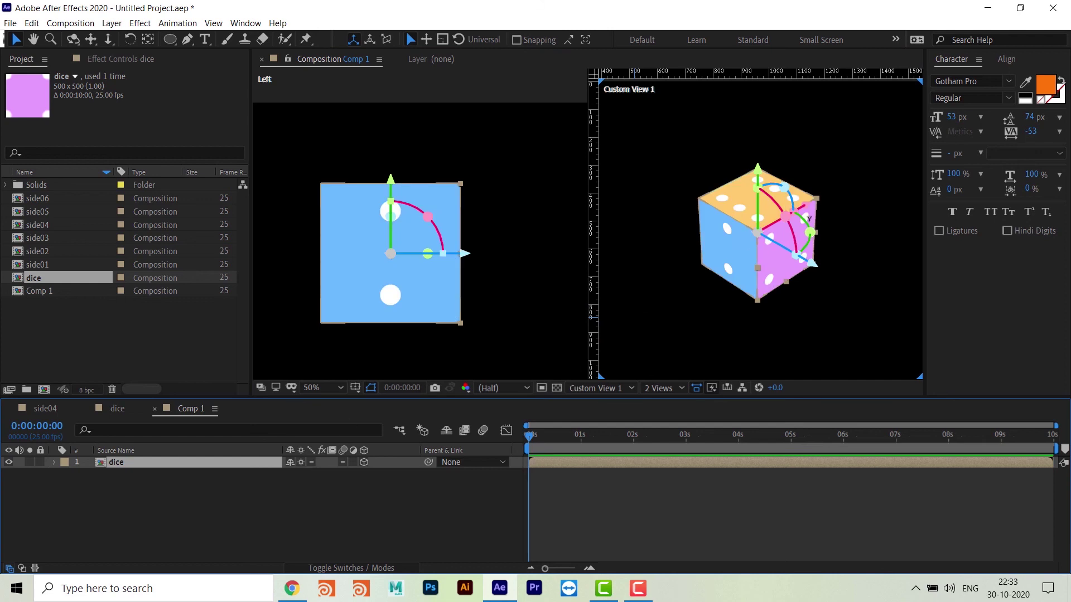
- Try moving the dice layer with its 3D position handles in Custom View 1
left_click(825, 313)
left_click(777, 239)
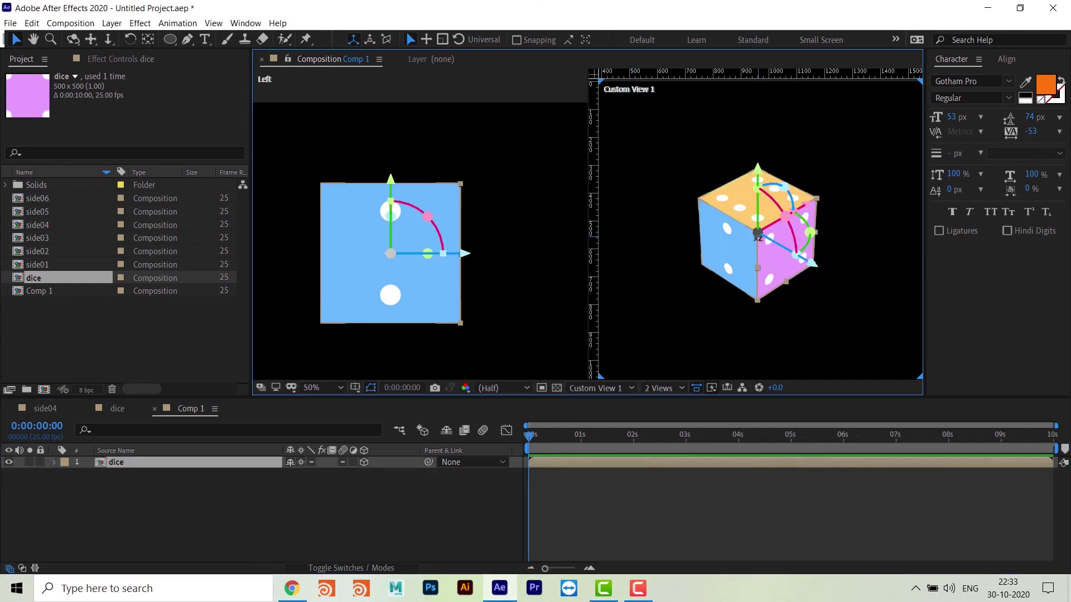
left_click_drag(758, 234, 818, 323)
mouse_move(783, 245)
left_mouse_down()
mouse_move(778, 231)
mouse_move(789, 239)
mouse_move(752, 229)
mouse_move(788, 262)
left_mouse_up()
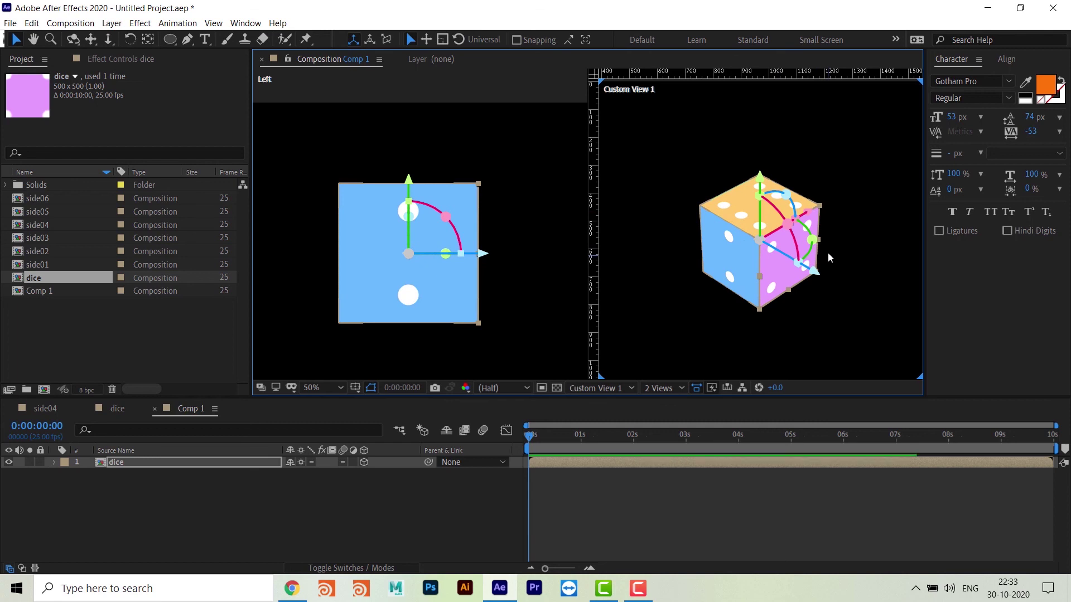
- Deselect the dice layer and examine the cube up close and from afar in Custom View 1
scroll(812, 287, "down", 4)
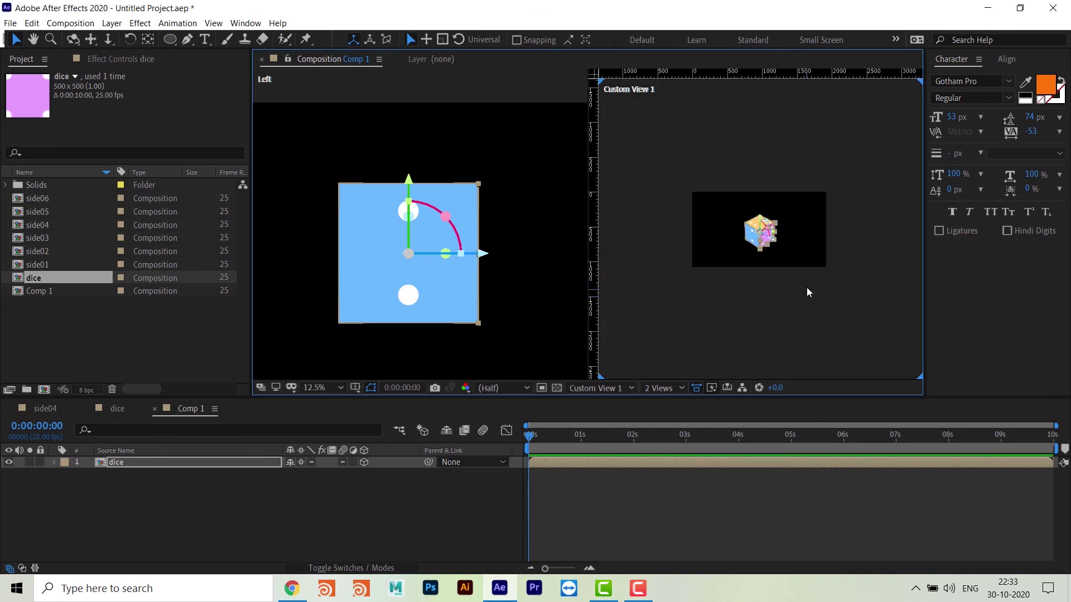
scroll(807, 286, "up", 6)
left_click(806, 293)
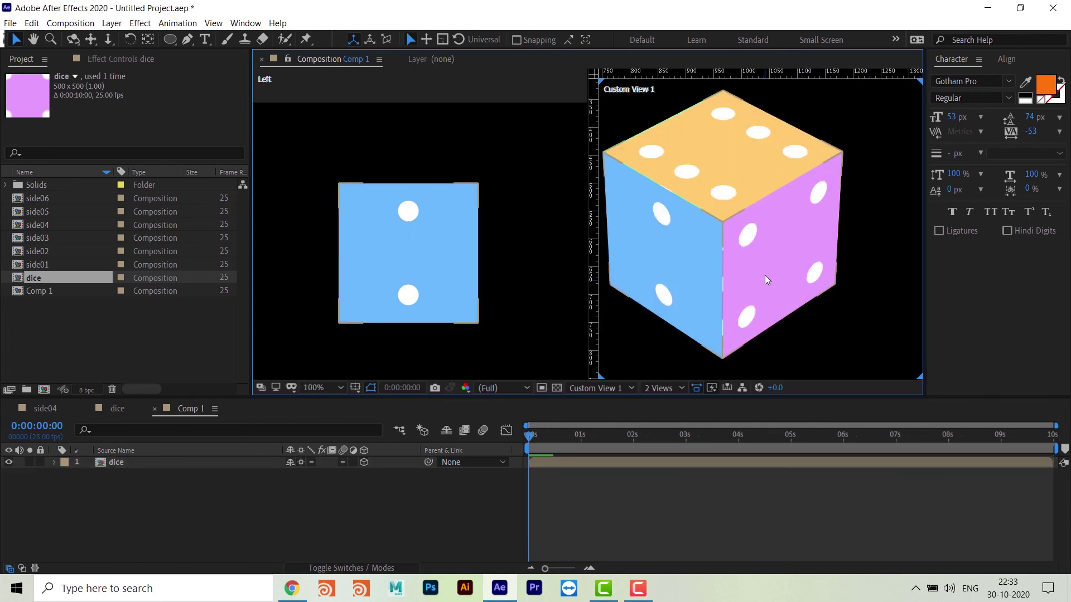
scroll(793, 252, "down", 4)
left_click(339, 474)
left_click(779, 256)
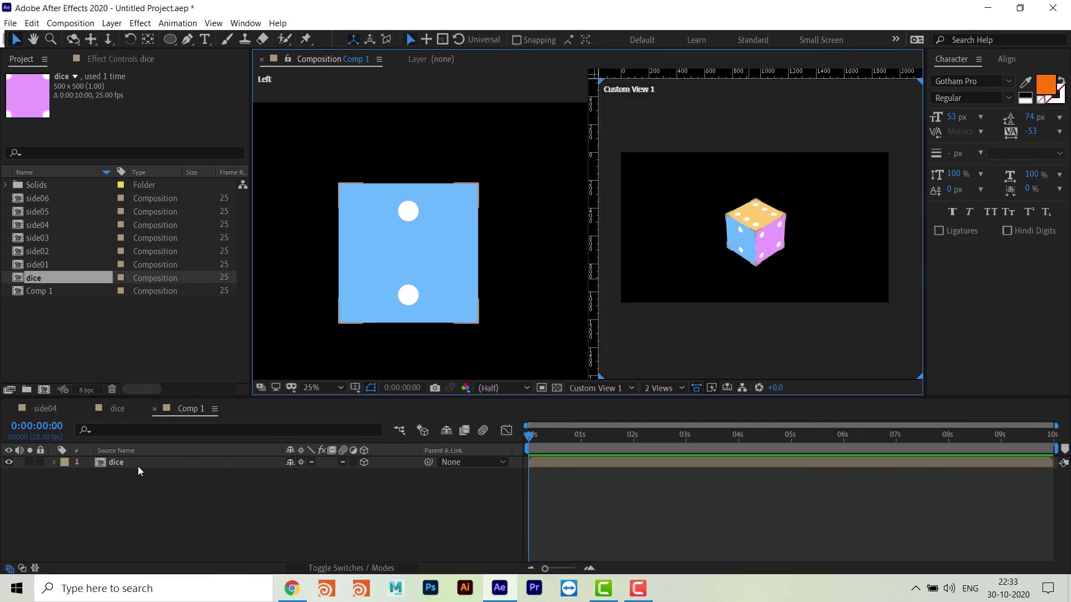
- Reveal the dice layer's rotation properties and try rotating the cube around its X axis
left_click(108, 463)
left_click_drag(795, 316, 767, 305)
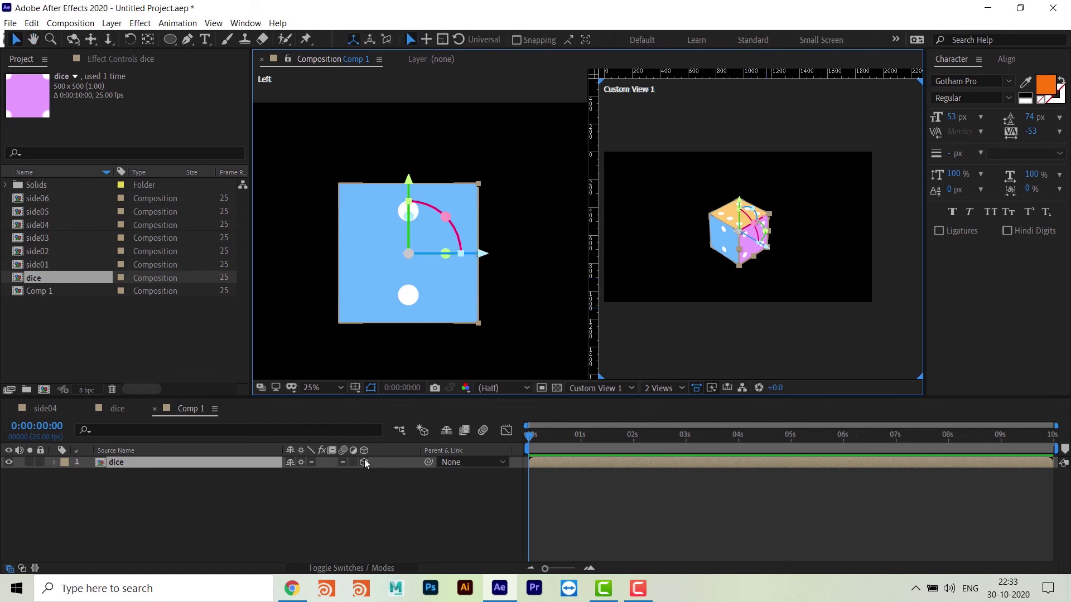
key("r")
left_click_drag(302, 486, 393, 507)
- Undo the trial rotation and move of the dice layer and its Collapse Transformations switch
key("ctrl+z")
key("ctrl+z")
key("ctrl+z")
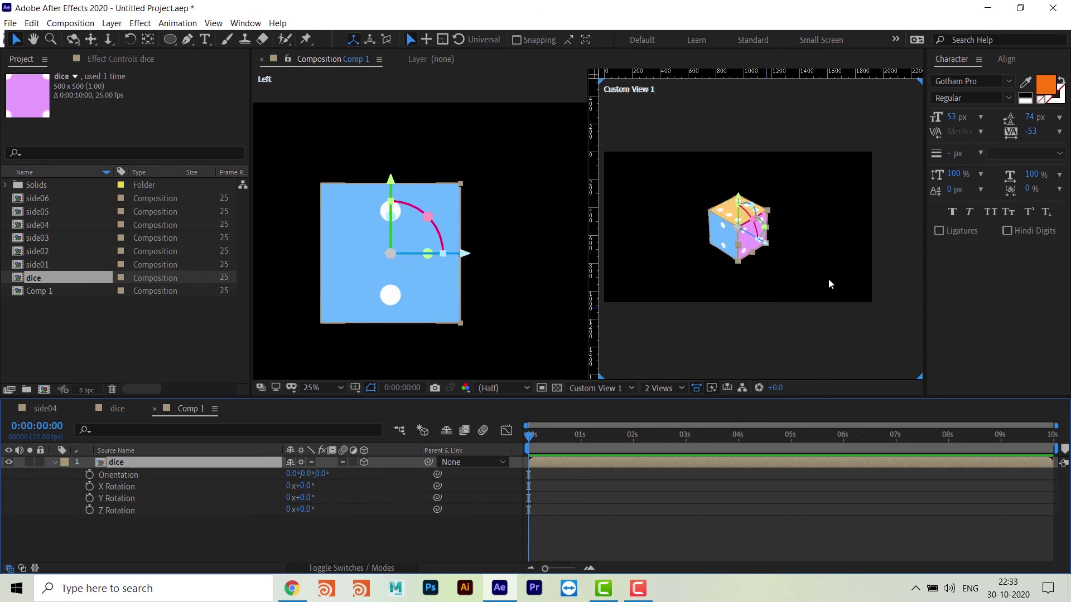
key("ctrl+z")
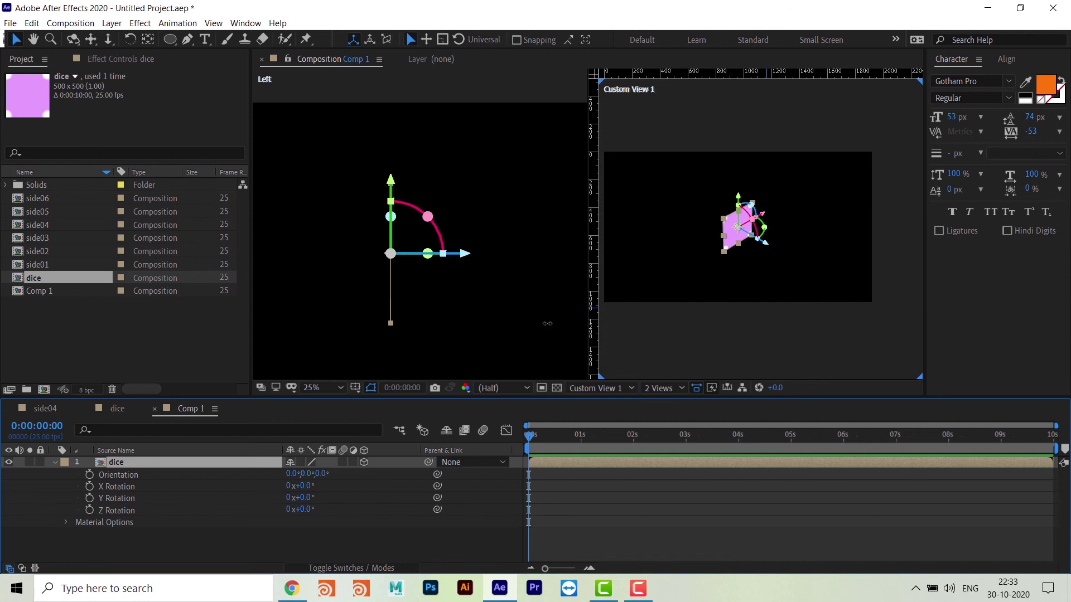
- Enable Collapse Transformations for the dice layer again and check the cube in Custom View 1
left_click(302, 462)
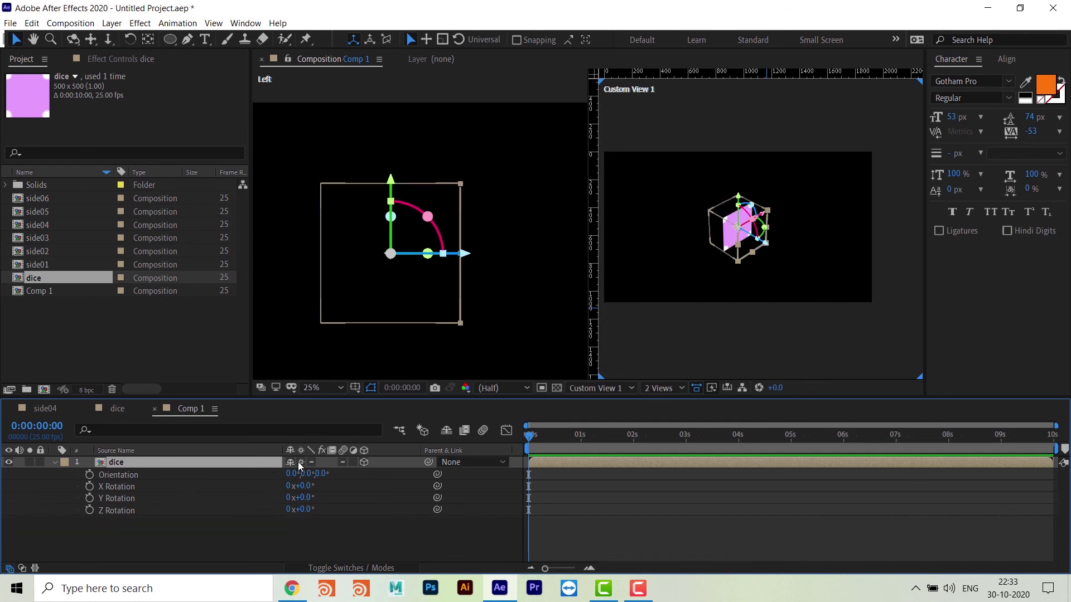
left_click_drag(727, 318, 697, 318)
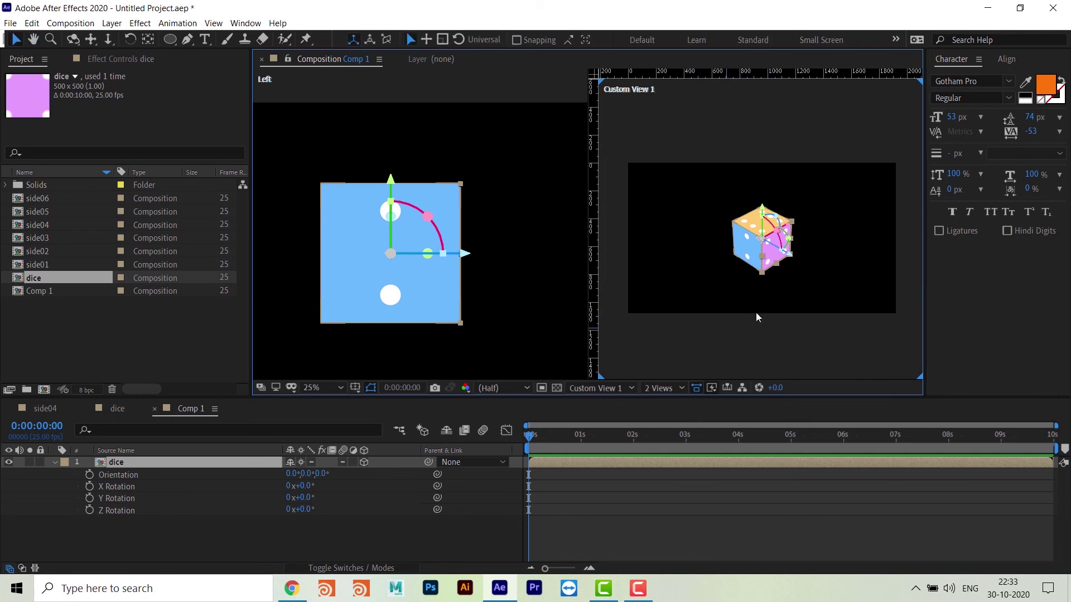
scroll(756, 287, "up", 2)
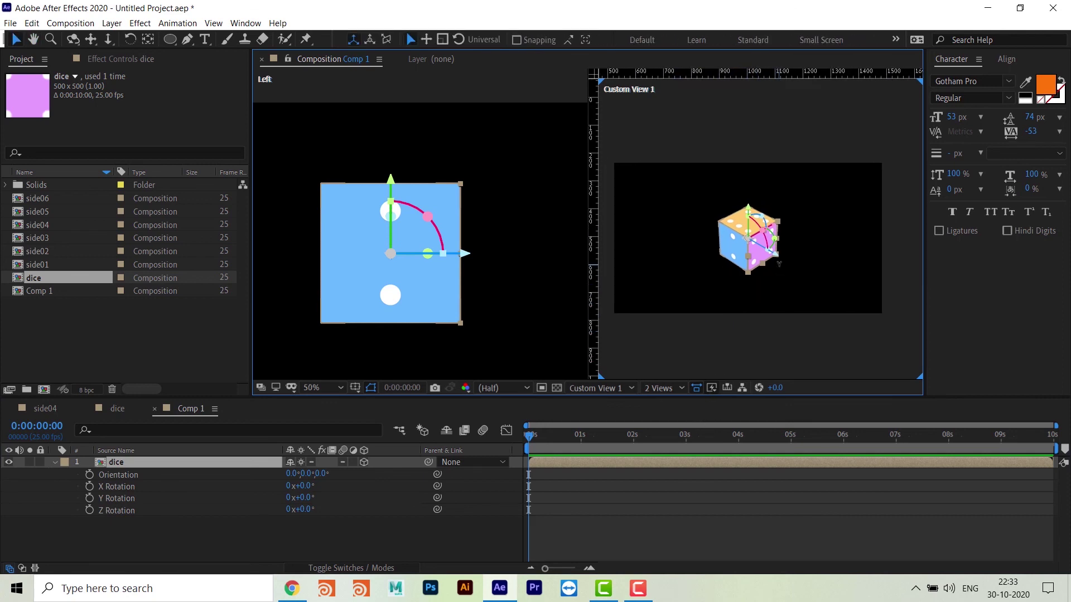
scroll(781, 265, "up", 2)
scroll(810, 278, "down", 4)
left_click_drag(809, 284, 789, 301)
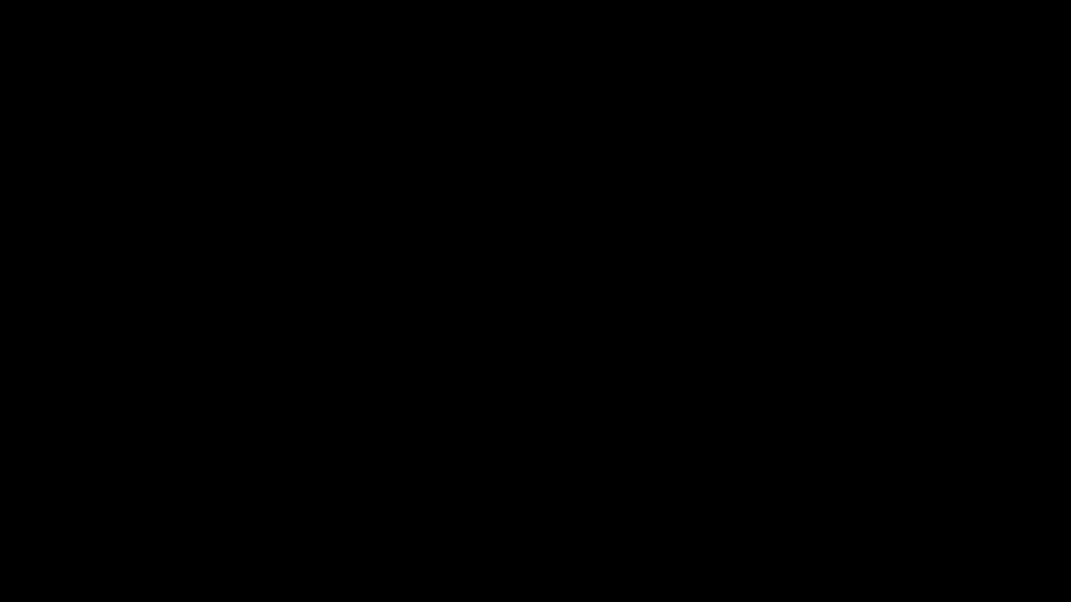